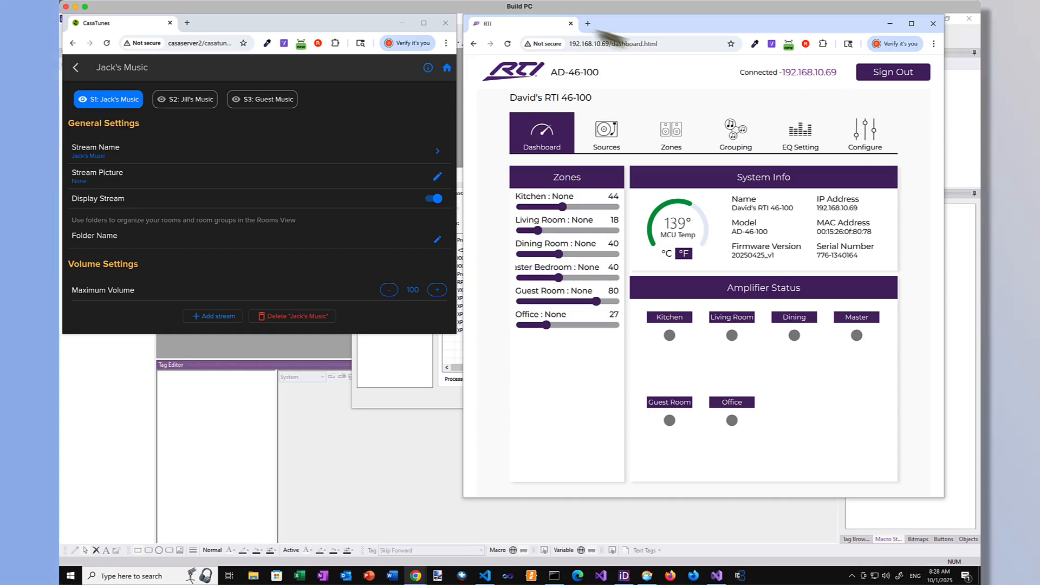
# Step: Review the second stream's settings and the Guest Music stream's settings in CasaTunes, and return to the RTI AD-46-100 dashboard
pyautogui.click(373, 23)
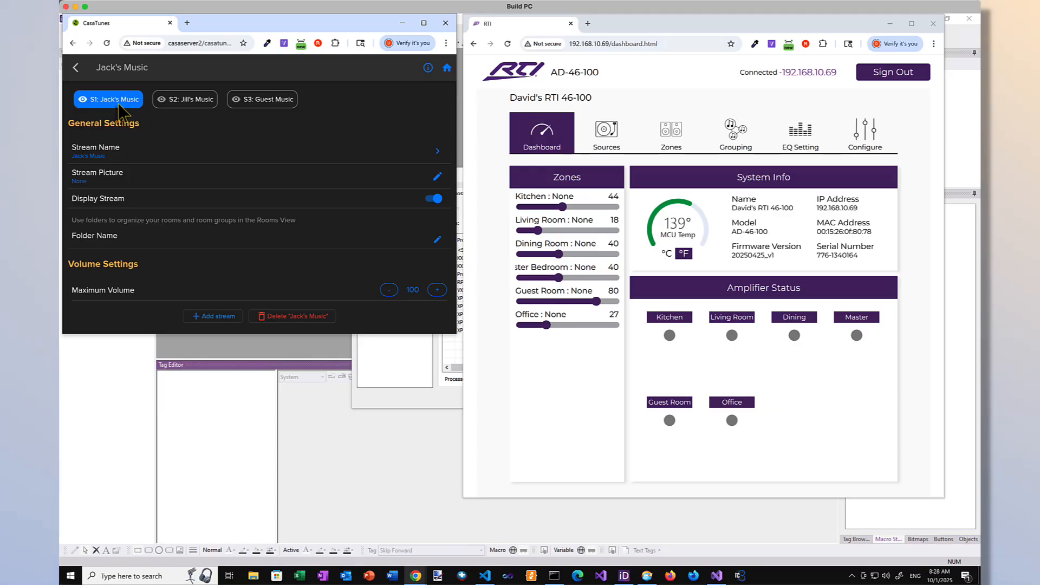
pyautogui.click(189, 106)
pyautogui.click(269, 108)
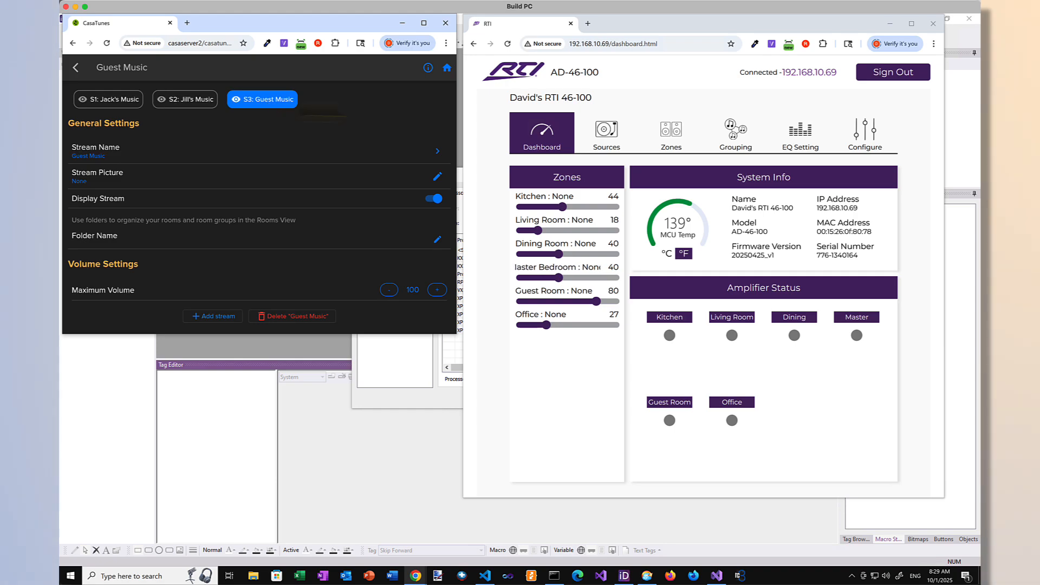
pyautogui.click(674, 78)
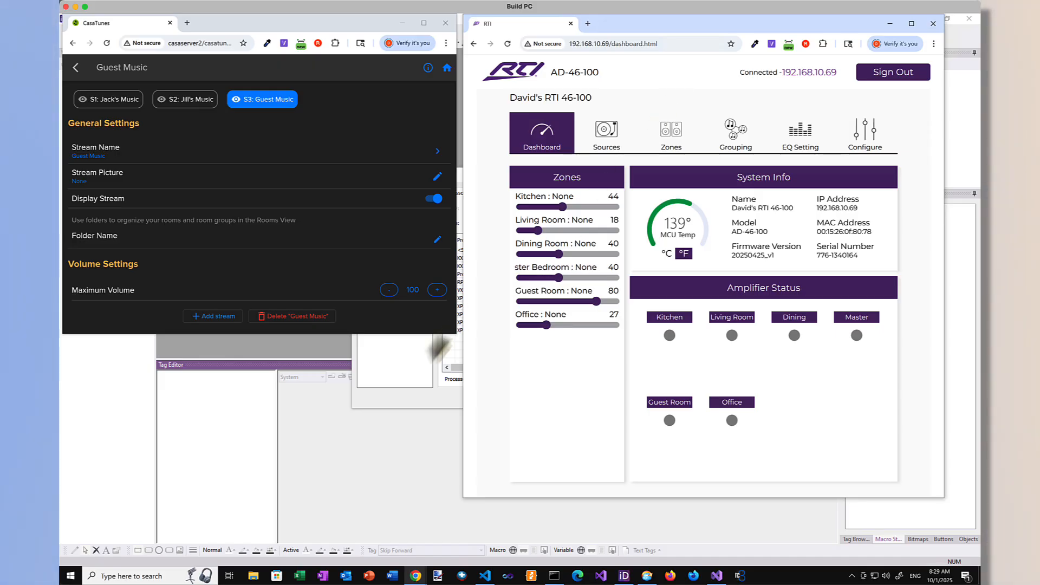
# Step: Switch to Integration Designer and add an XP-3 processor to the workspace
pyautogui.click(413, 375)
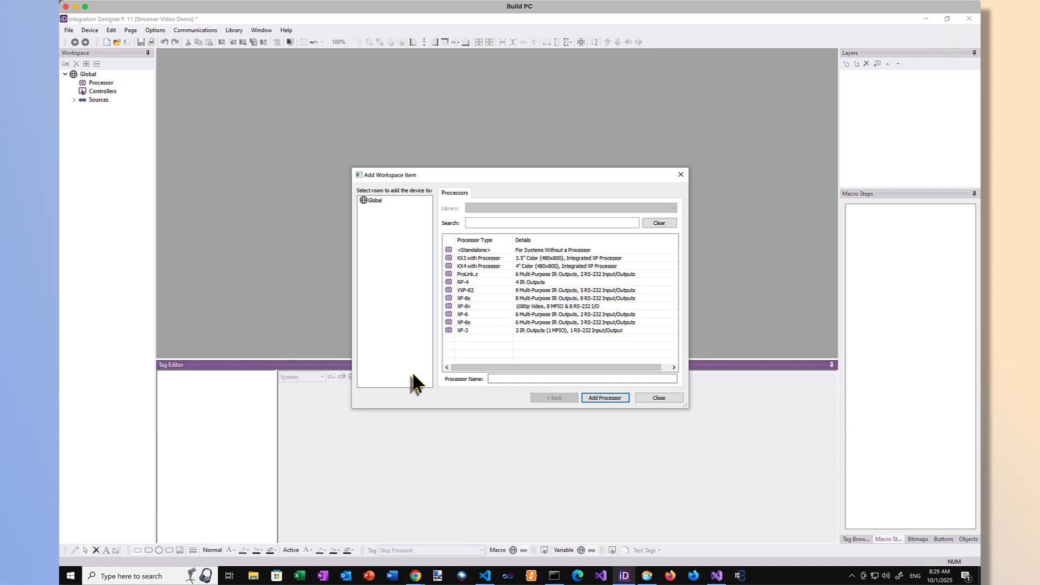
pyautogui.click(476, 329)
pyautogui.click(604, 398)
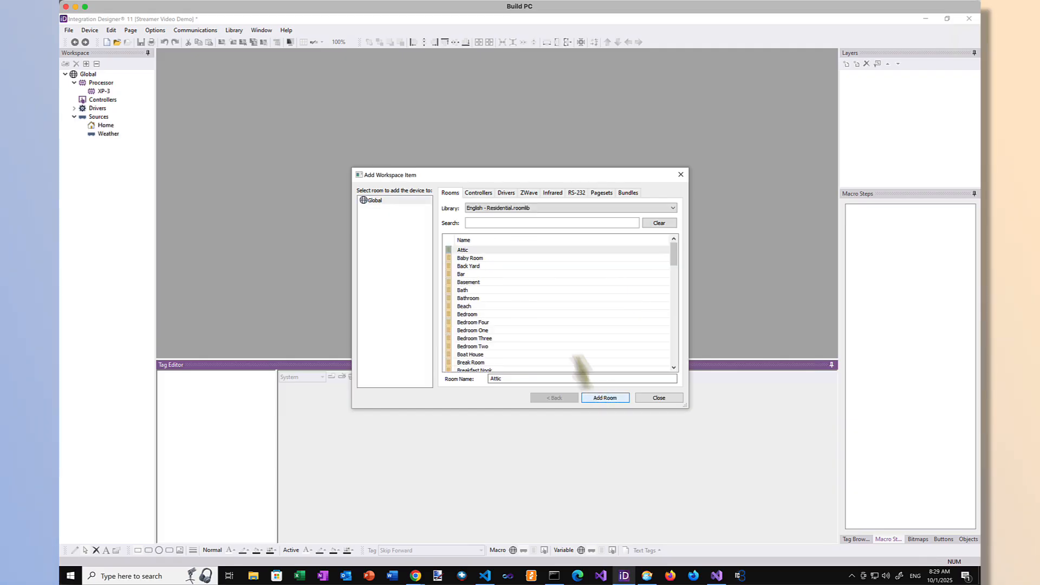
# Step: Add two rooms to the workspace, named Kitchen and Living Room
pyautogui.moveTo(507, 380); pyautogui.dragTo(481, 376)
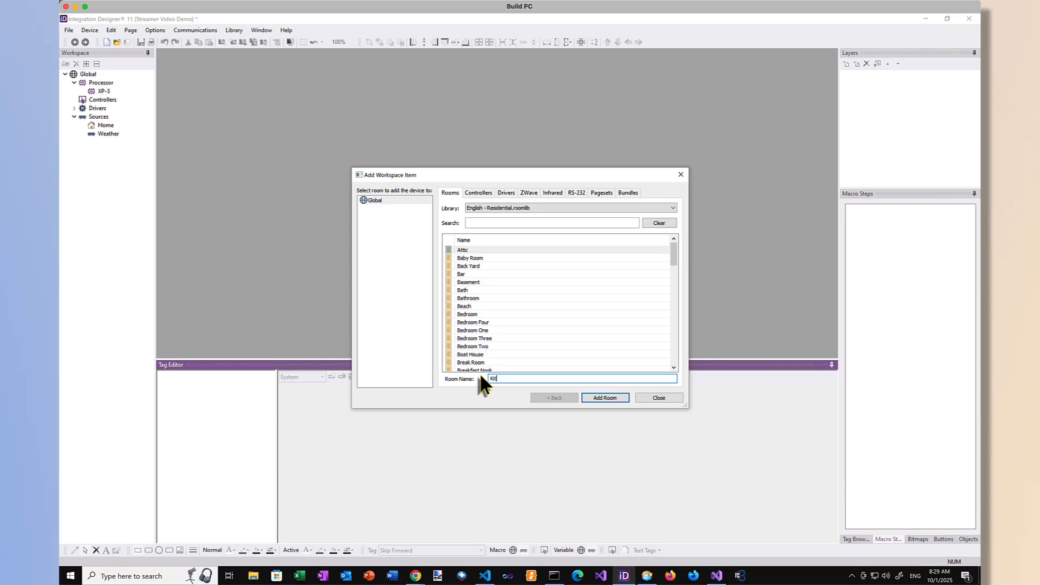
pyautogui.write('Kitchen')
pyautogui.press('Return')
pyautogui.write('Liv')
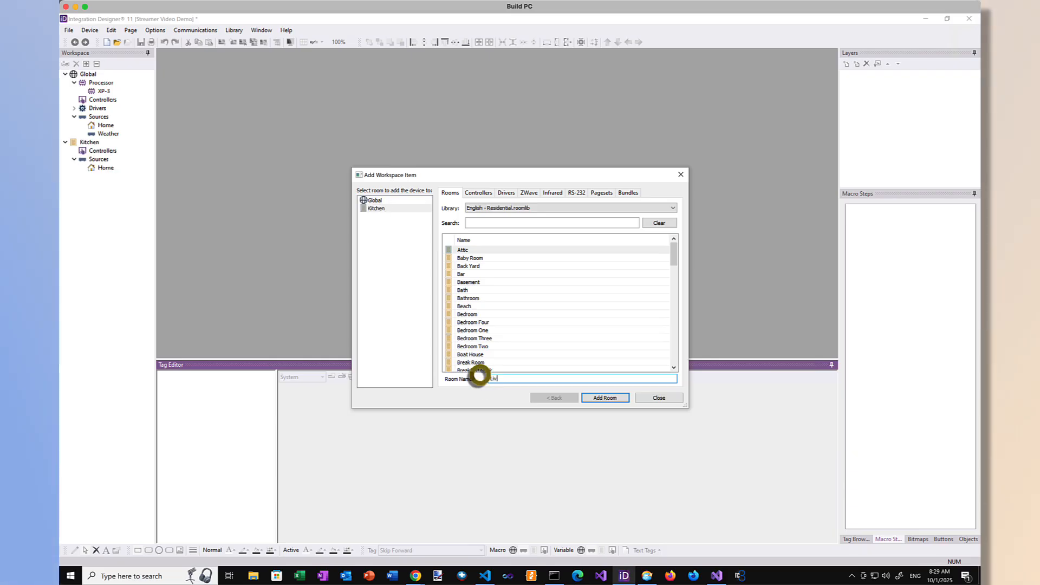
pyautogui.write('ing Room')
pyautogui.press('Return')
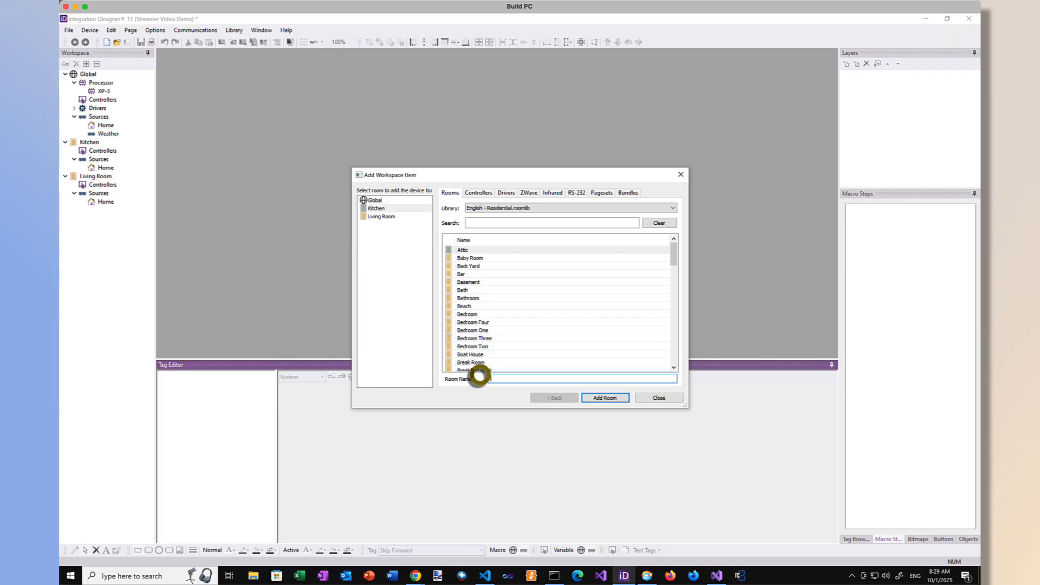
# Step: Add two more rooms, named Dining Room and Master Bedroom
pyautogui.write('Dining Room')
pyautogui.press('Return')
pyautogui.write('Master')
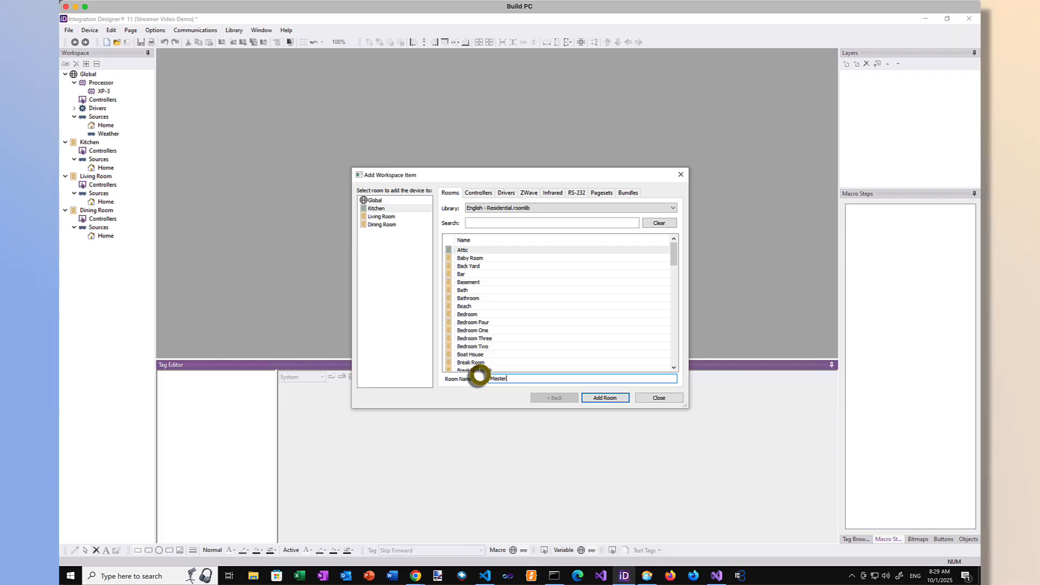
pyautogui.write(' Bedroom')
pyautogui.press('Return')
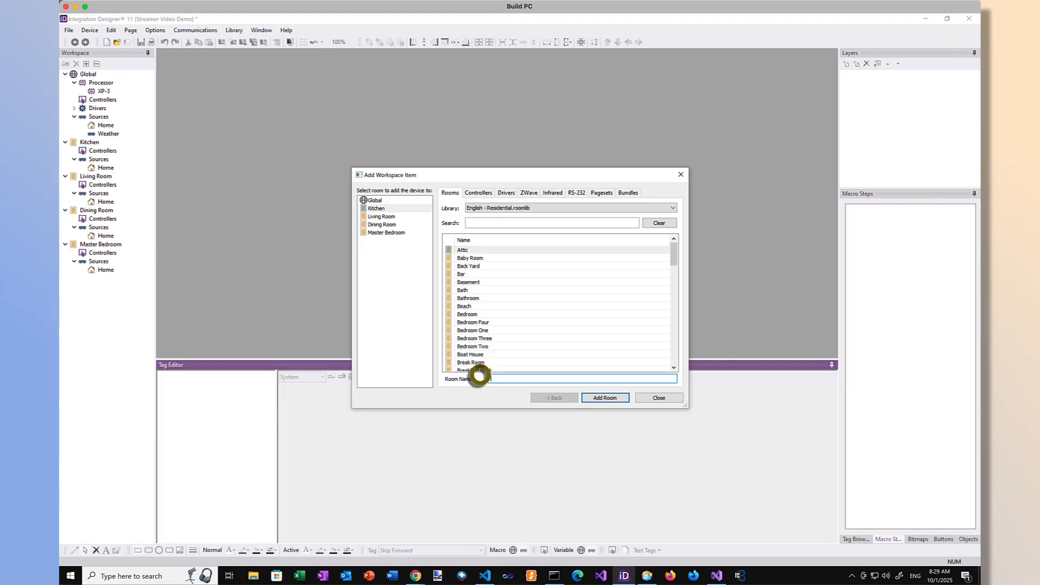
# Step: Add the Guest Room and Office rooms to the workspace
pyautogui.write('Gie')
pyautogui.write('uest Room')
pyautogui.press('Return')
pyautogui.write('Office')
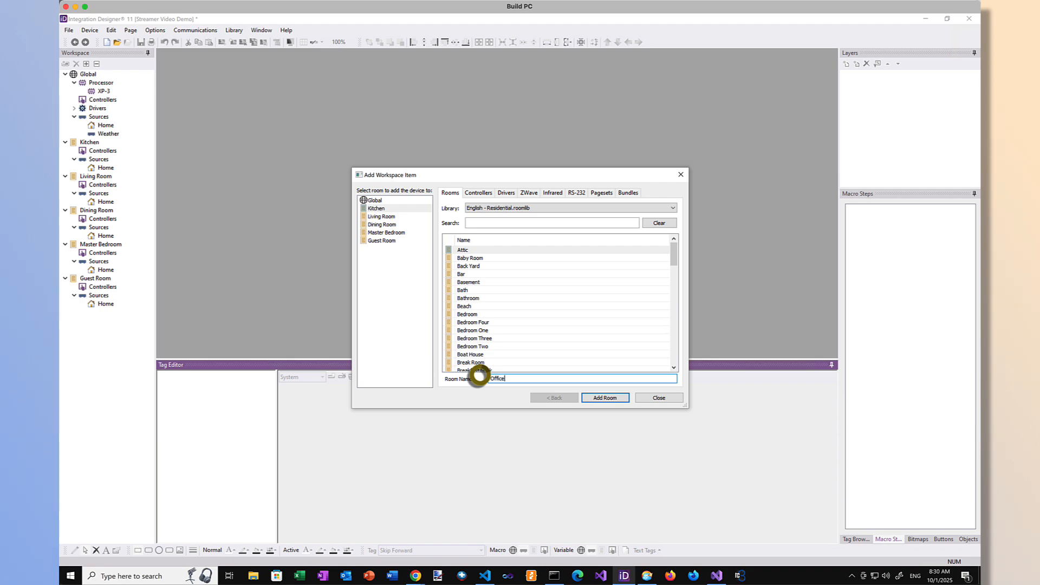
pyautogui.press('Return')
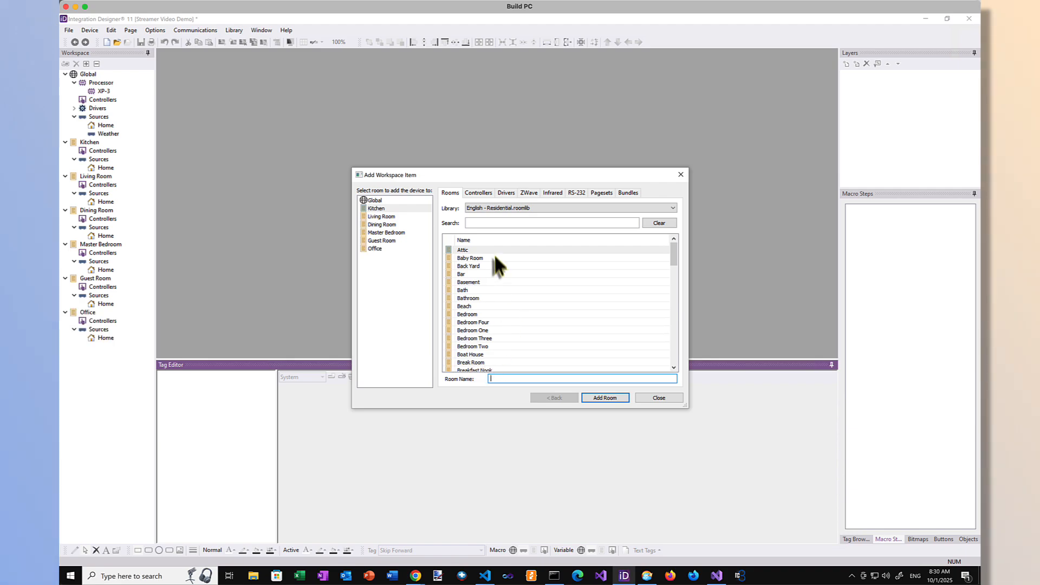
# Step: Add a Virtual Panel controller named Home VP to the Global room, keeping the default panel size and page template
pyautogui.click(478, 192)
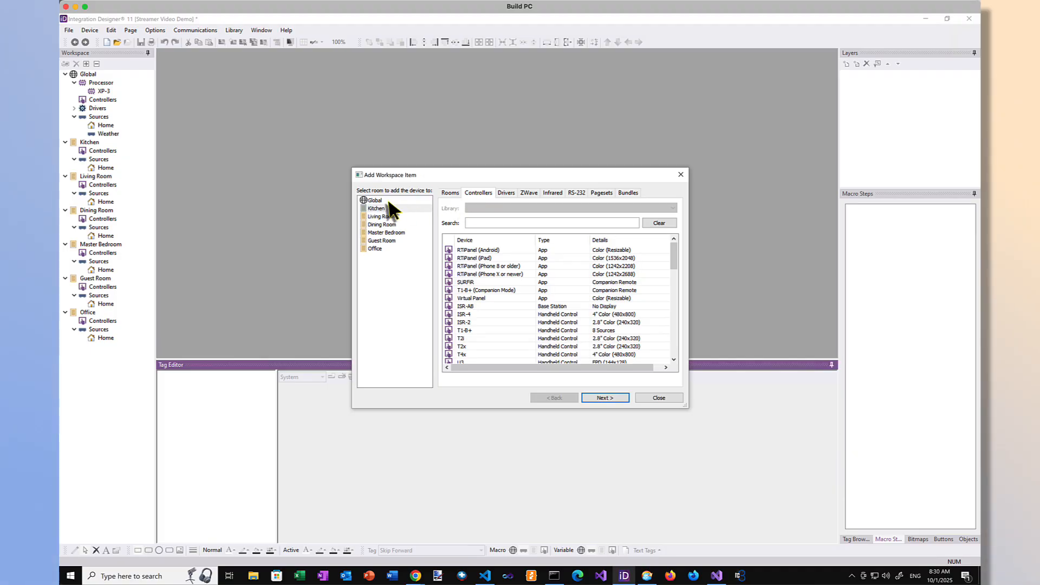
pyautogui.click(427, 201)
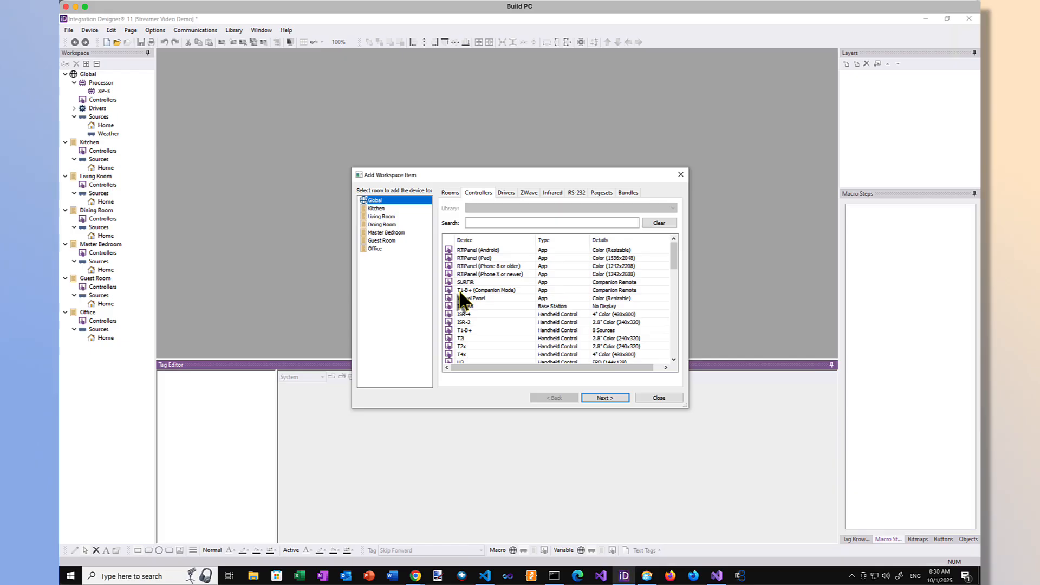
pyautogui.click(470, 298)
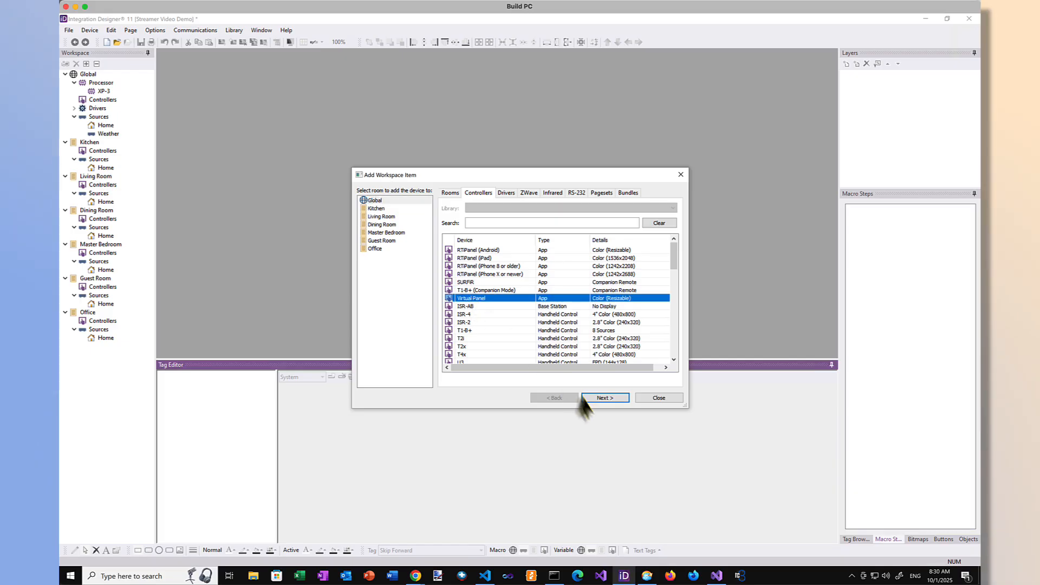
pyautogui.click(601, 397)
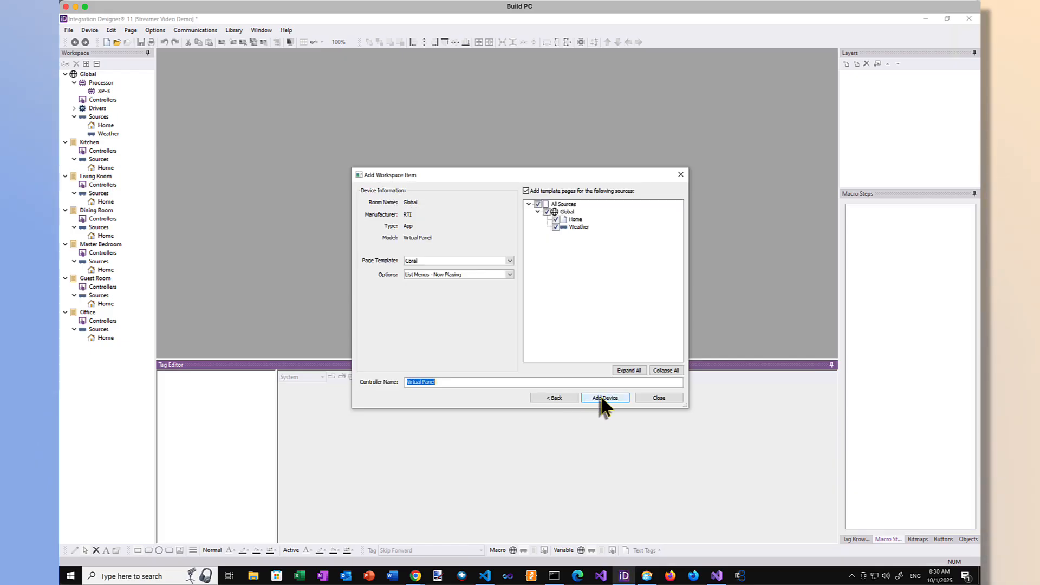
pyautogui.click(600, 397)
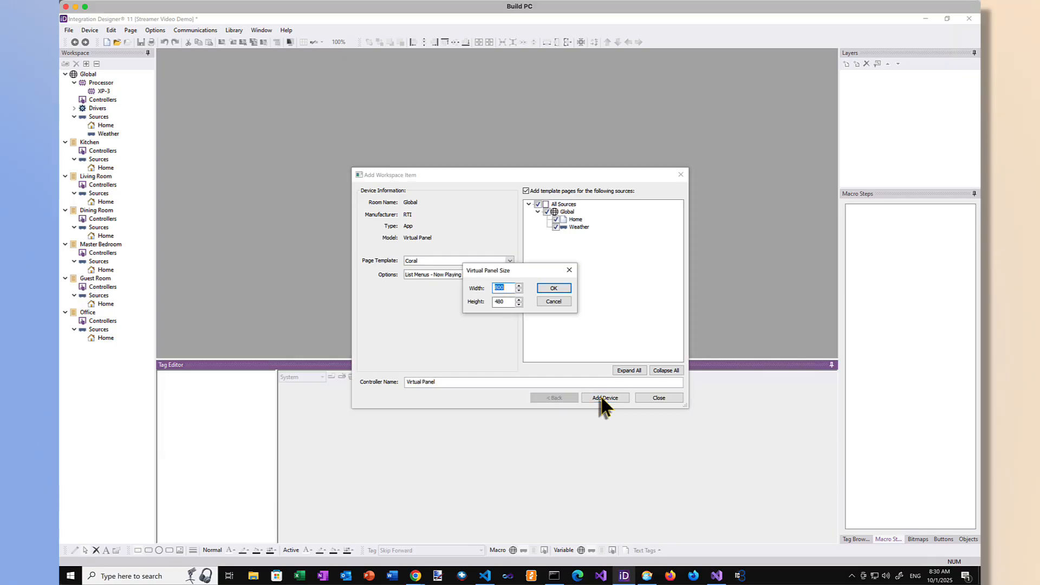
pyautogui.press('Return')
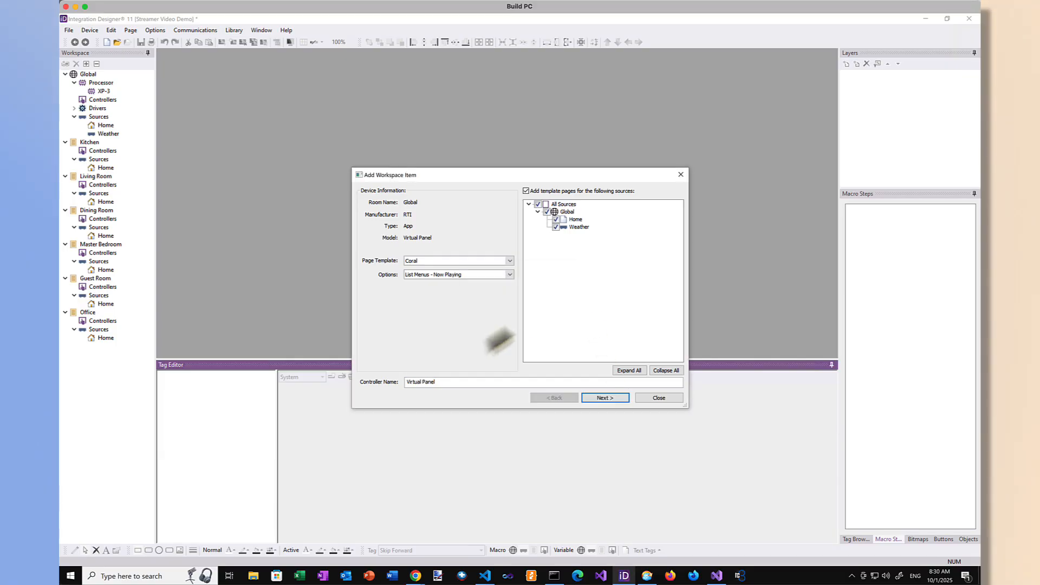
pyautogui.moveTo(441, 382); pyautogui.dragTo(406, 383)
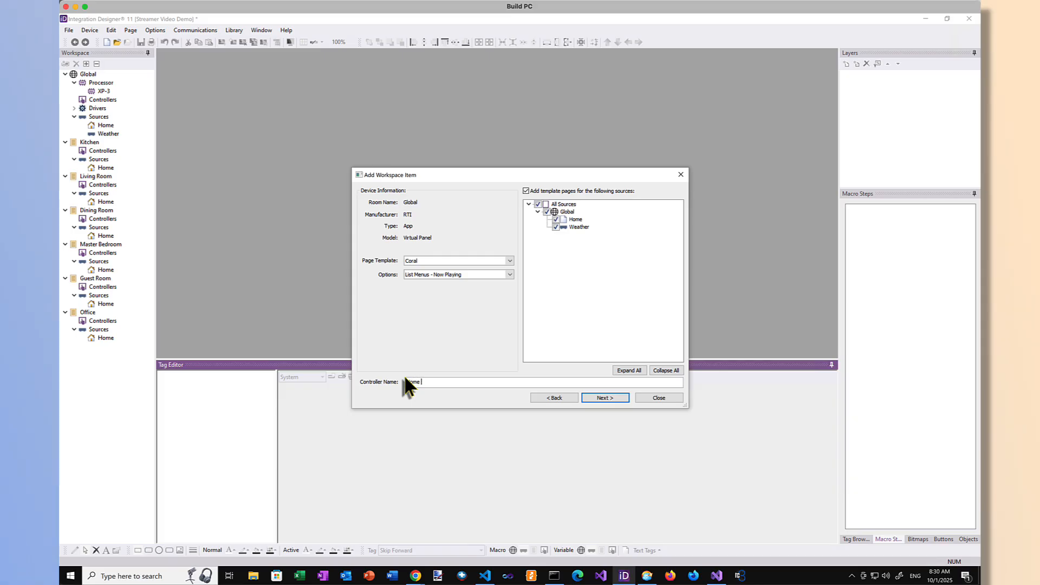
pyautogui.click(605, 397)
pyautogui.click(558, 288)
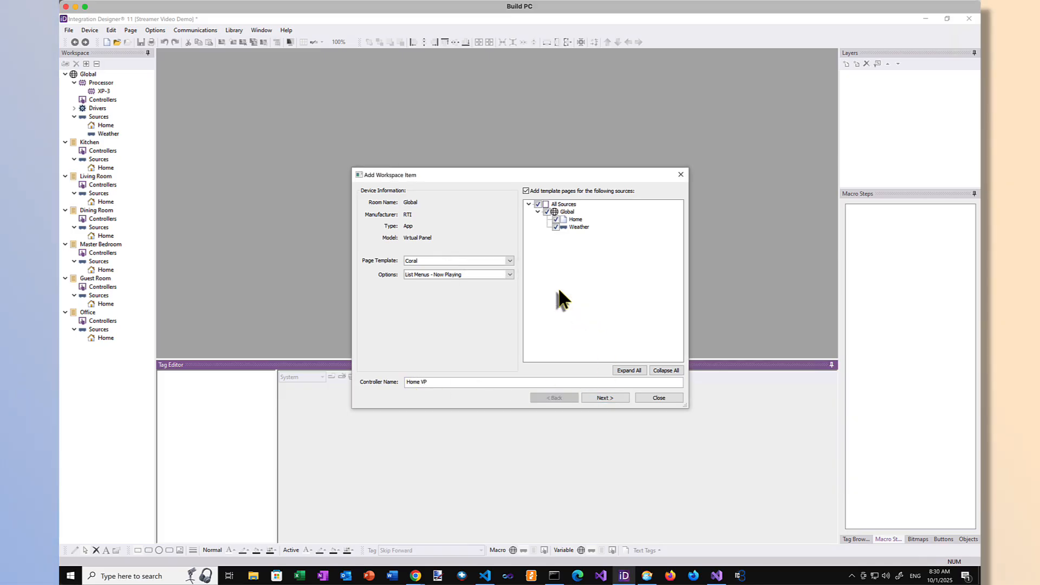
pyautogui.click(606, 396)
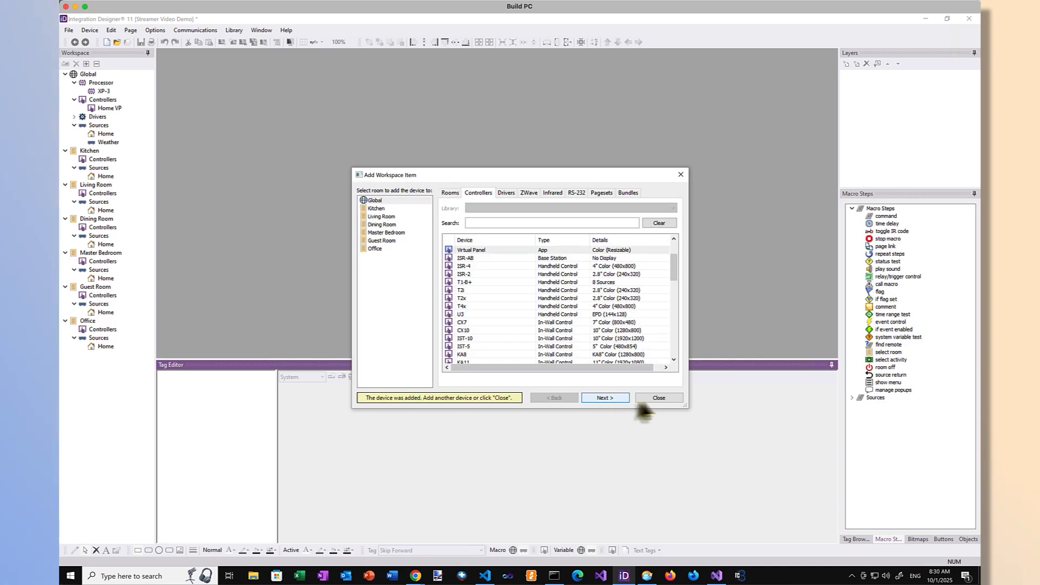
# Step: Filter the SYSTEM driver library for "RTI AD DS"
pyautogui.click(506, 193)
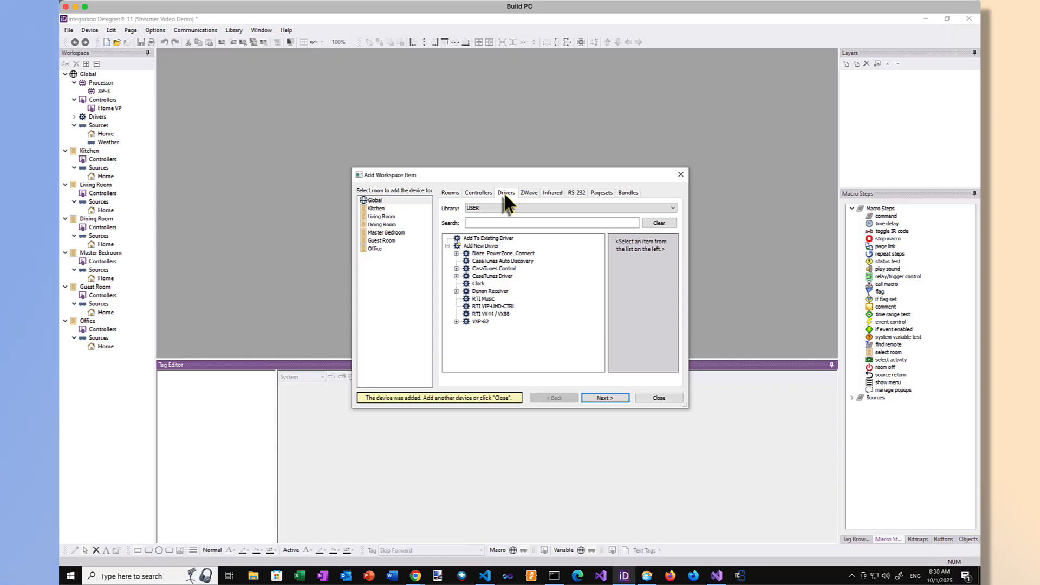
pyautogui.click(504, 208)
pyautogui.click(496, 215)
pyautogui.click(492, 226)
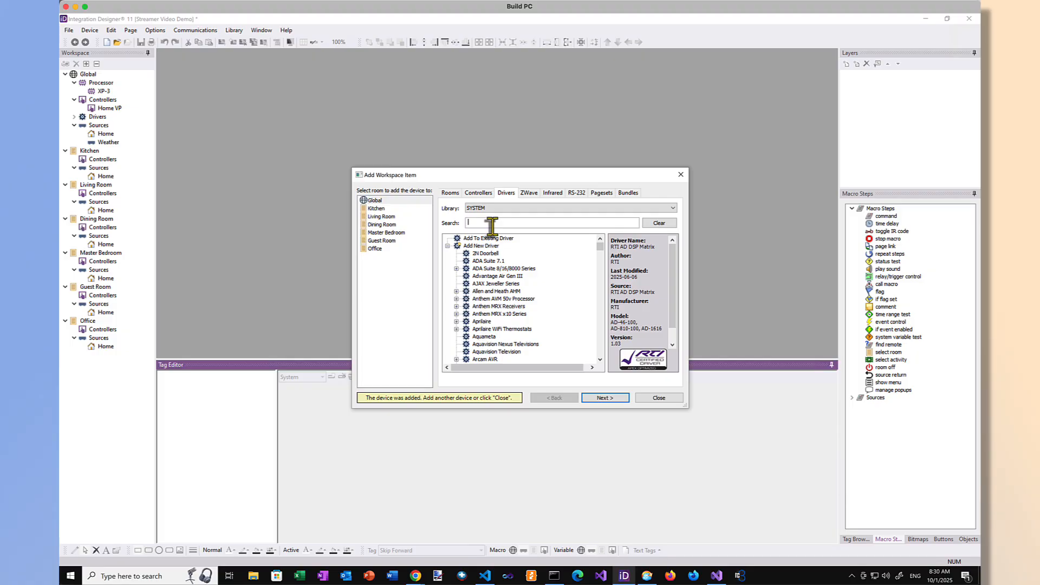
pyautogui.write('R')
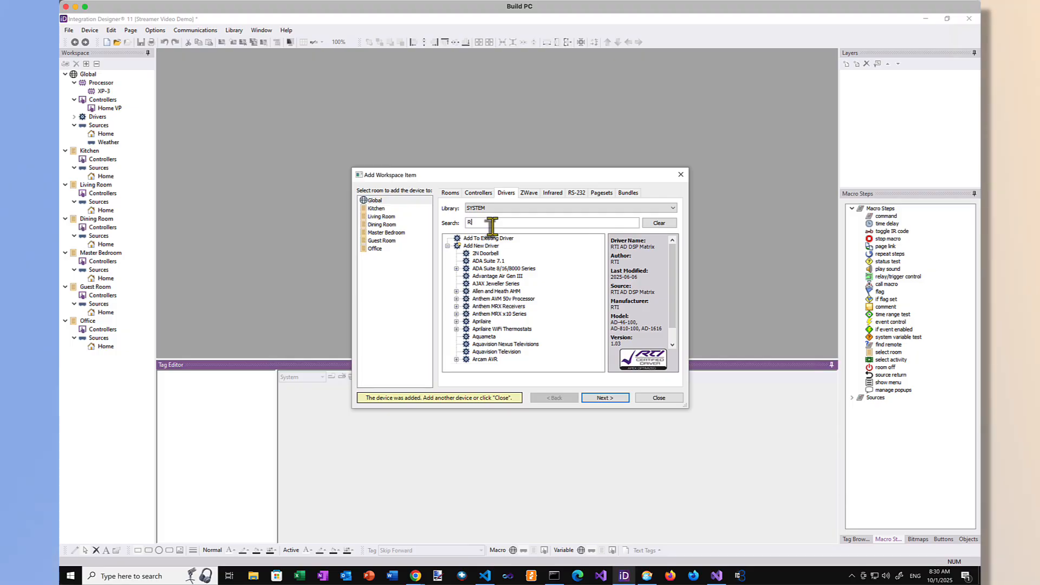
pyautogui.write('TI ')
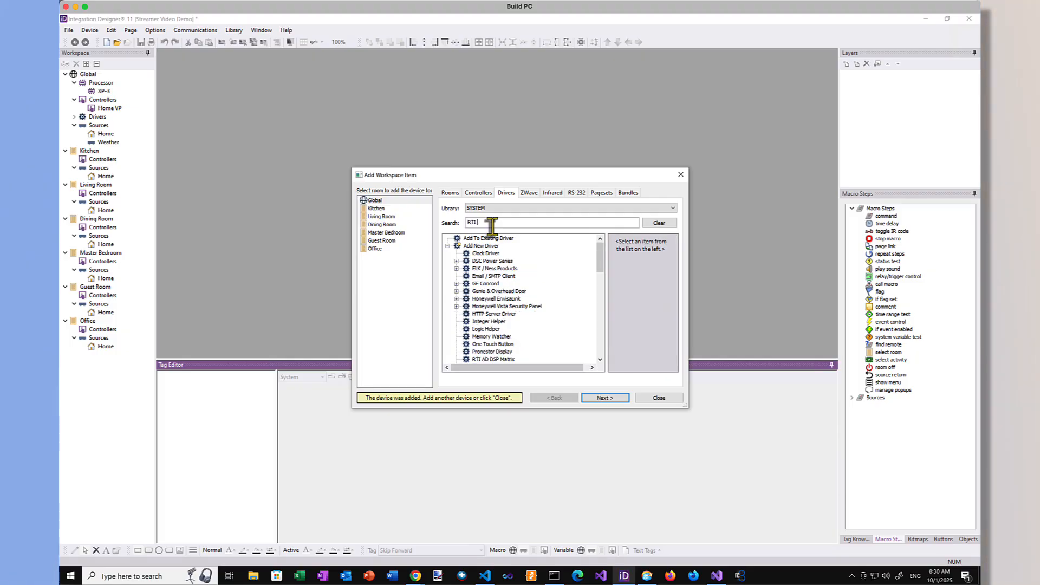
pyautogui.write('AD DS')
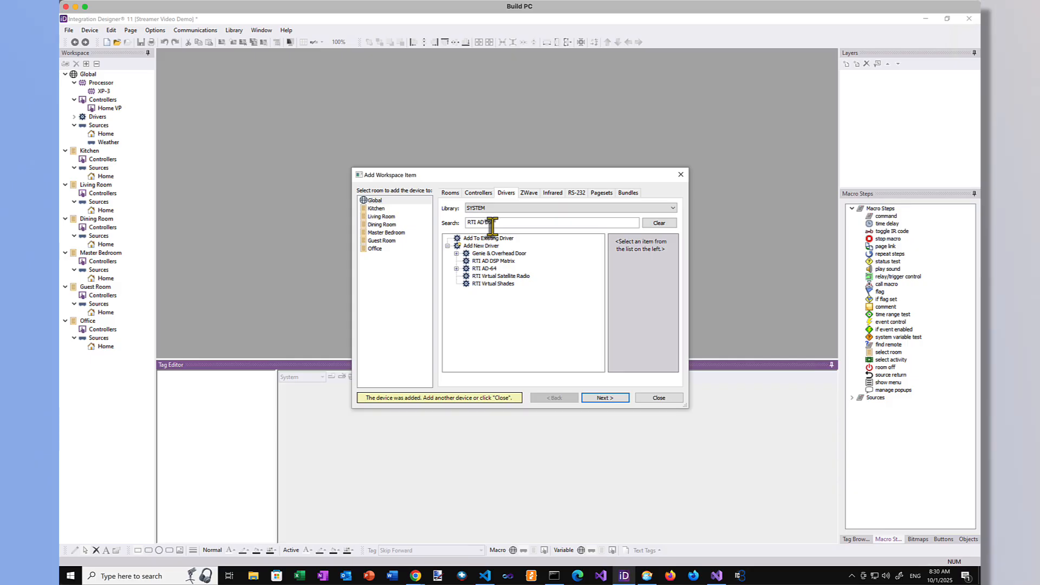
# Step: Add the RTI AD DSP Matrix driver to Global with the Online Mode configuration, and acknowledge the device discovery
pyautogui.click(504, 255)
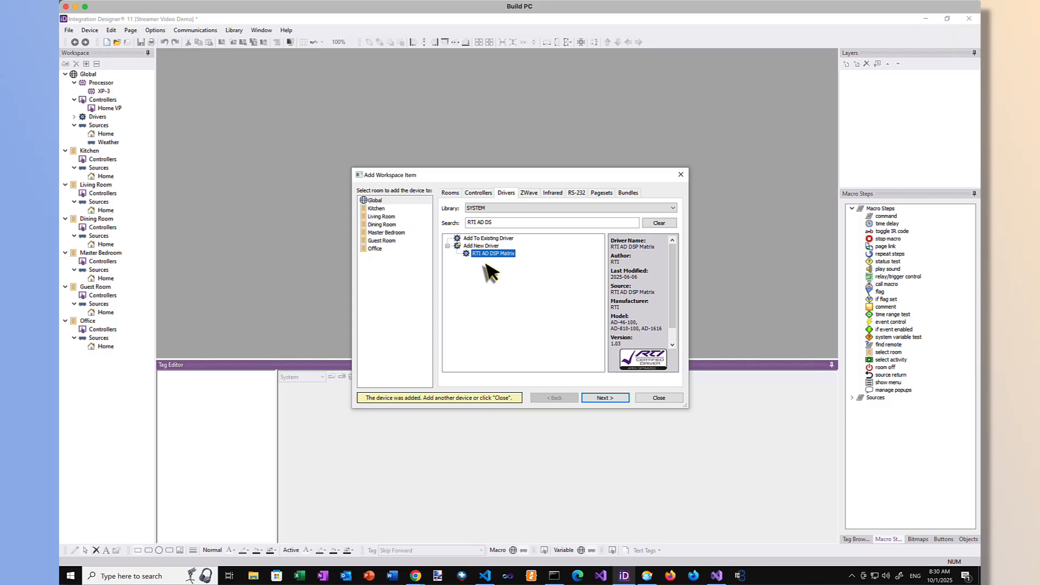
pyautogui.click(605, 396)
pyautogui.click(605, 398)
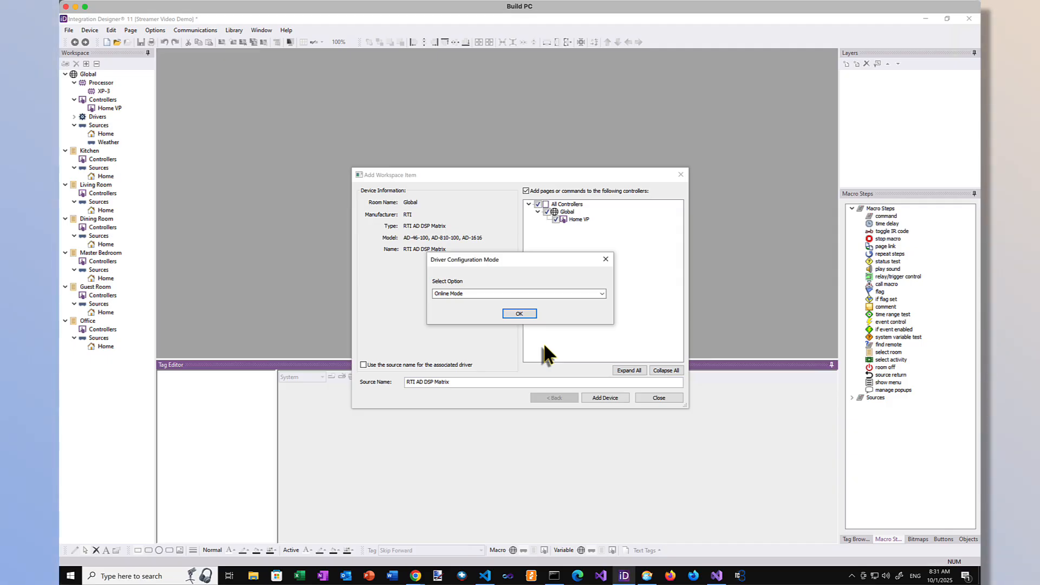
pyautogui.click(516, 314)
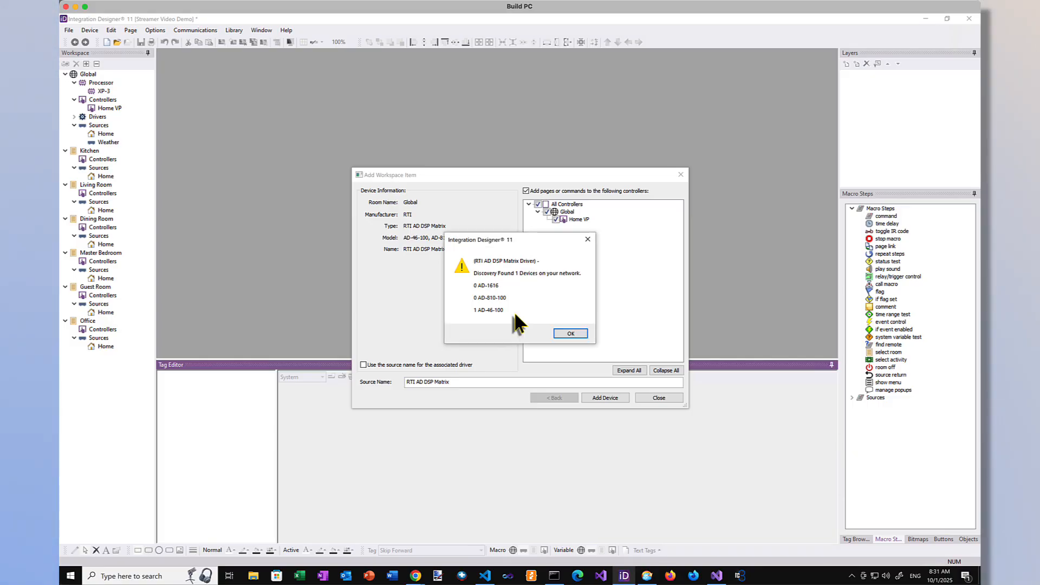
pyautogui.click(567, 333)
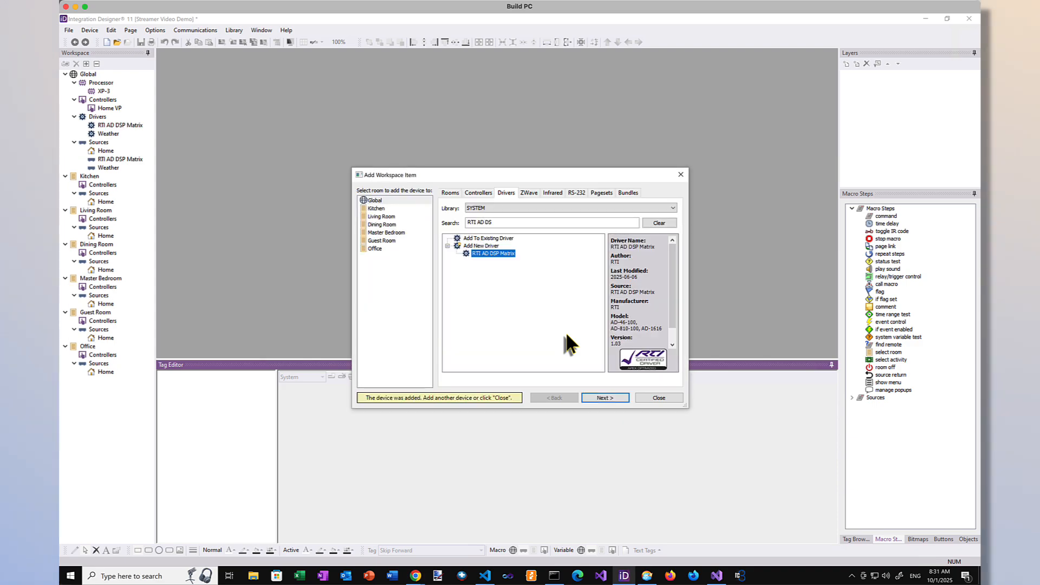
# Step: Switch to the USER driver library and filter it for "Casatunes"
pyautogui.click(509, 209)
pyautogui.click(485, 222)
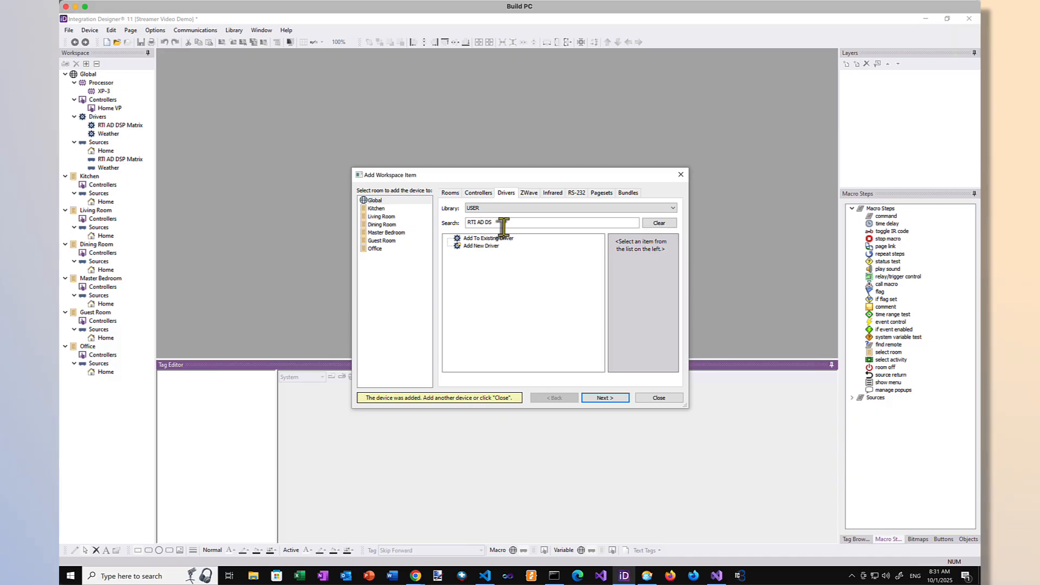
pyautogui.moveTo(491, 222); pyautogui.dragTo(459, 222)
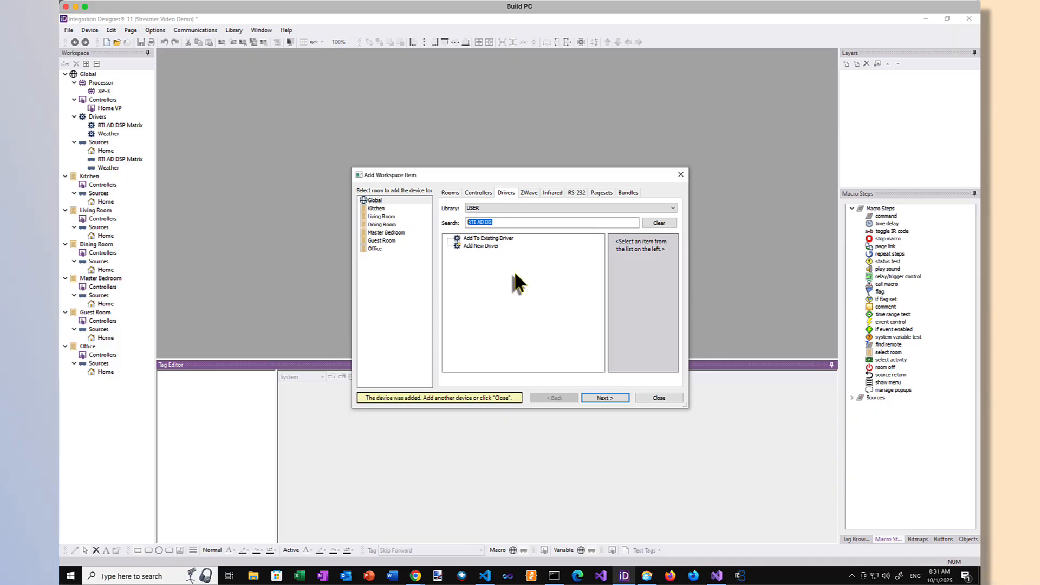
pyautogui.write('Casatunes')
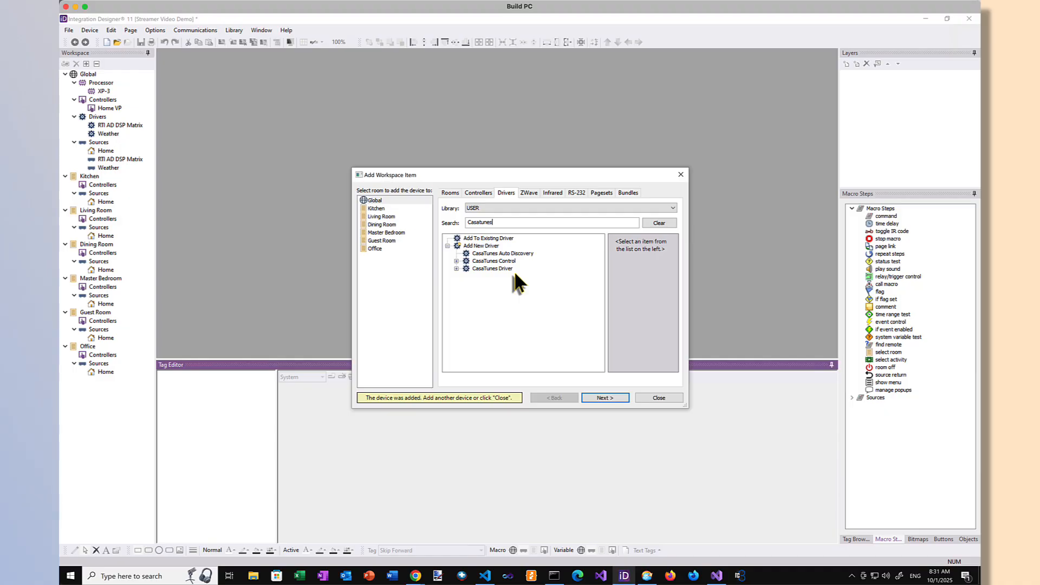
# Step: Add the CasaTunes Driver to Global with its Player 1 source, keeping the default source name and the Home VP controller pages
pyautogui.click(495, 268)
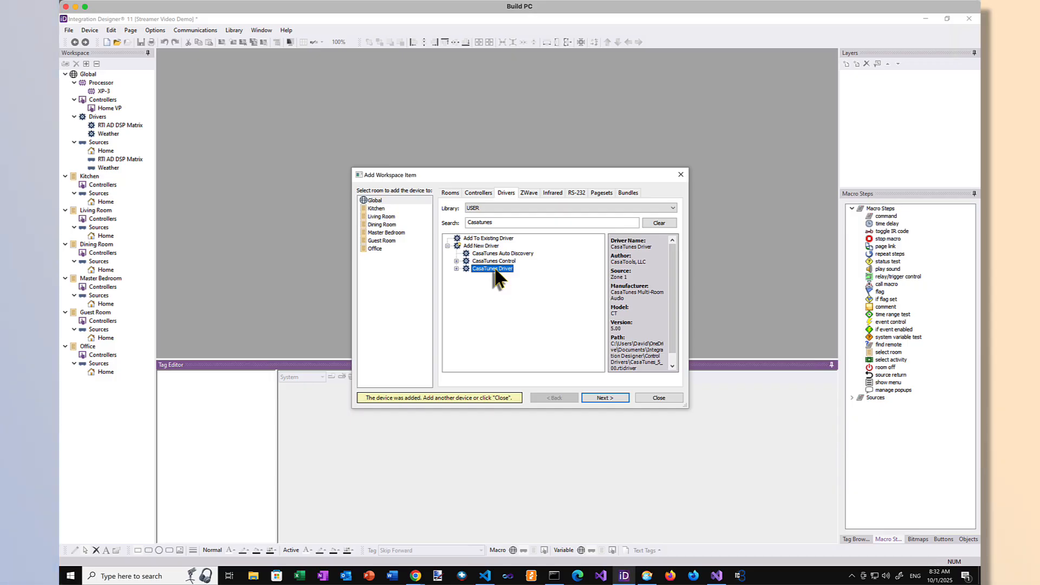
pyautogui.click(457, 269)
pyautogui.click(465, 284)
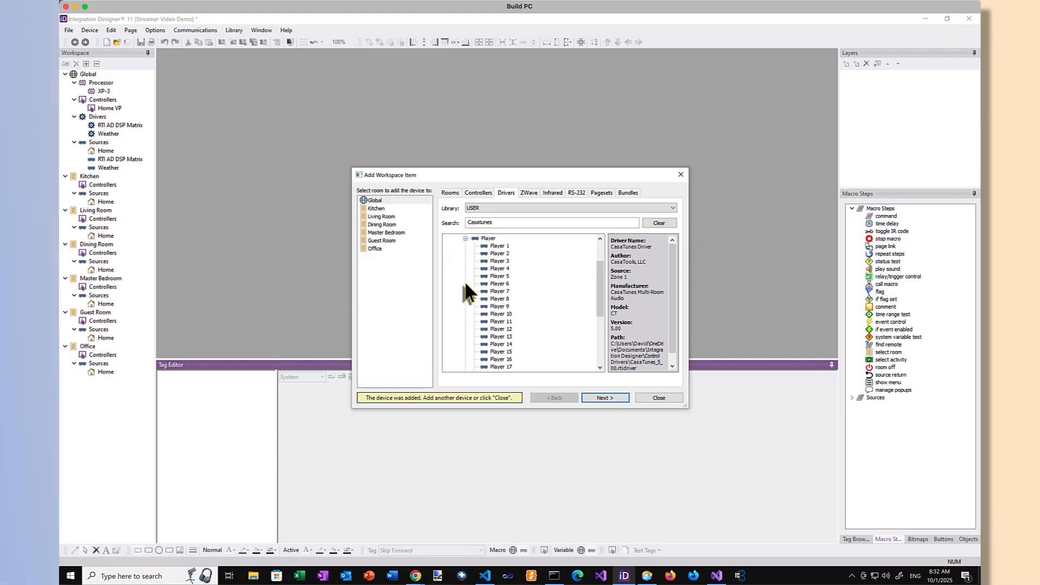
pyautogui.click(500, 246)
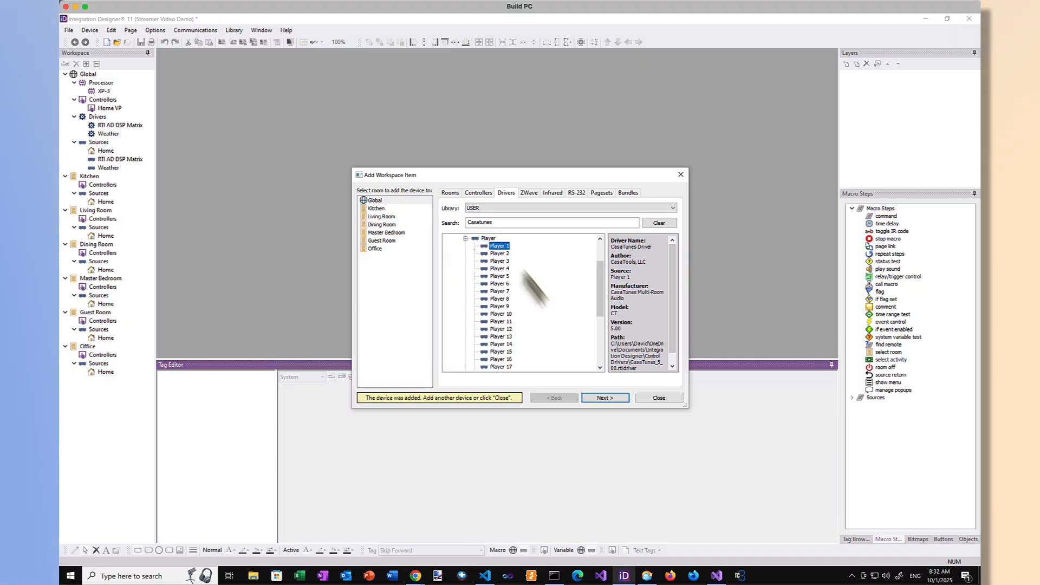
pyautogui.click(604, 398)
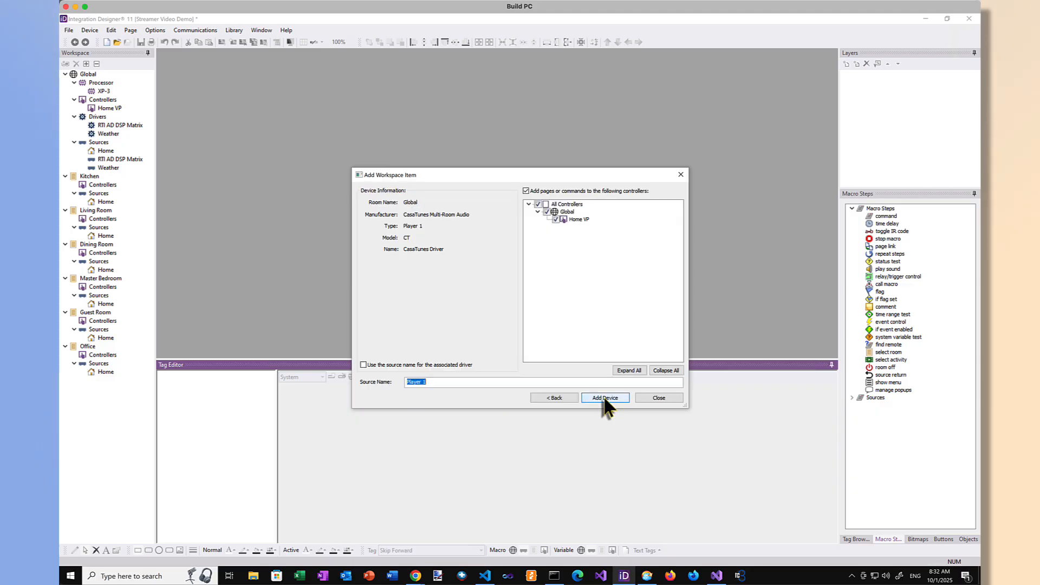
pyautogui.click(605, 399)
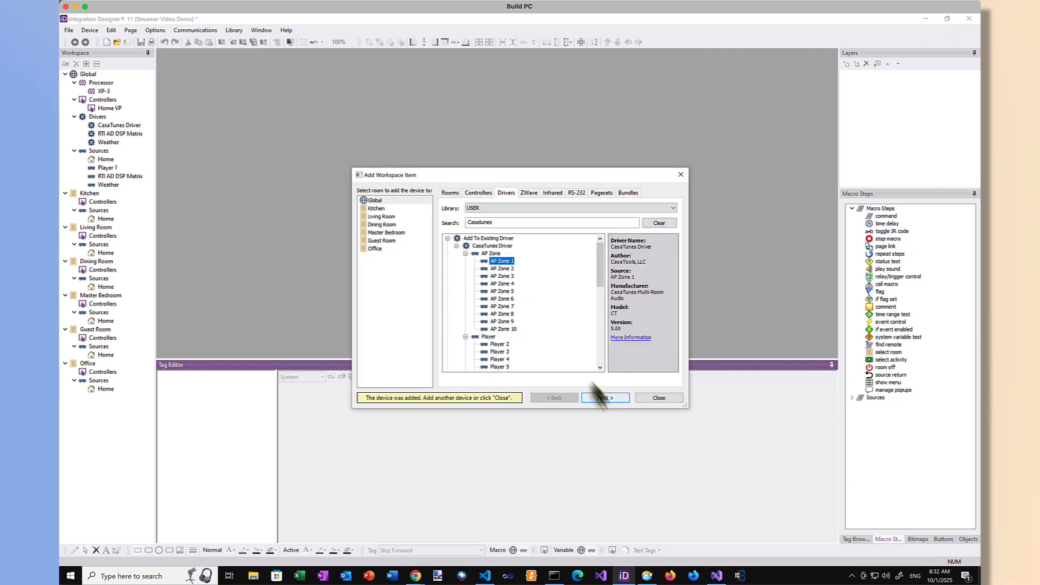
# Step: Add the Player 2 and Player 3 sources from the existing CasaTunes Driver to Global, and finish adding workspace items
pyautogui.click(506, 351)
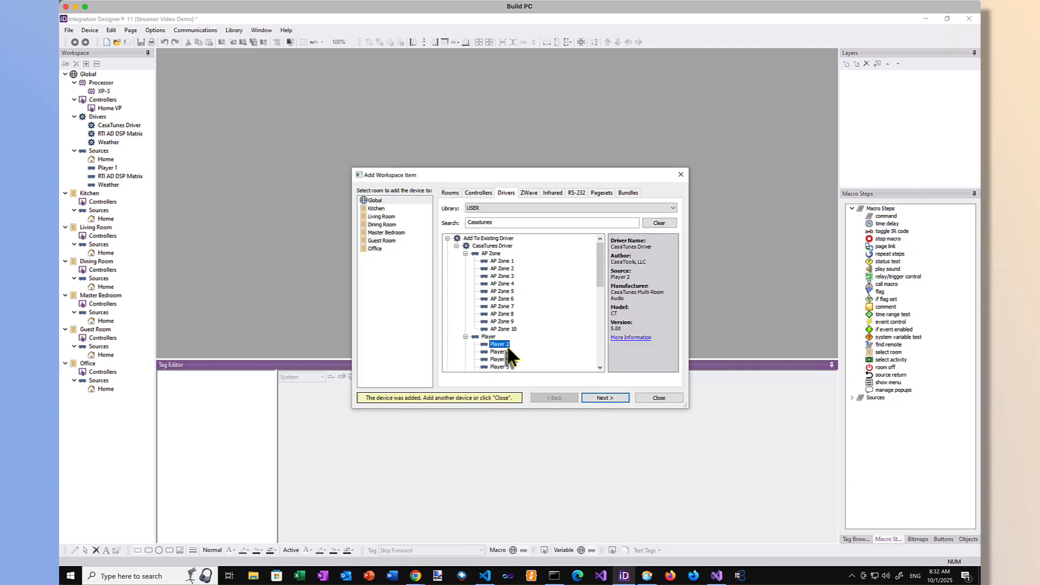
pyautogui.click(597, 398)
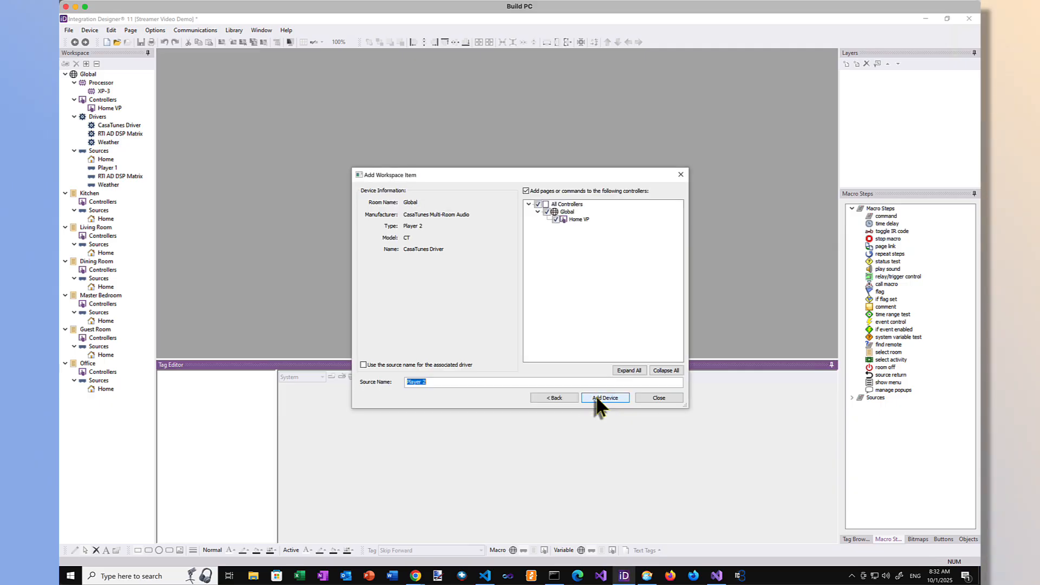
pyautogui.click(599, 397)
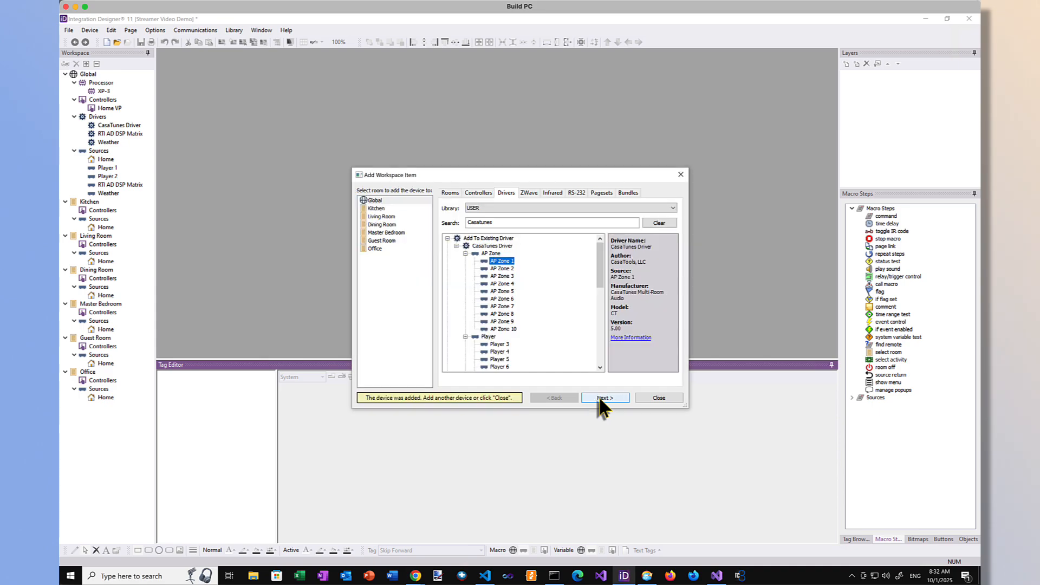
pyautogui.click(498, 345)
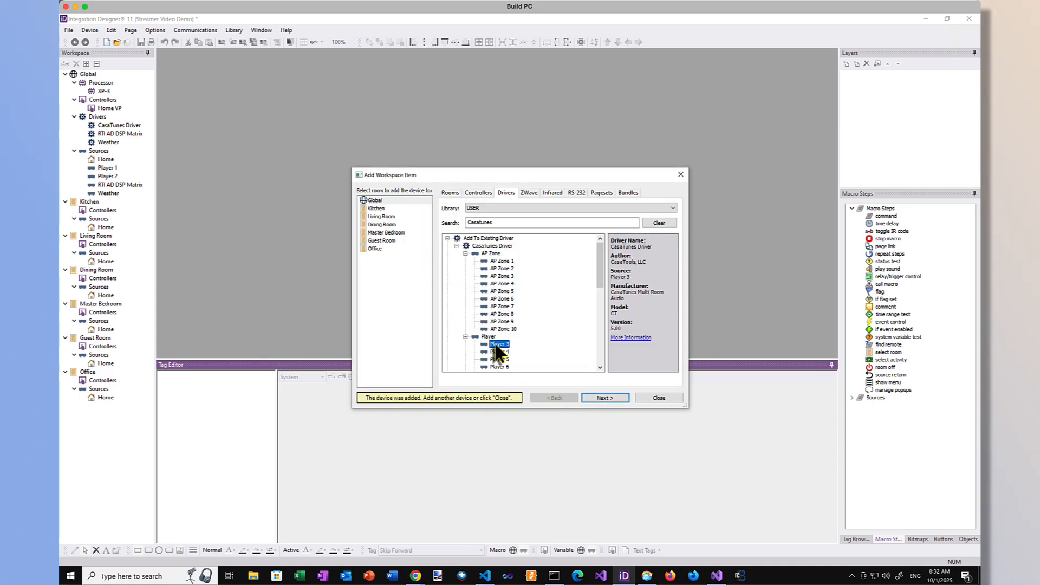
pyautogui.click(604, 398)
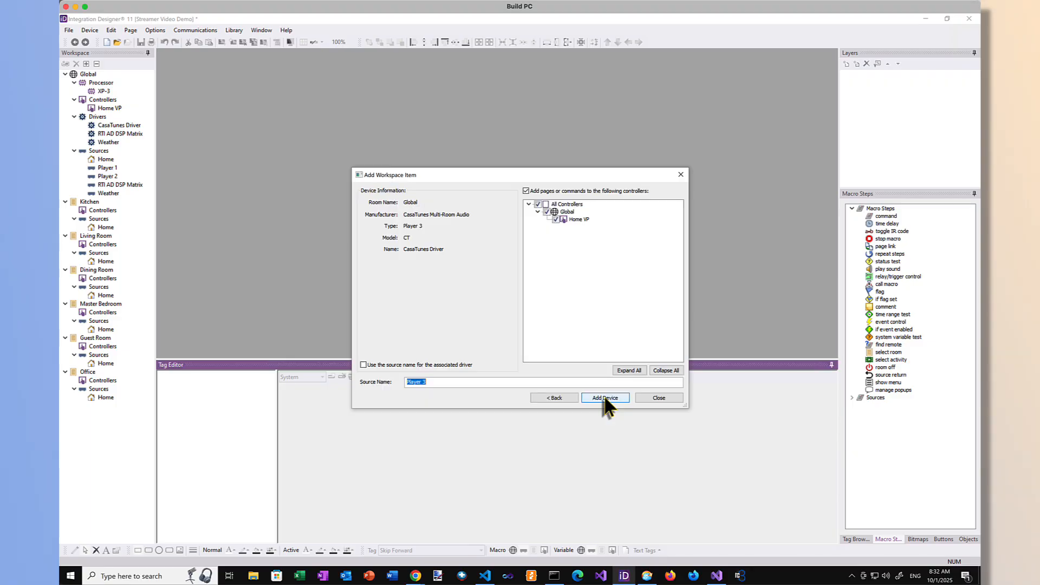
pyautogui.click(604, 398)
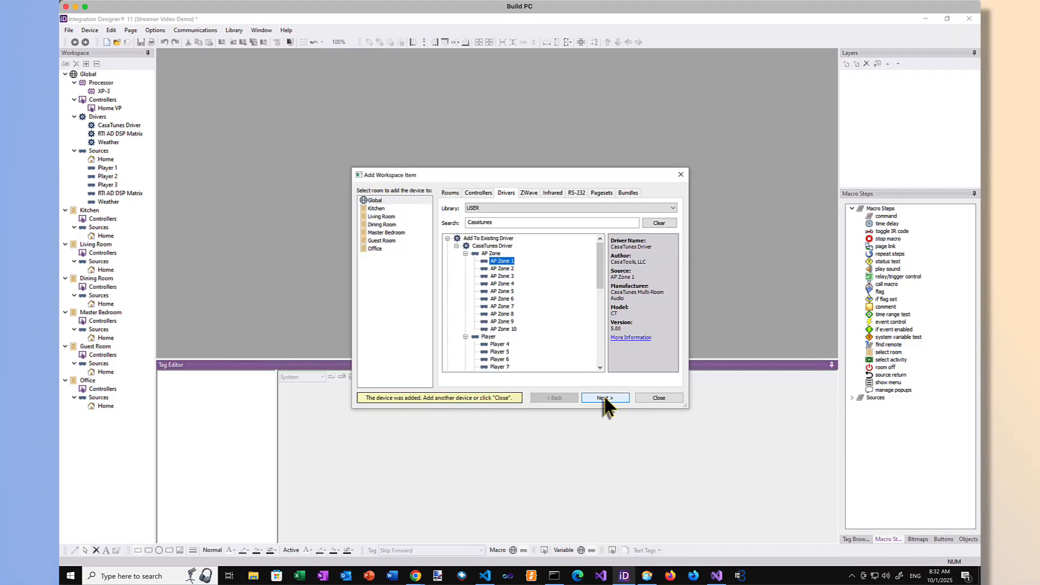
pyautogui.click(660, 398)
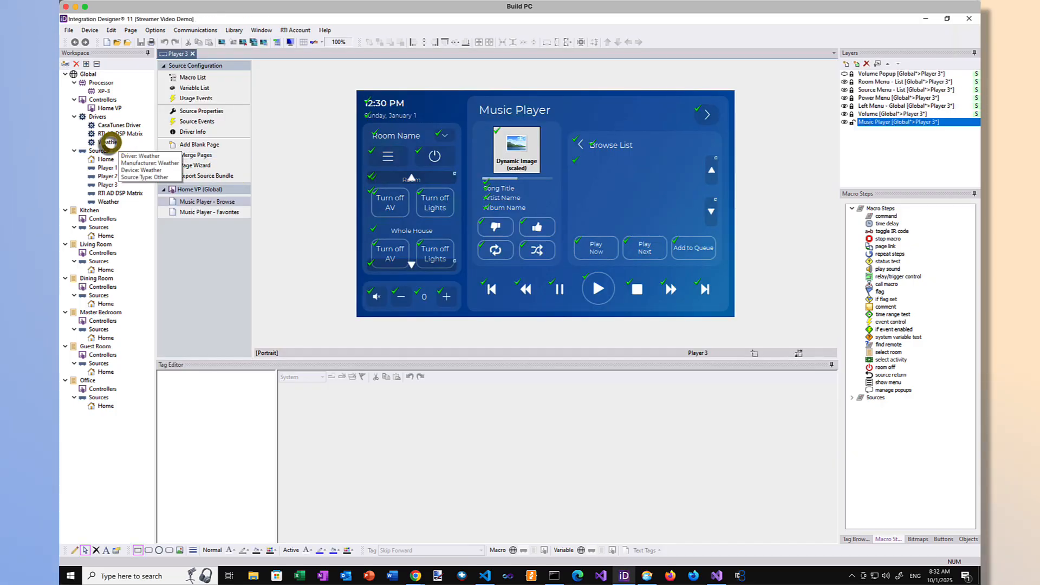
# Step: Enter the home's ZIP code as the Location of the Weather driver
pyautogui.click(110, 142)
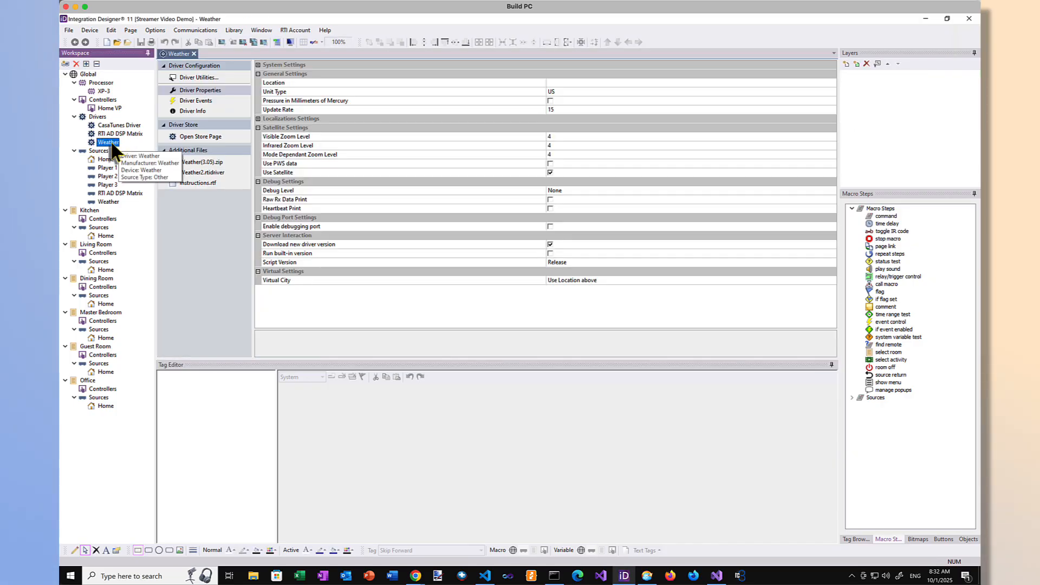
pyautogui.click(556, 83)
pyautogui.write('33')
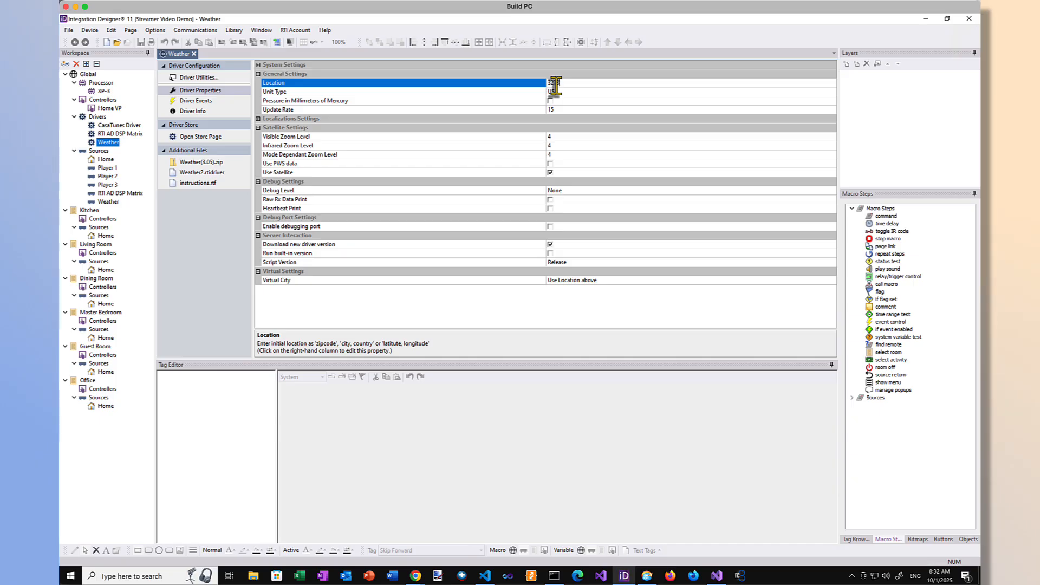
pyautogui.write('789')
pyautogui.press('Return')
# Step: Set the RTI AD DSP Matrix driver to use 1 AD-46-100 and select the AD-46-100 unit as its main device
pyautogui.click(130, 135)
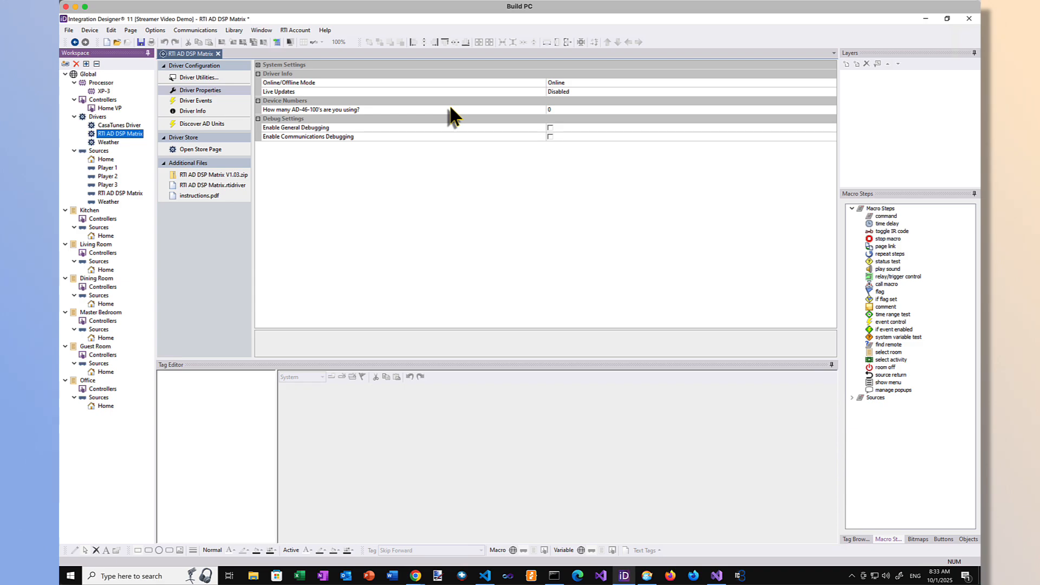
pyautogui.click(592, 109)
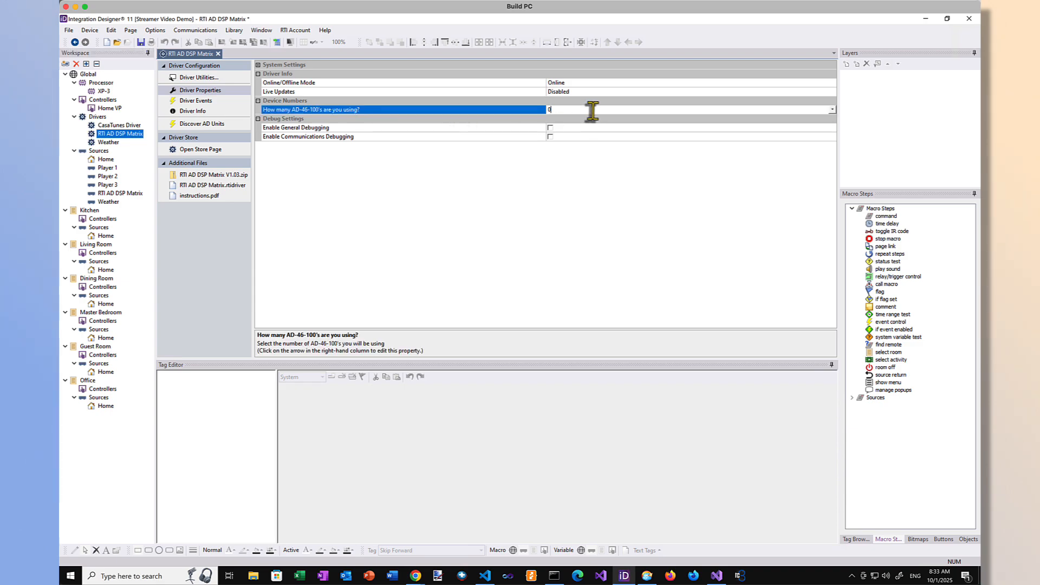
pyautogui.click(833, 109)
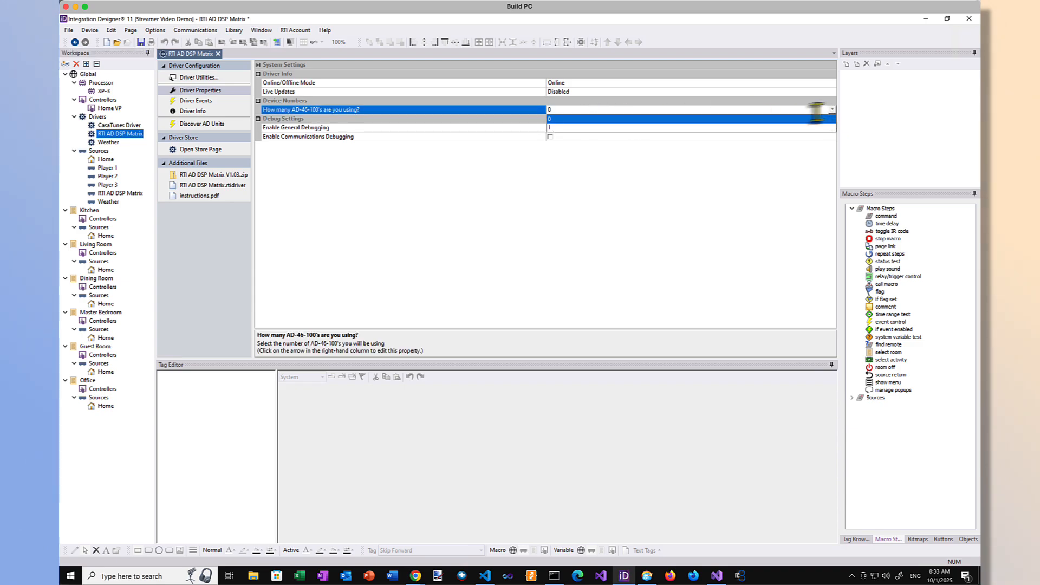
pyautogui.click(616, 127)
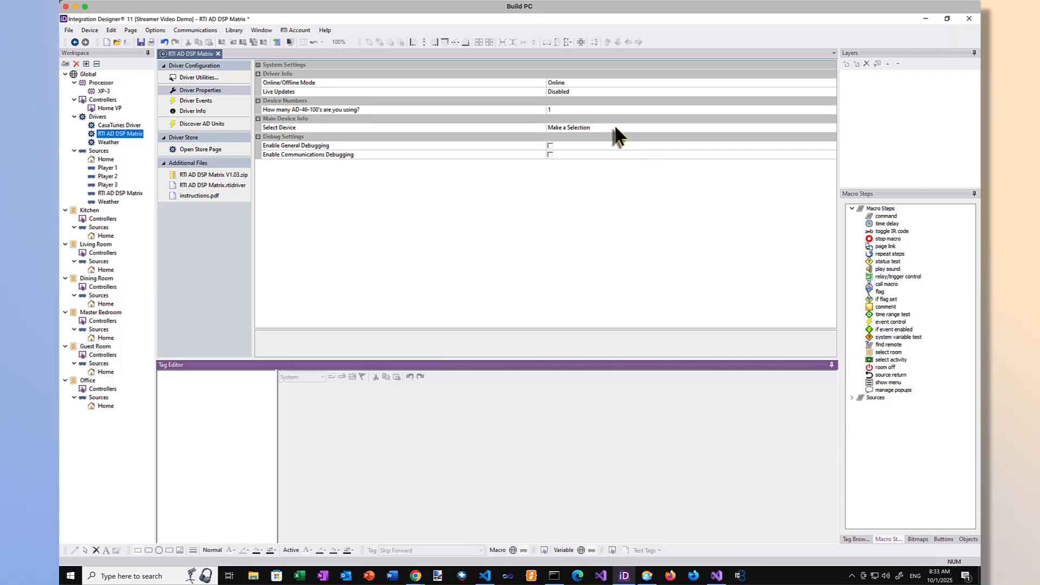
pyautogui.click(616, 127)
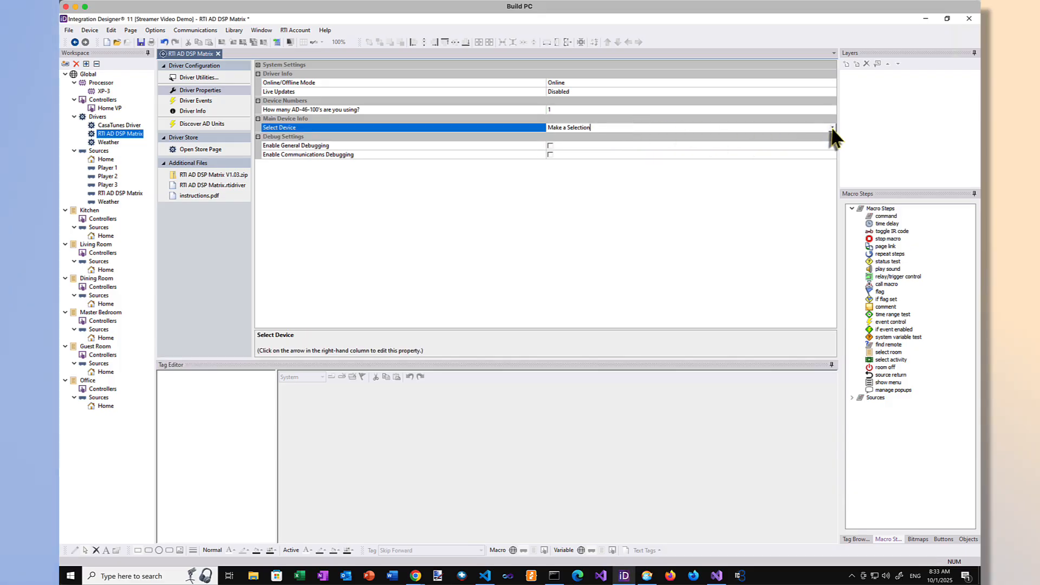
pyautogui.click(832, 128)
pyautogui.click(571, 145)
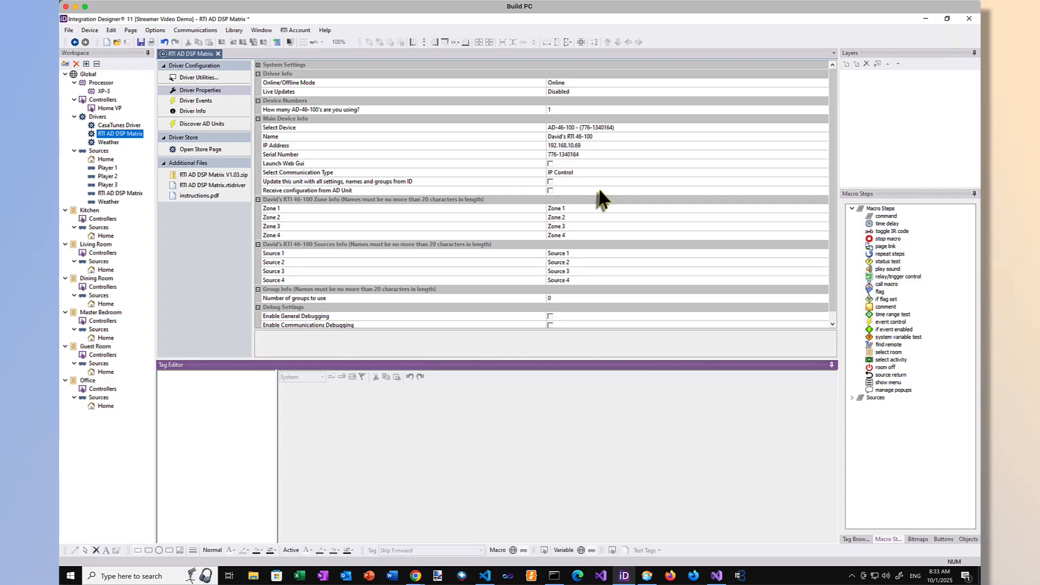
pyautogui.scroll(-1, 598, 190)
pyautogui.scroll(1, 596, 187)
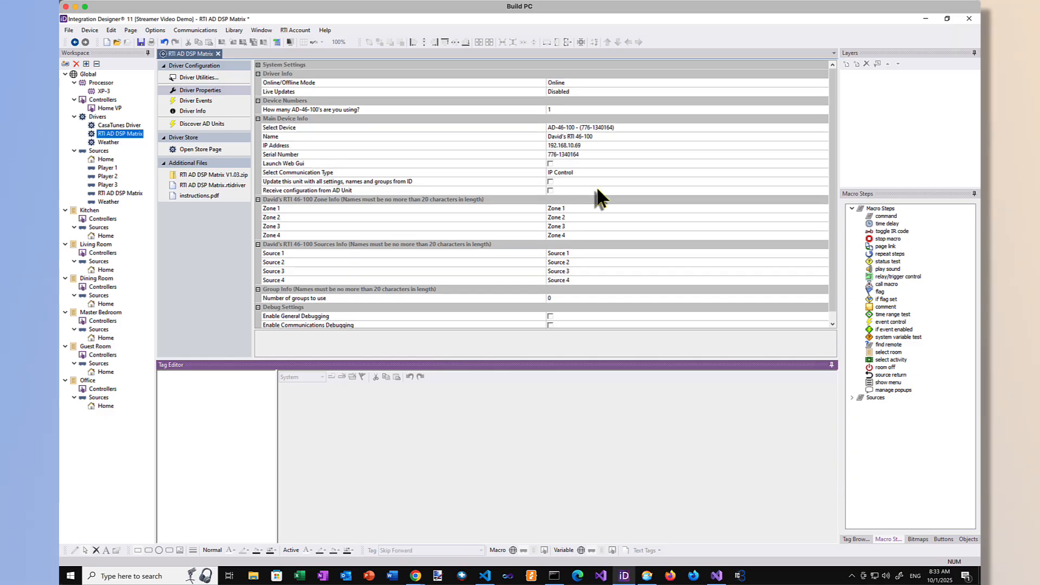
# Step: Run Discover and Sync CasaTunes from the CasaTunes Driver's properties to find the music servers on the network
pyautogui.click(122, 125)
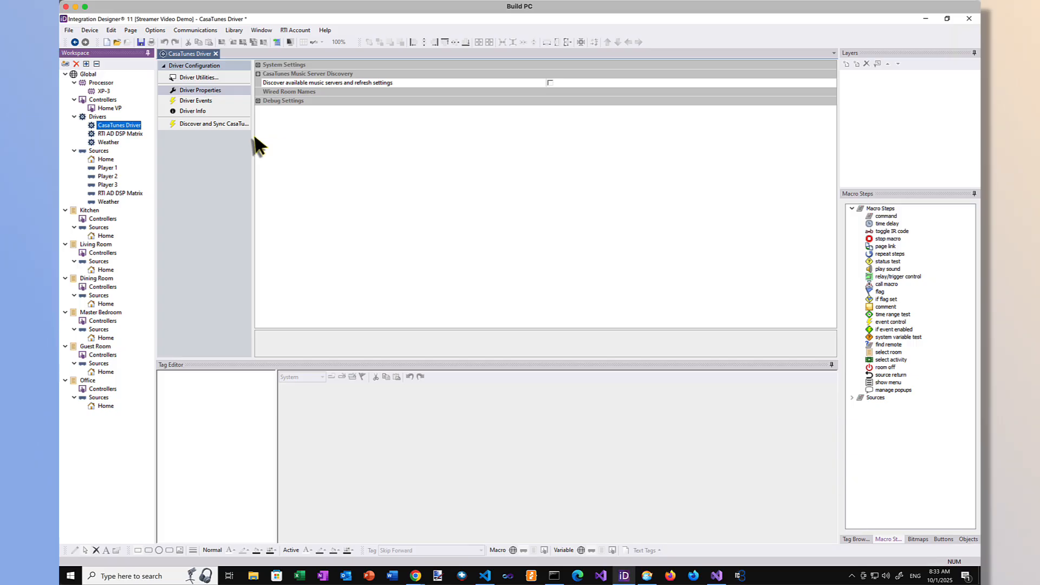
pyautogui.moveTo(255, 136); pyautogui.dragTo(265, 140)
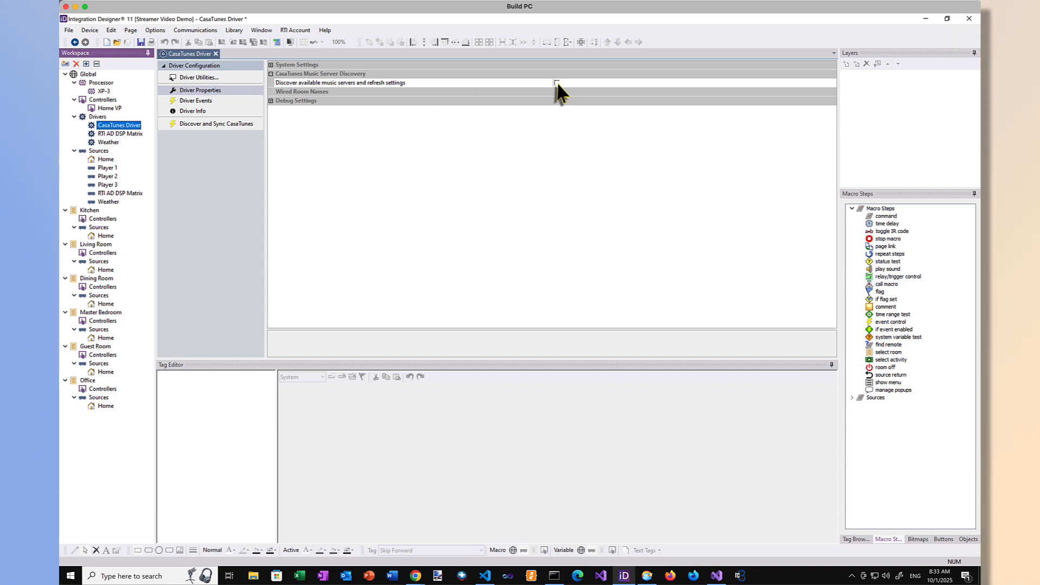
pyautogui.click(236, 124)
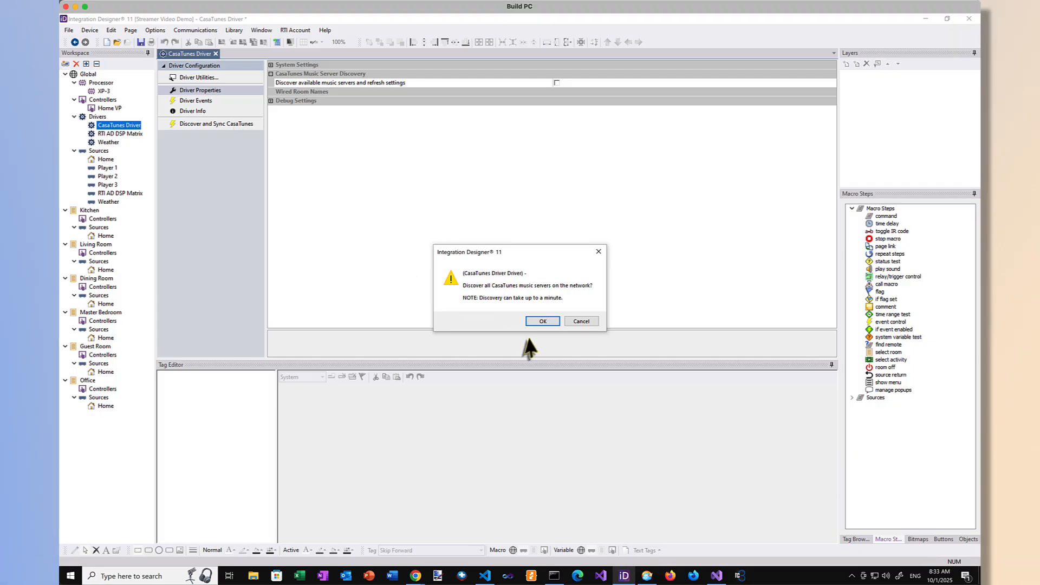
pyautogui.click(534, 321)
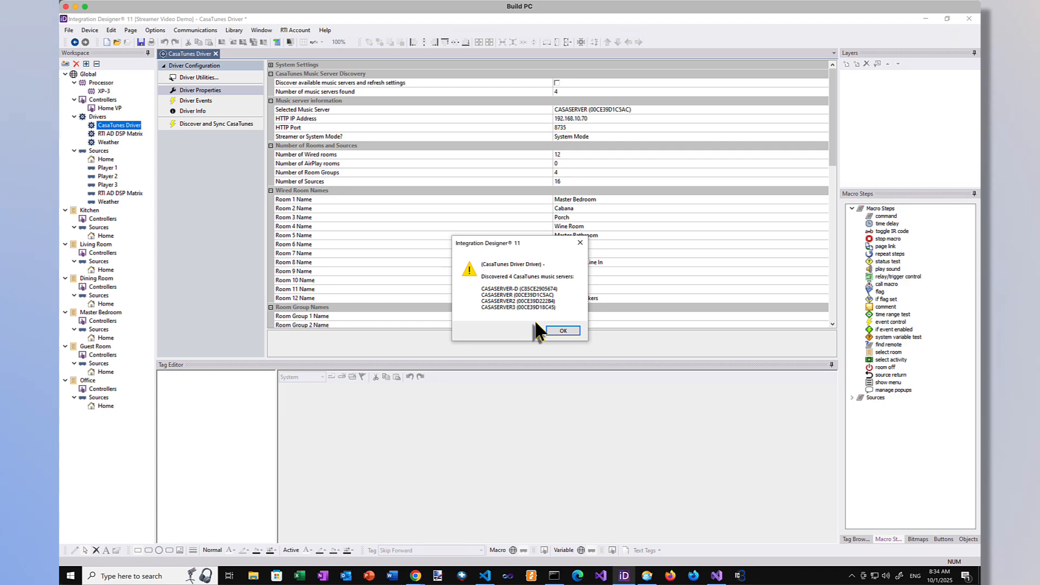
pyautogui.click(562, 332)
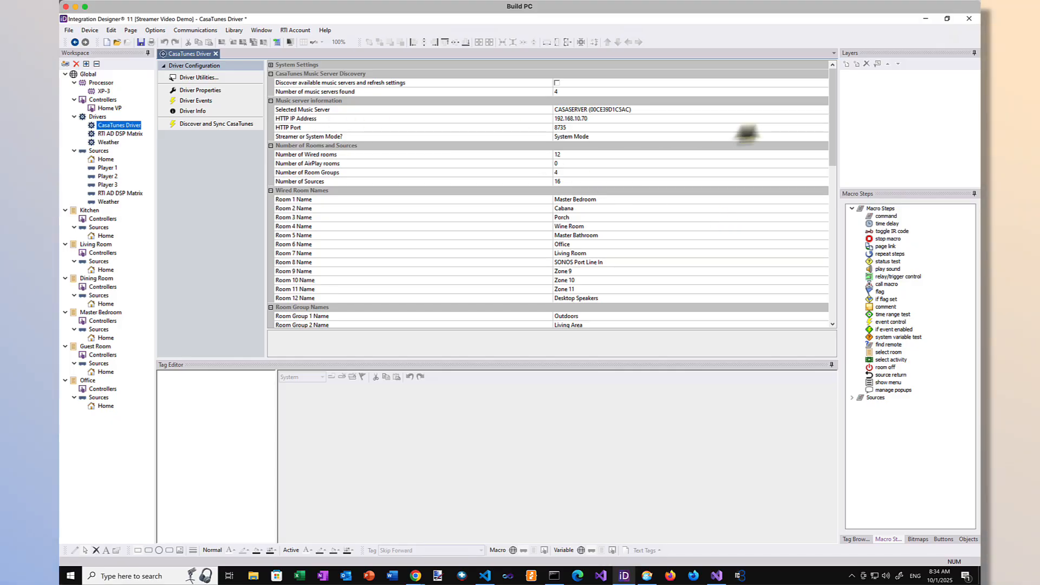
# Step: Select CASASERVER2 as the CasaTunes Driver's music server, and run the music server discovery to refresh its settings
pyautogui.click(819, 109)
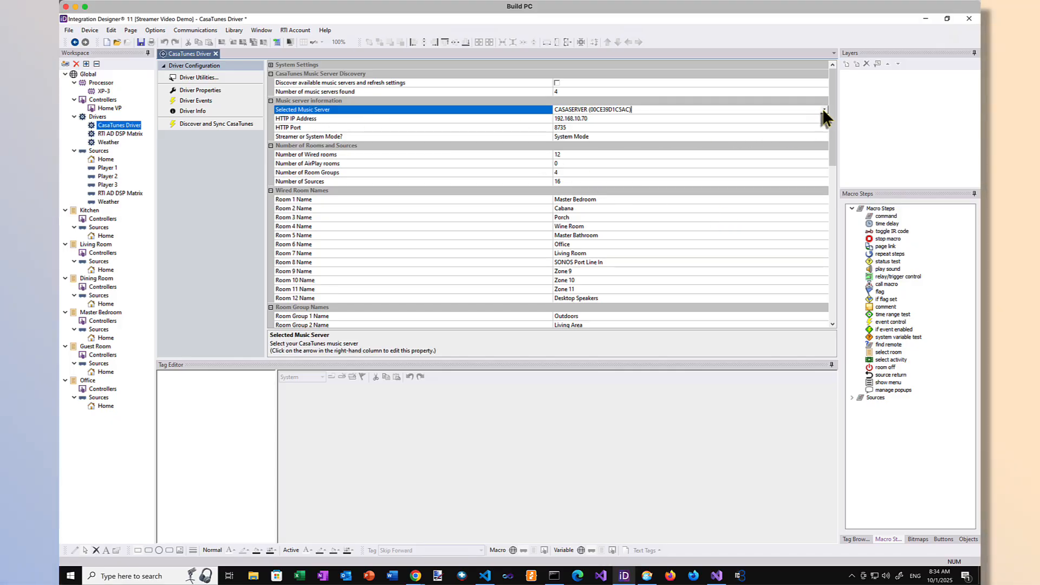
pyautogui.click(824, 110)
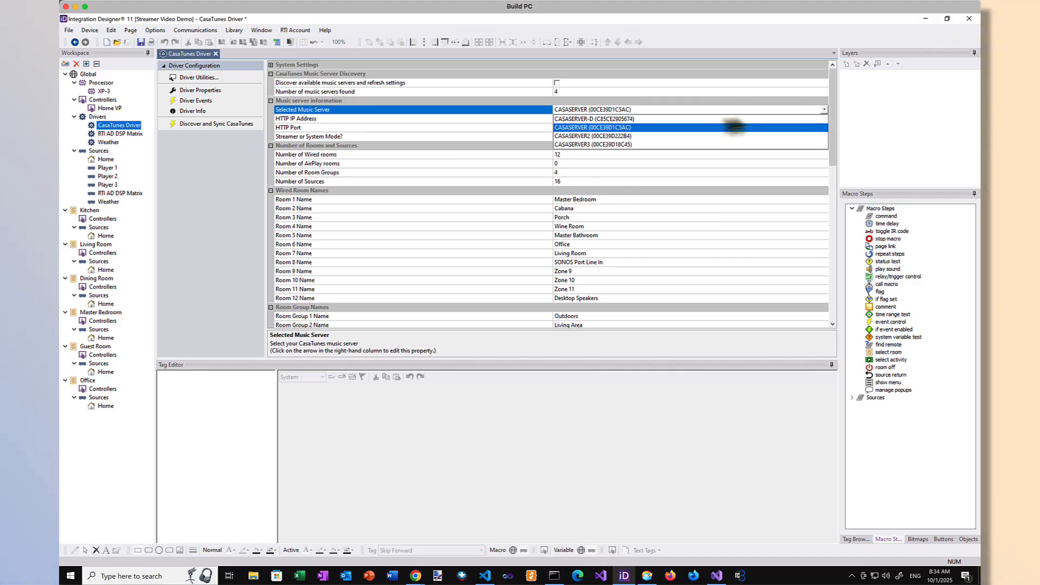
pyautogui.click(604, 136)
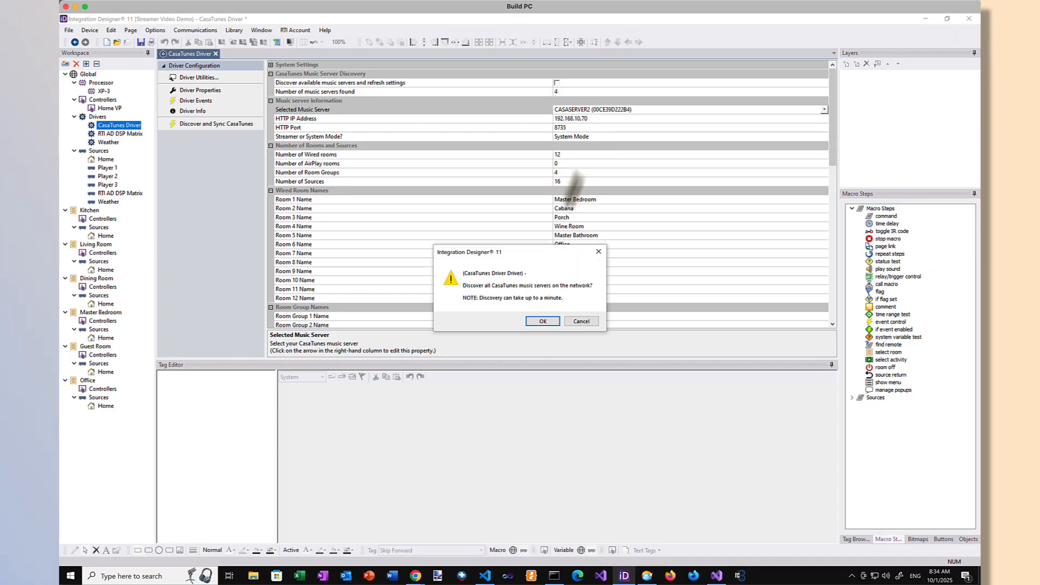
pyautogui.click(540, 320)
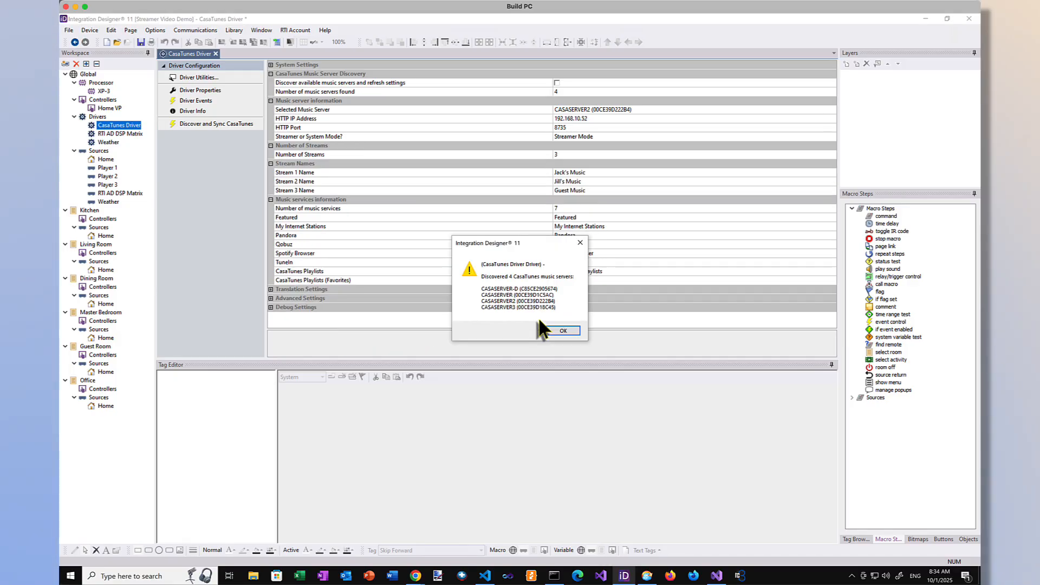
pyautogui.click(562, 330)
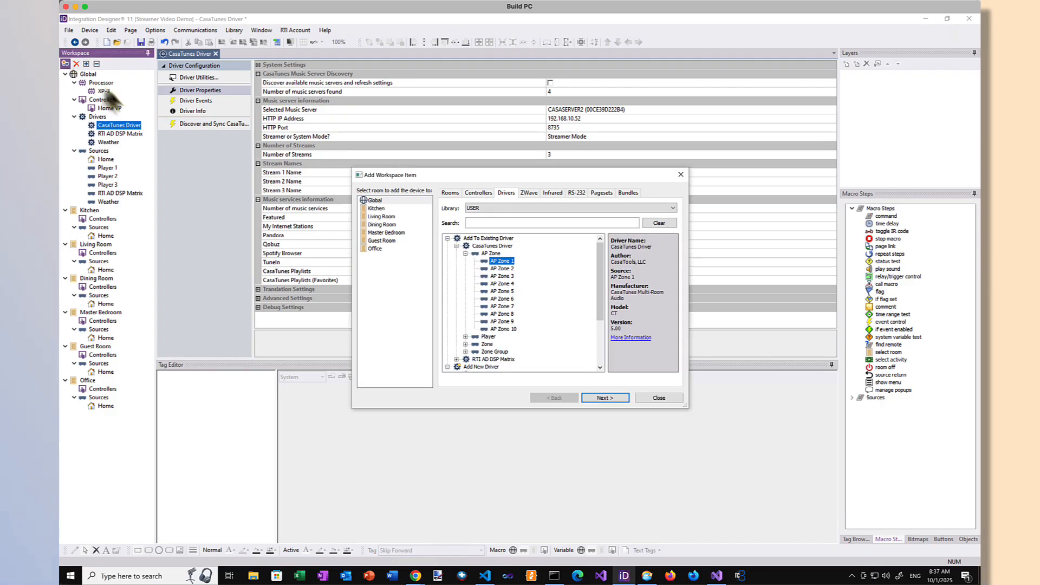
# Step: Add the RTI AD DSP Matrix driver's Zone 1 (Kitchen) source to the Kitchen as its room audio source
pyautogui.click(456, 245)
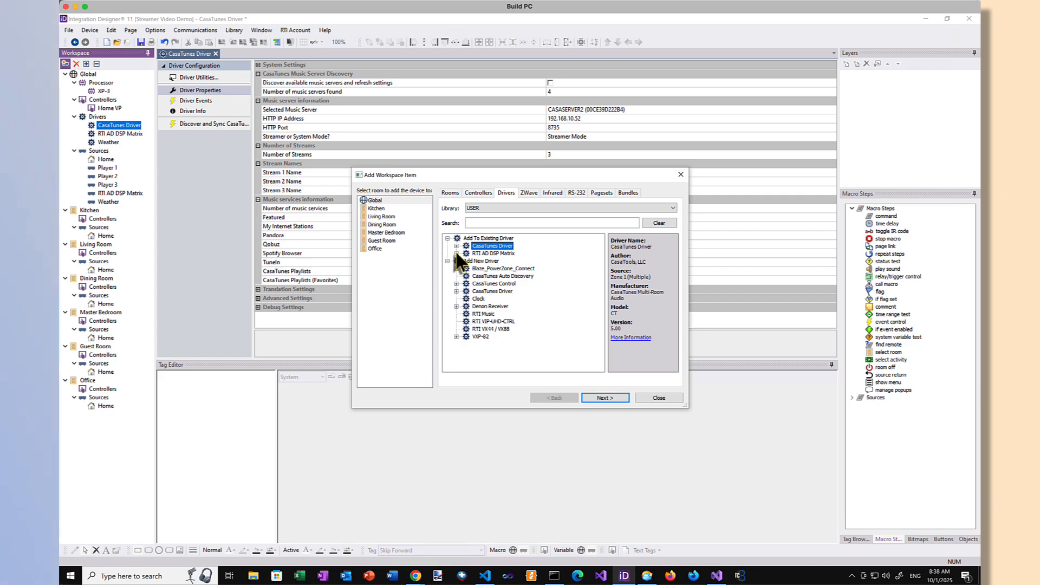
pyautogui.click(456, 253)
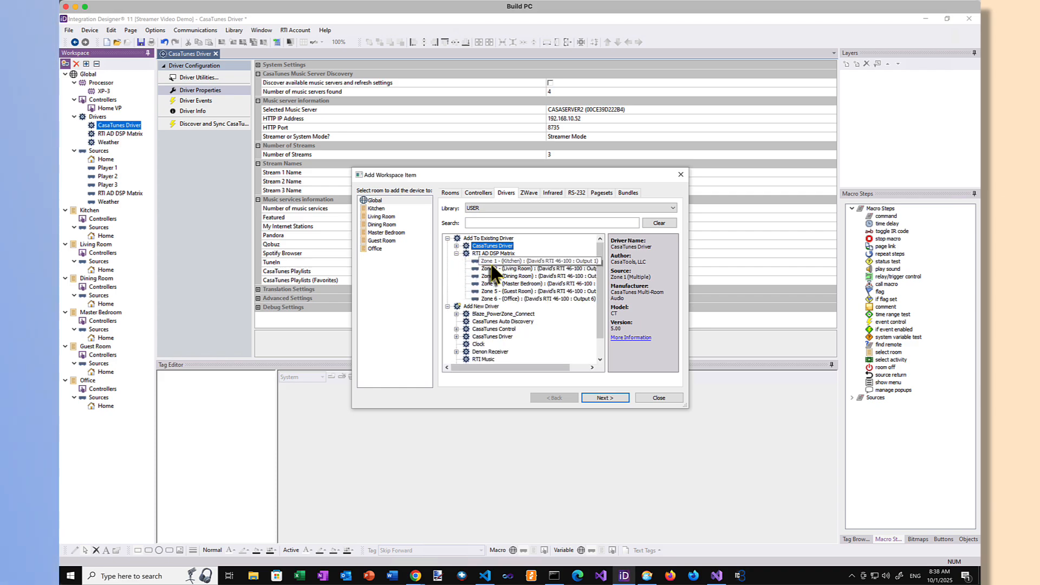
pyautogui.click(377, 209)
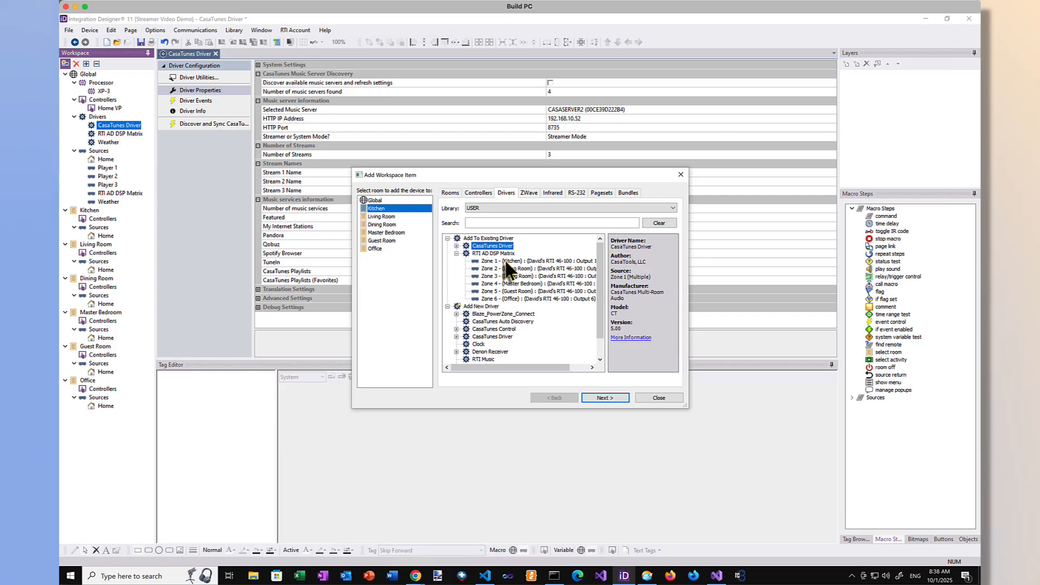
pyautogui.click(507, 262)
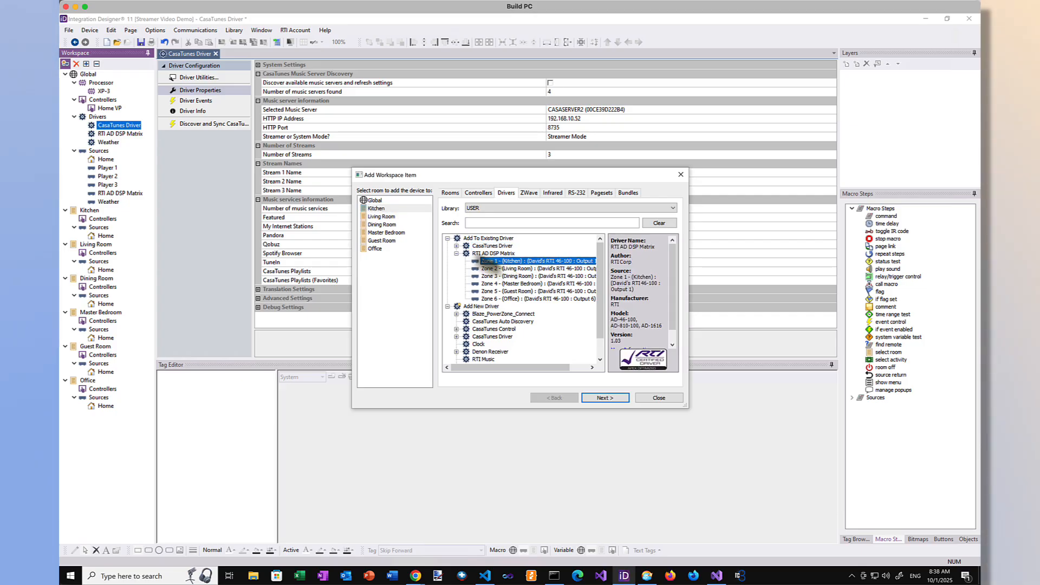
pyautogui.click(606, 398)
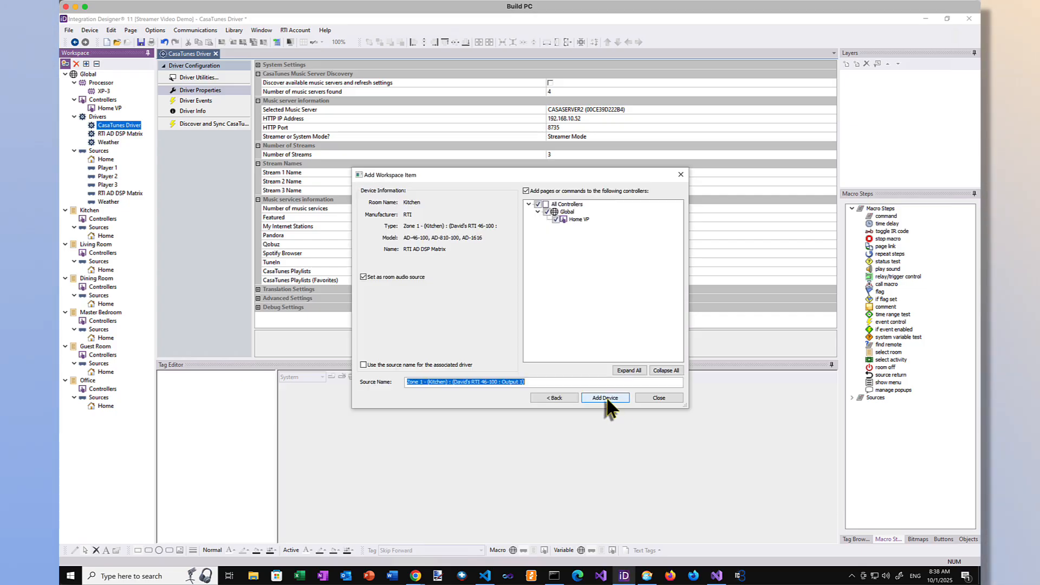
pyautogui.click(607, 398)
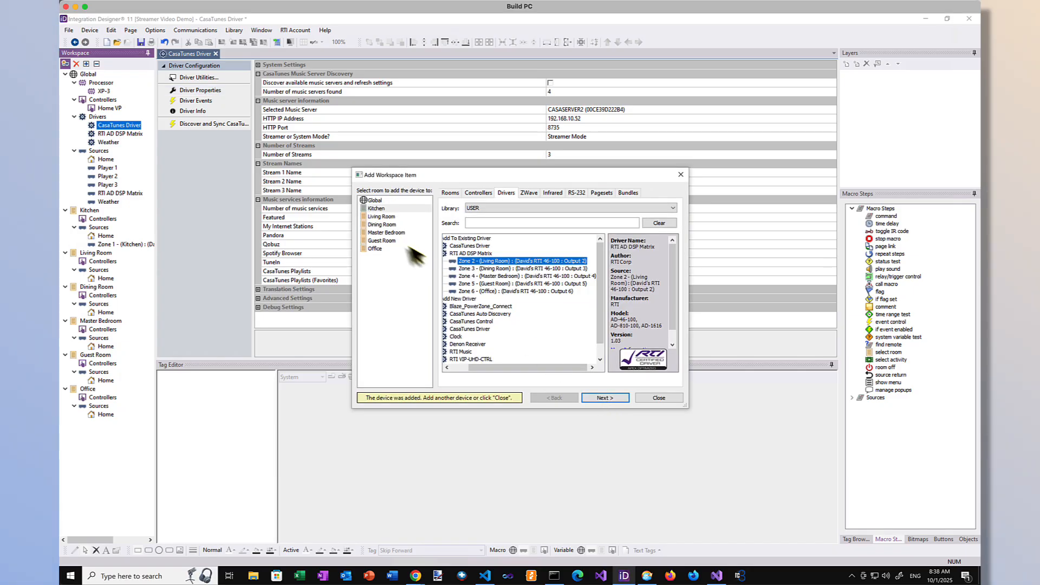
# Step: Add the RTI AD DSP Matrix's Zone 2 as the Living Room's audio source and Zone 3 as the Dining Room's
pyautogui.click(382, 217)
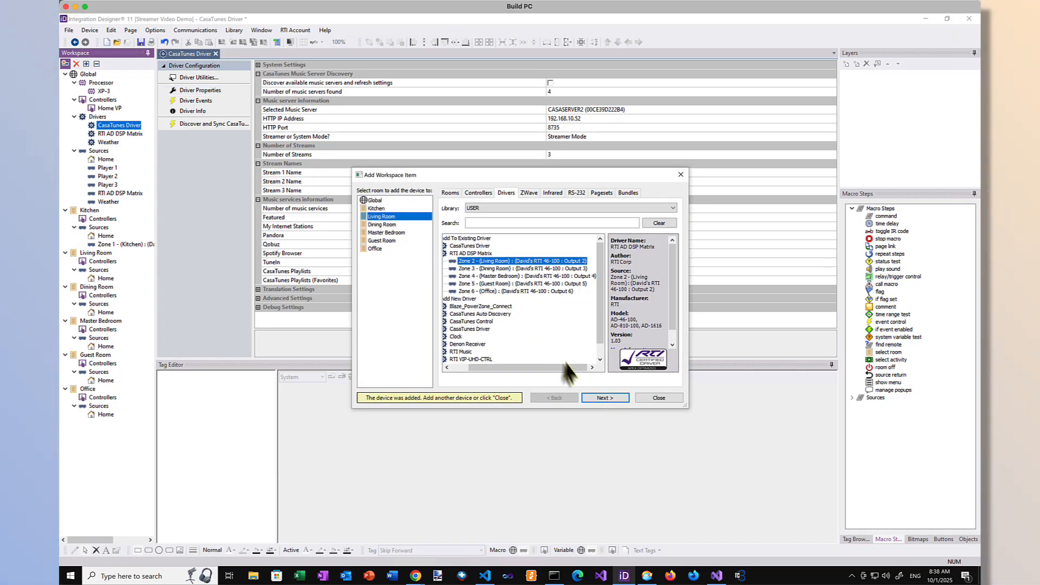
pyautogui.click(599, 398)
pyautogui.click(599, 398)
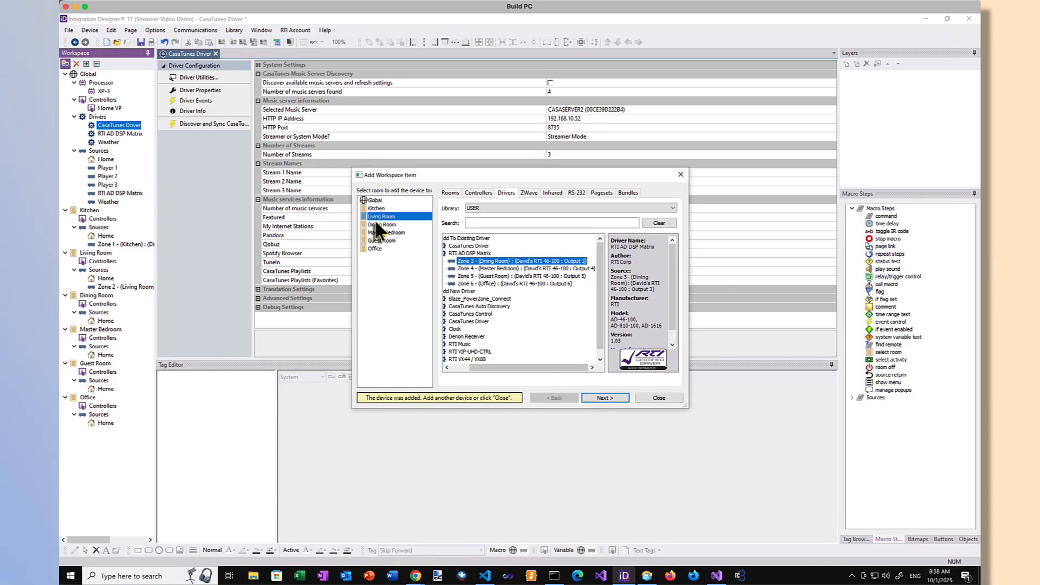
pyautogui.click(380, 224)
pyautogui.click(604, 395)
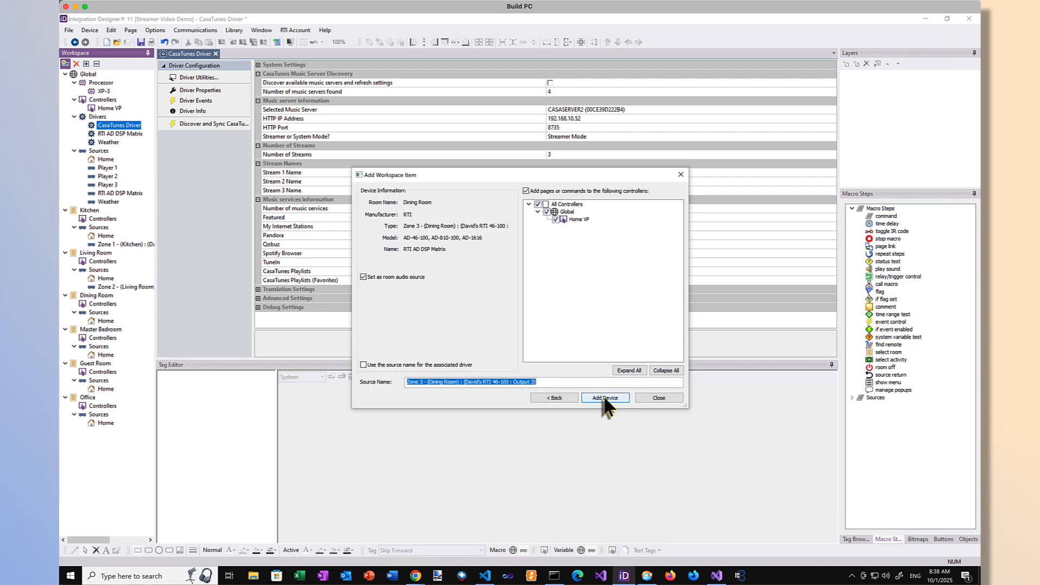
pyautogui.click(601, 394)
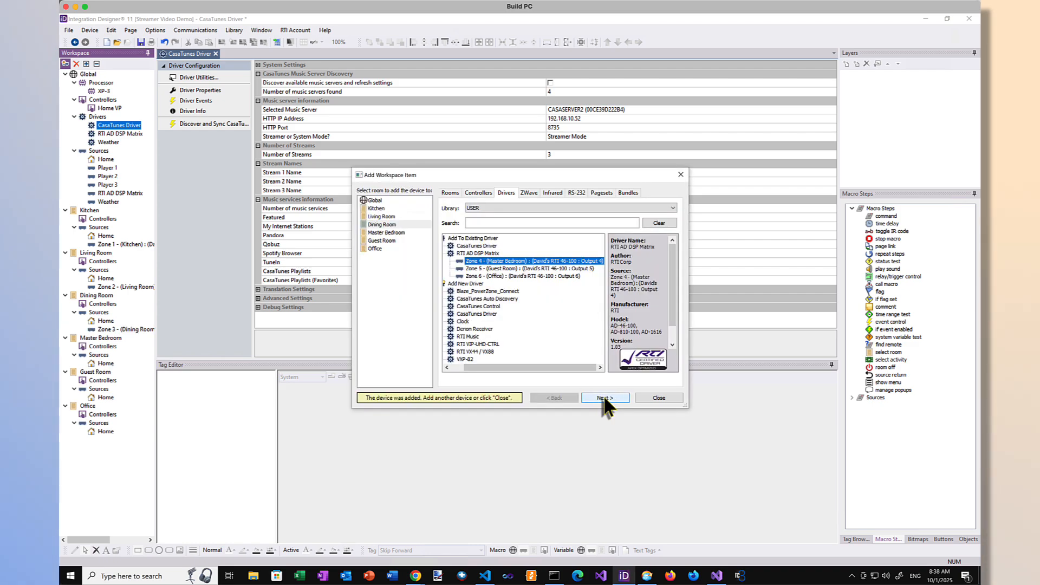
# Step: Add the RTI AD DSP Matrix's Zone 4 as the Master Bedroom's audio source and Zone 5 as the Guest Room's
pyautogui.click(378, 232)
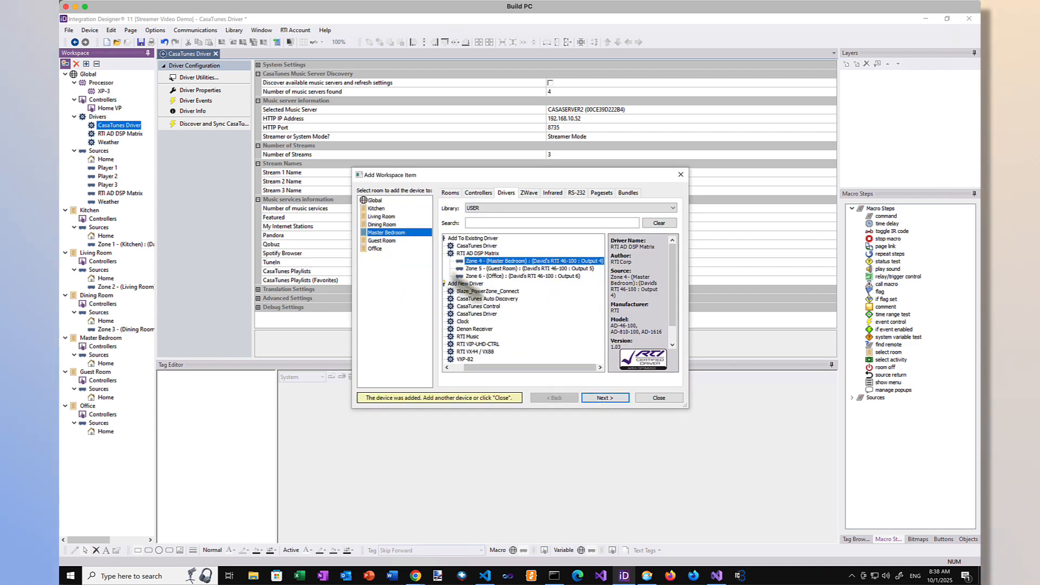
pyautogui.click(605, 398)
pyautogui.click(606, 399)
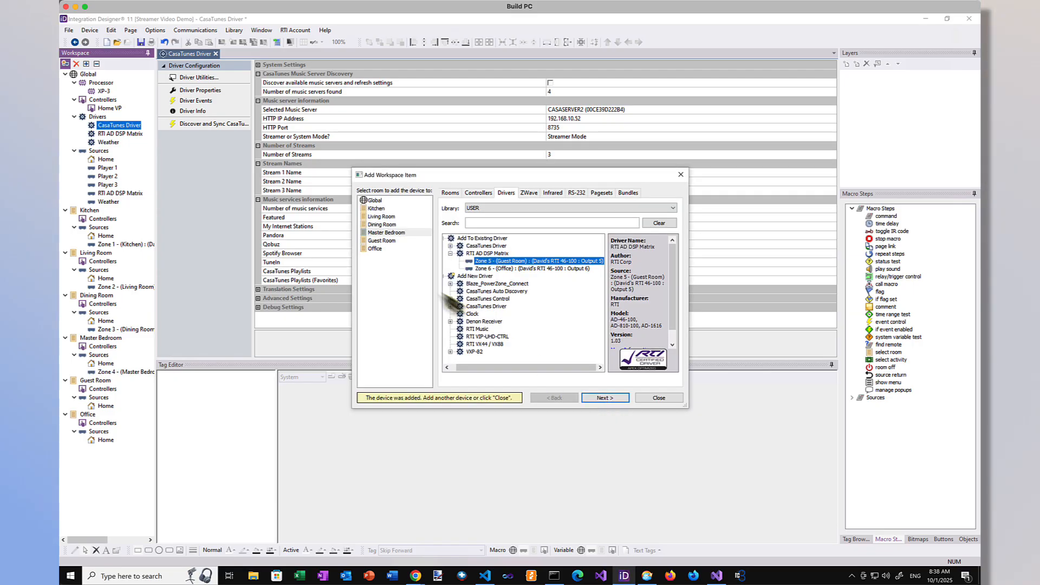
pyautogui.click(383, 240)
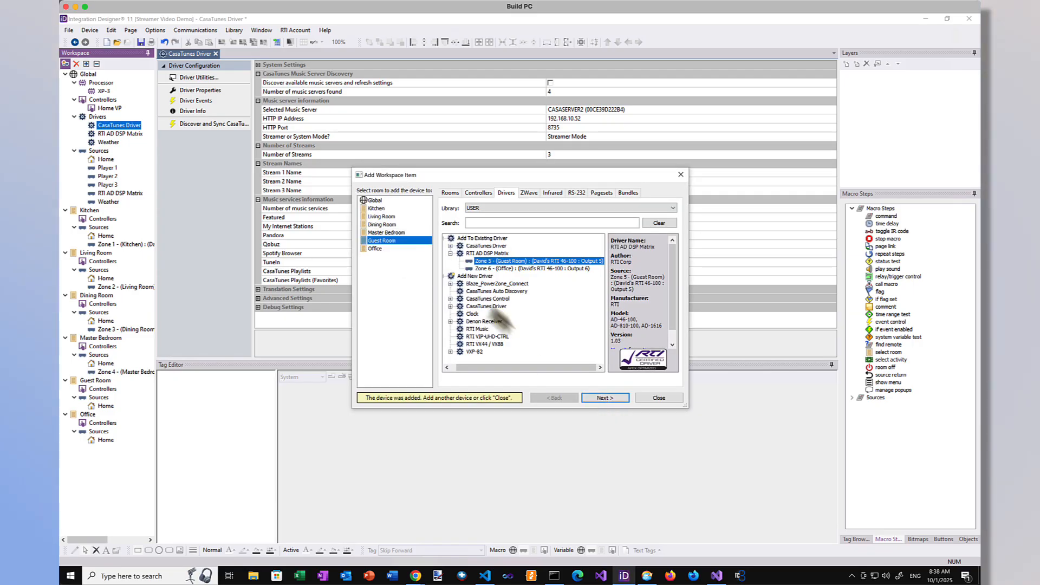
pyautogui.click(605, 397)
pyautogui.click(605, 398)
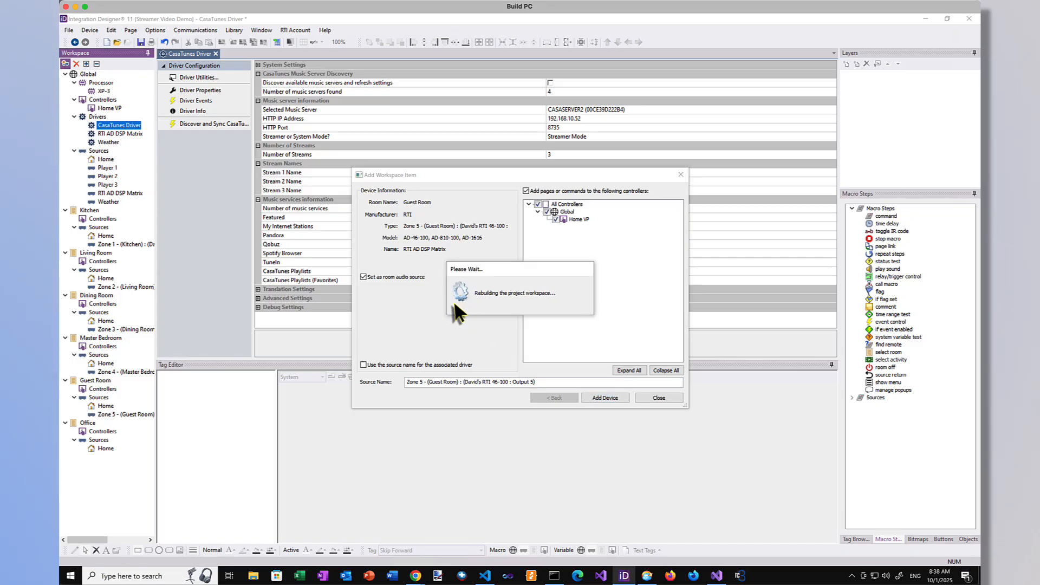
# Step: Add the RTI AD DSP Matrix's Zone 6 as the Office's audio source and finish adding workspace items
pyautogui.click(374, 248)
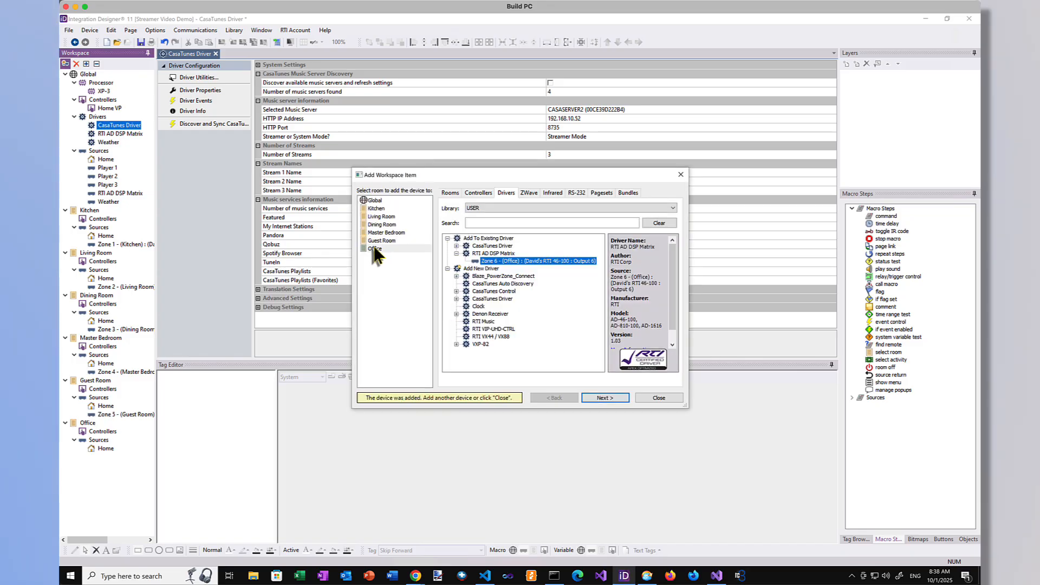
pyautogui.click(605, 397)
pyautogui.click(604, 397)
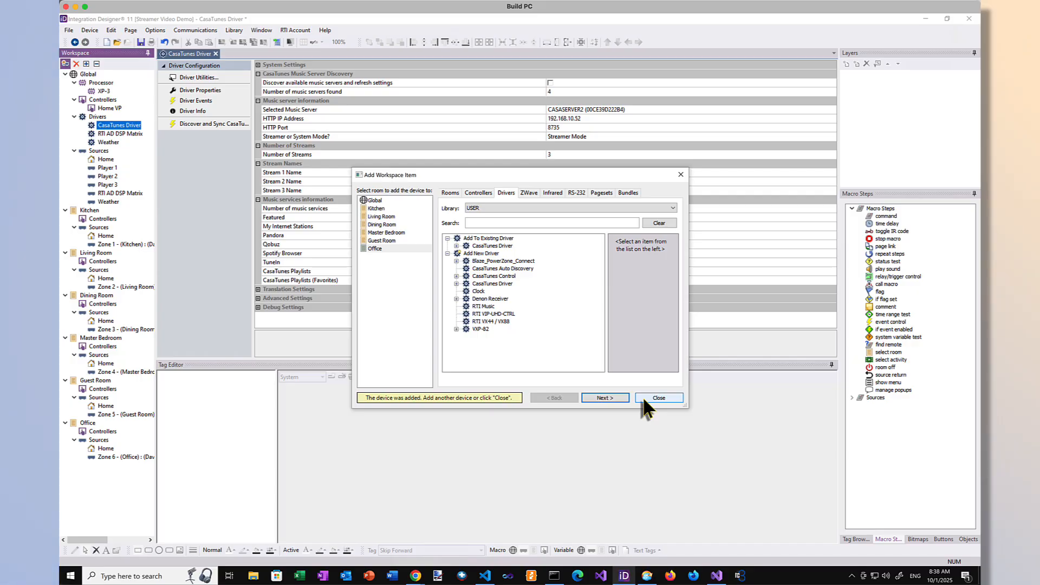
pyautogui.click(644, 398)
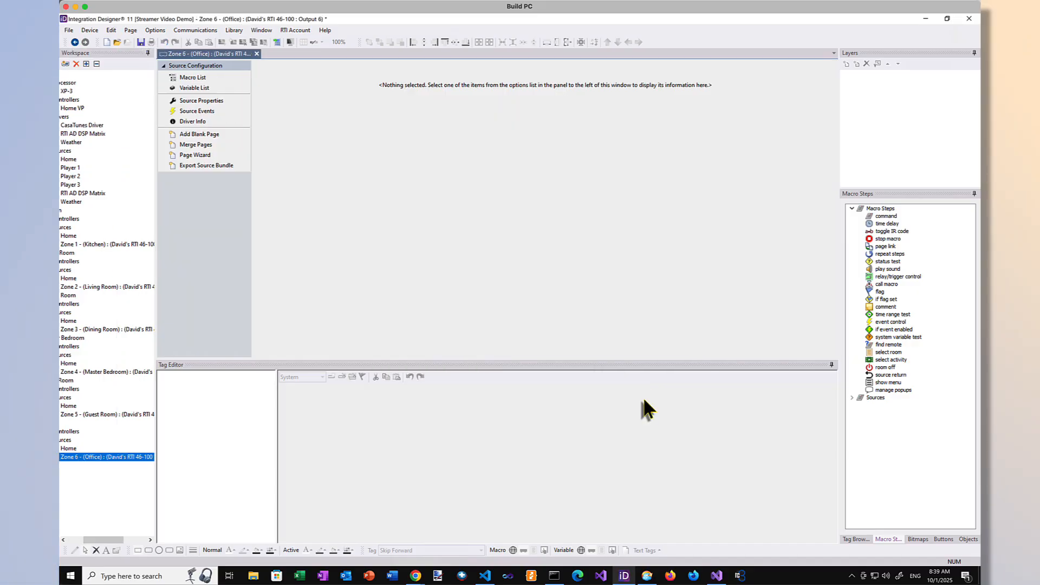
# Step: Disable the Weather, RTI AD DSP Matrix and Zone 1 activities of the Kitchen, leaving only the three players enabled
pyautogui.moveTo(93, 541); pyautogui.dragTo(71, 540)
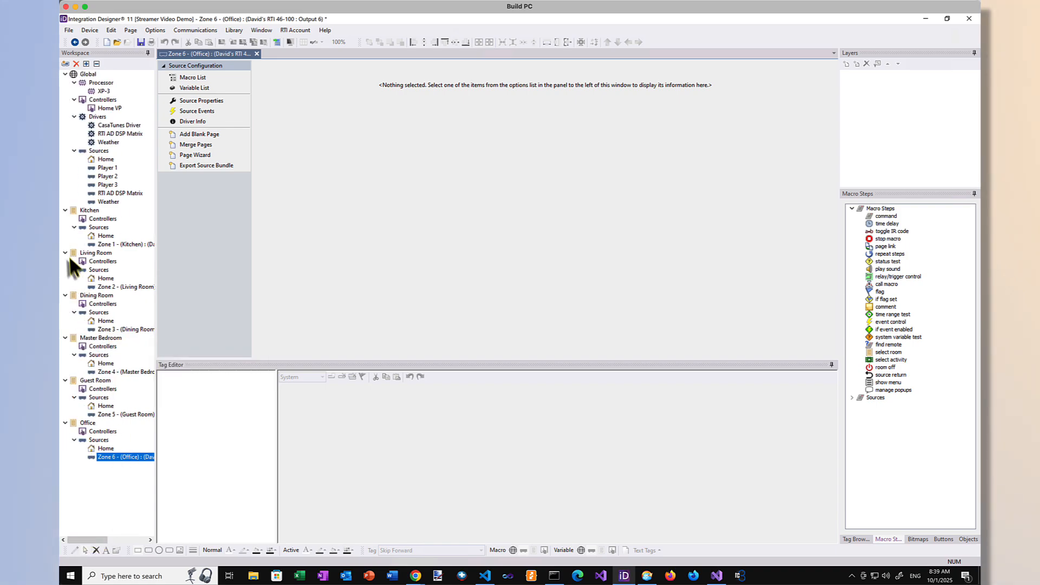
pyautogui.click(92, 211)
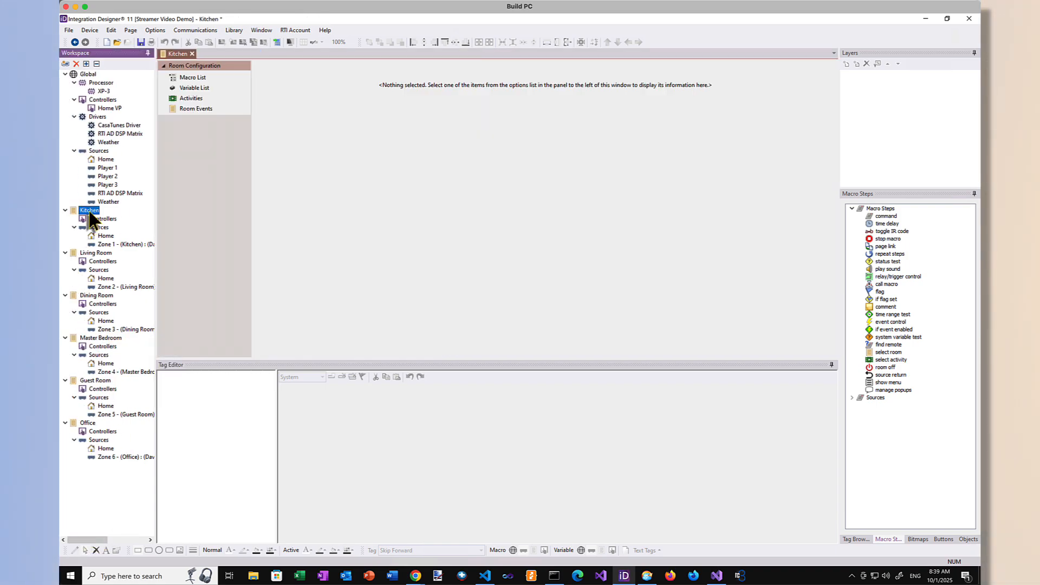
pyautogui.click(194, 101)
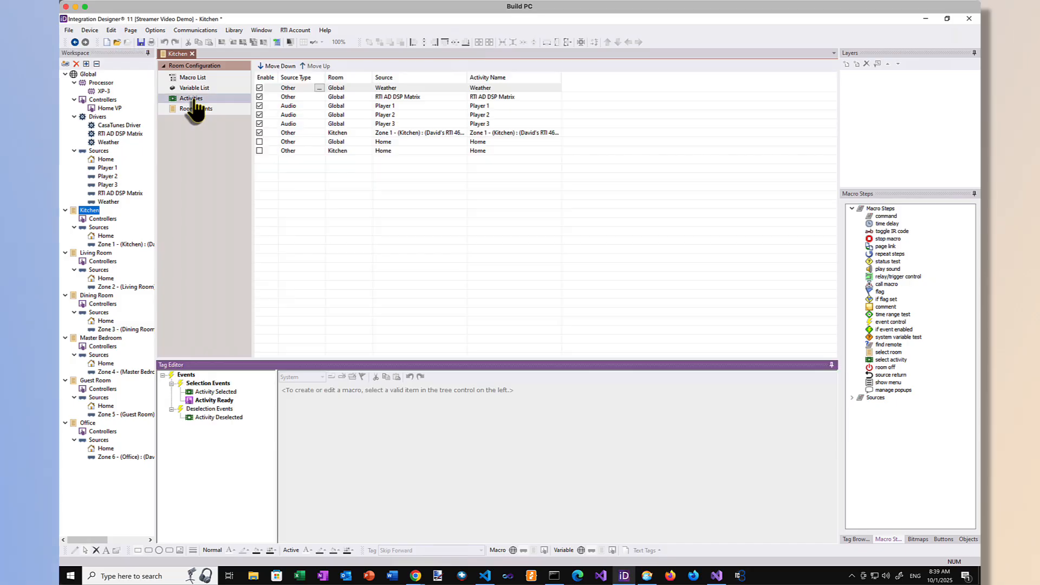
pyautogui.click(259, 87)
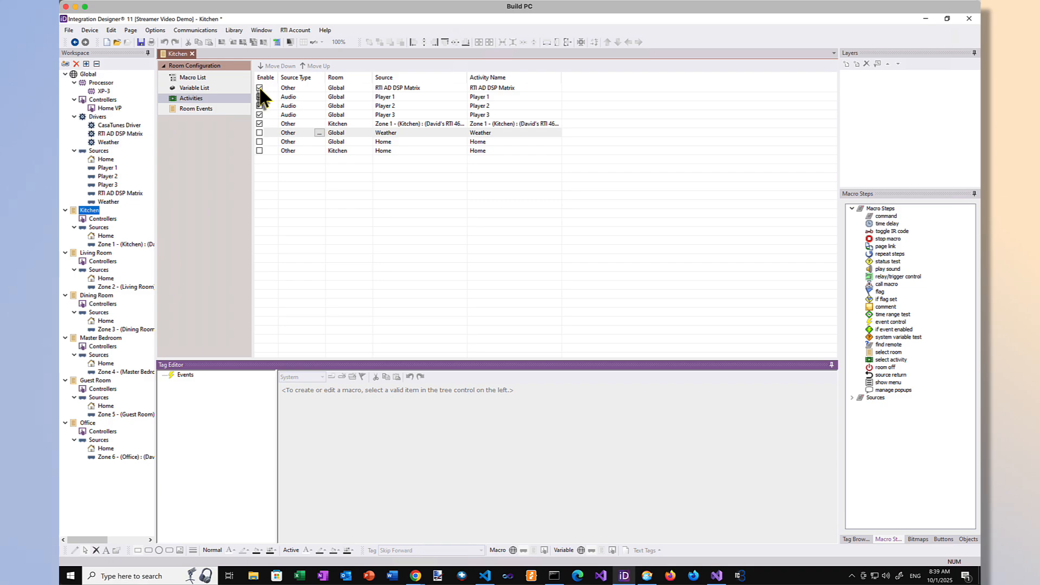
pyautogui.click(260, 87)
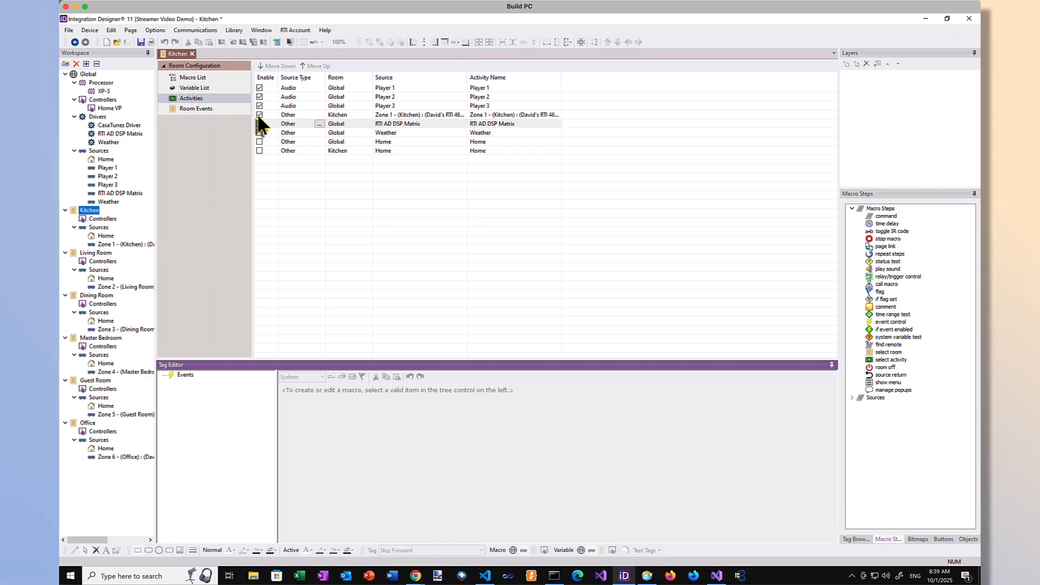
pyautogui.click(260, 115)
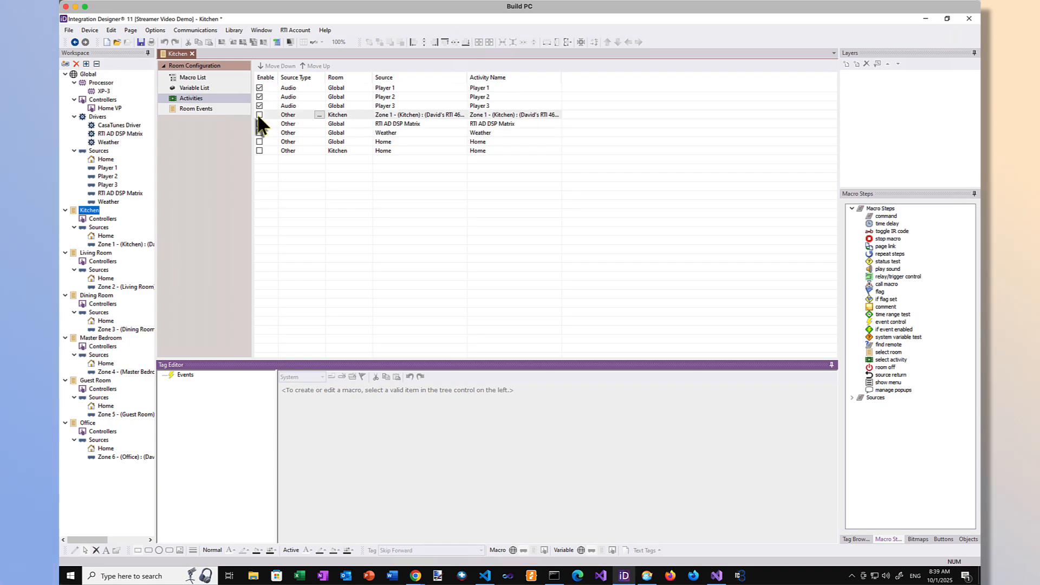
# Step: Rename the Kitchen's Player 1 activity to the first resident's first name followed by "'s Music"
pyautogui.click(498, 89)
pyautogui.click(497, 88)
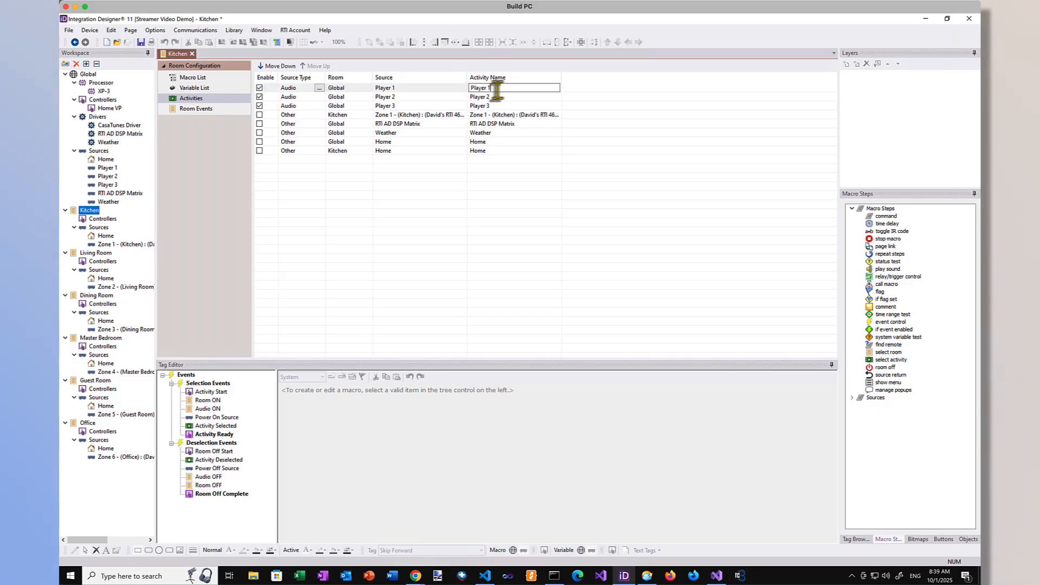
pyautogui.moveTo(497, 88); pyautogui.dragTo(469, 88)
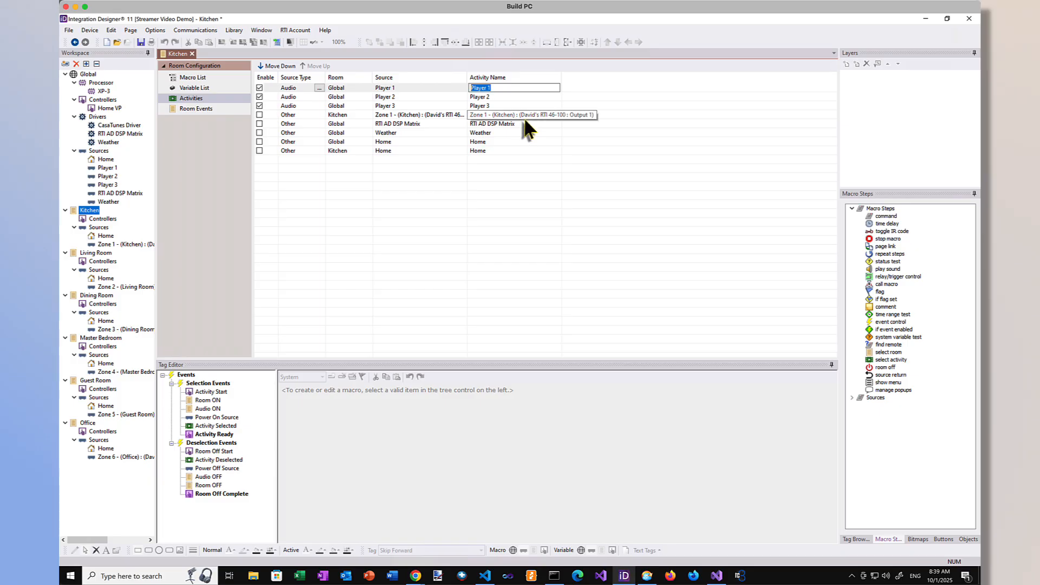
pyautogui.write("Jack's Music")
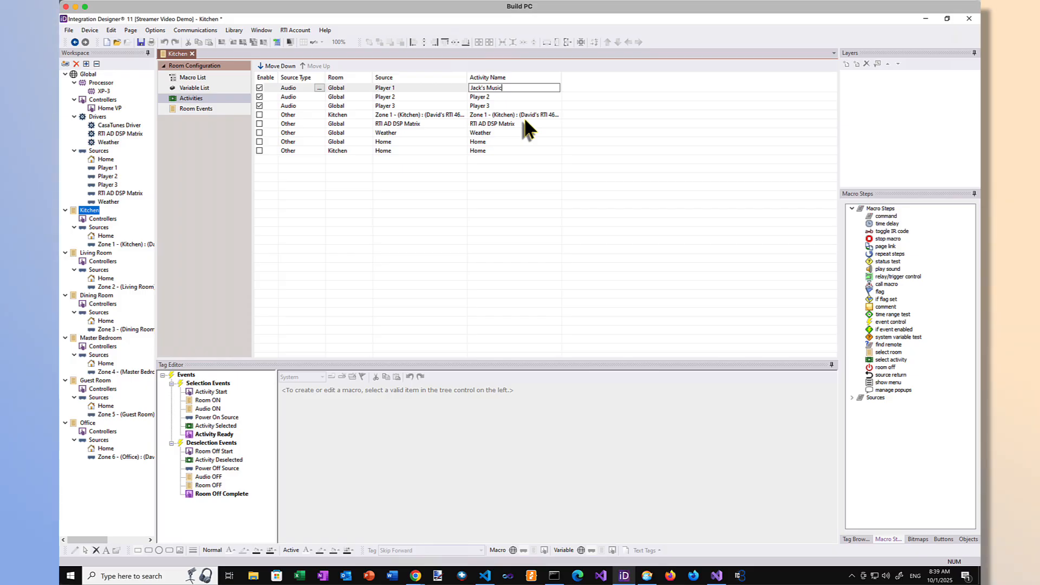
pyautogui.press('Return')
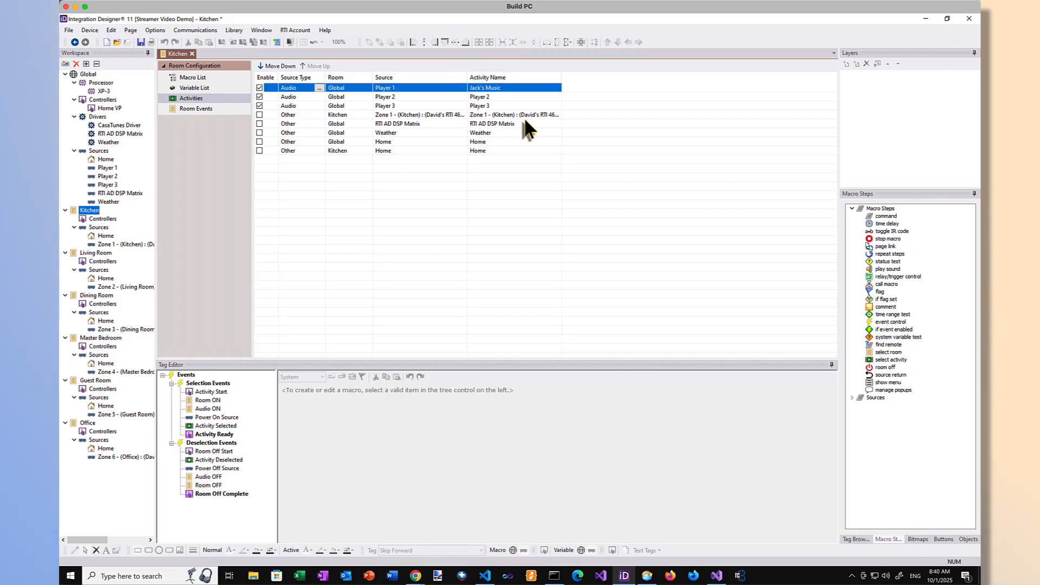
# Step: Rename the Kitchen's Player 2 activity to the second resident's first name followed by "'s Music"
pyautogui.click(506, 96)
pyautogui.click(505, 96)
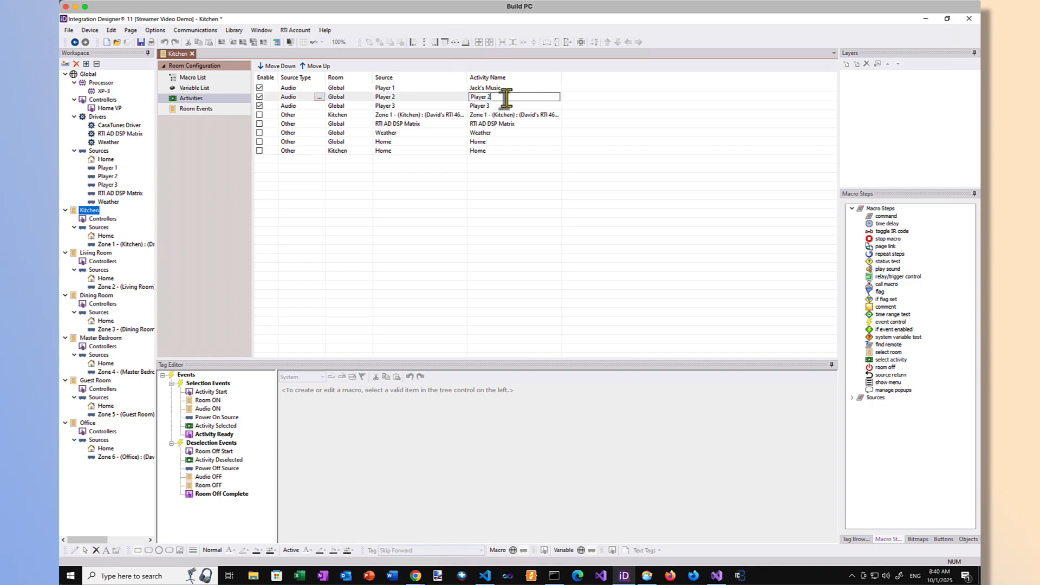
pyautogui.press('BackSpace')
pyautogui.press('BackSpace')
pyautogui.press('BackSpace')
pyautogui.press('BackSpace')
pyautogui.press('BackSpace')
pyautogui.press('BackSpace')
pyautogui.press('BackSpace')
pyautogui.press('BackSpace')
pyautogui.write('Ji')
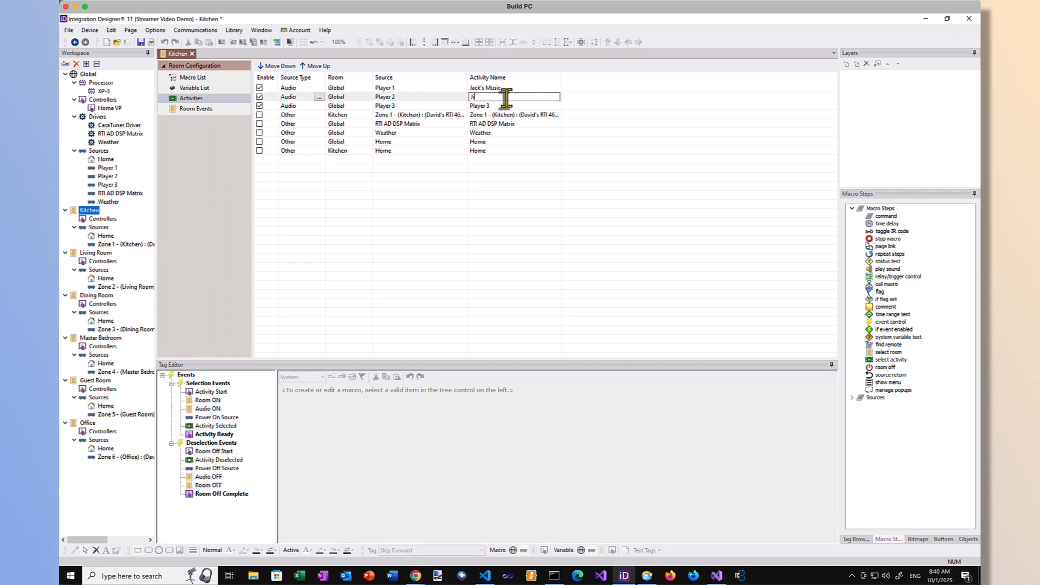
pyautogui.write("ll's Music")
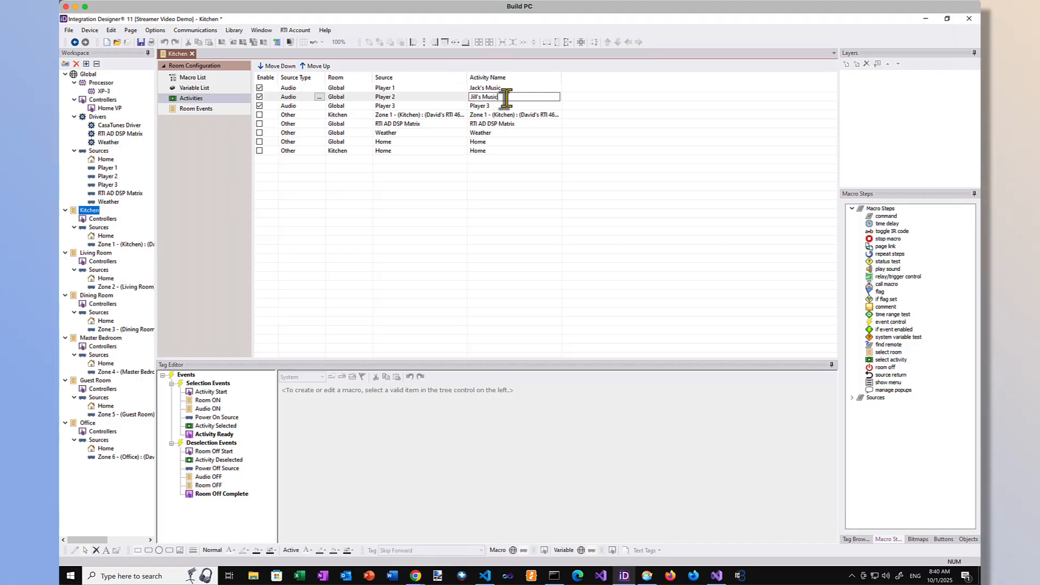
pyautogui.press('Return')
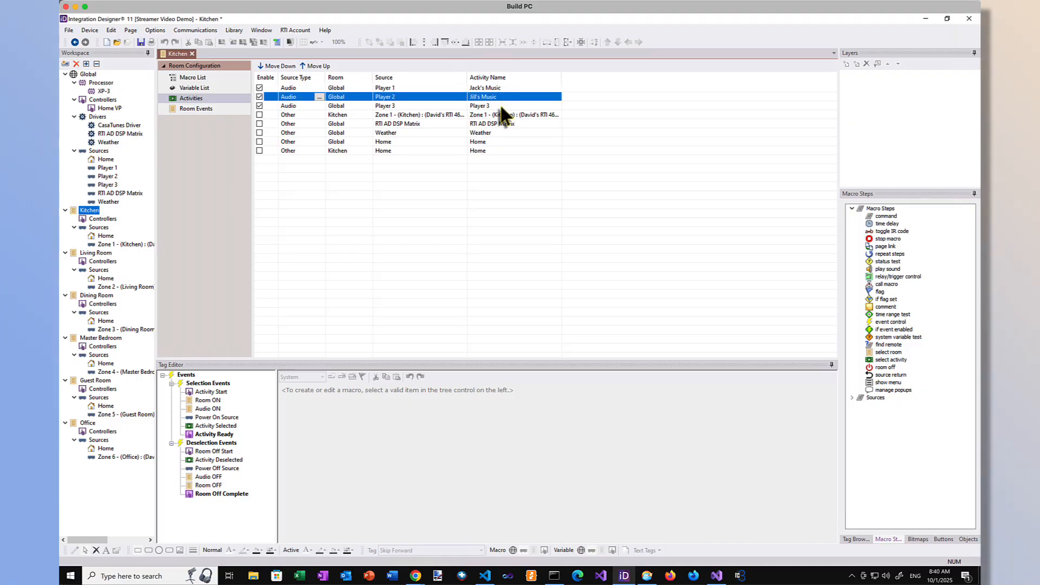
# Step: Rename the Kitchen's Player 3 activity as Guest Music
pyautogui.click(502, 106)
pyautogui.click(501, 107)
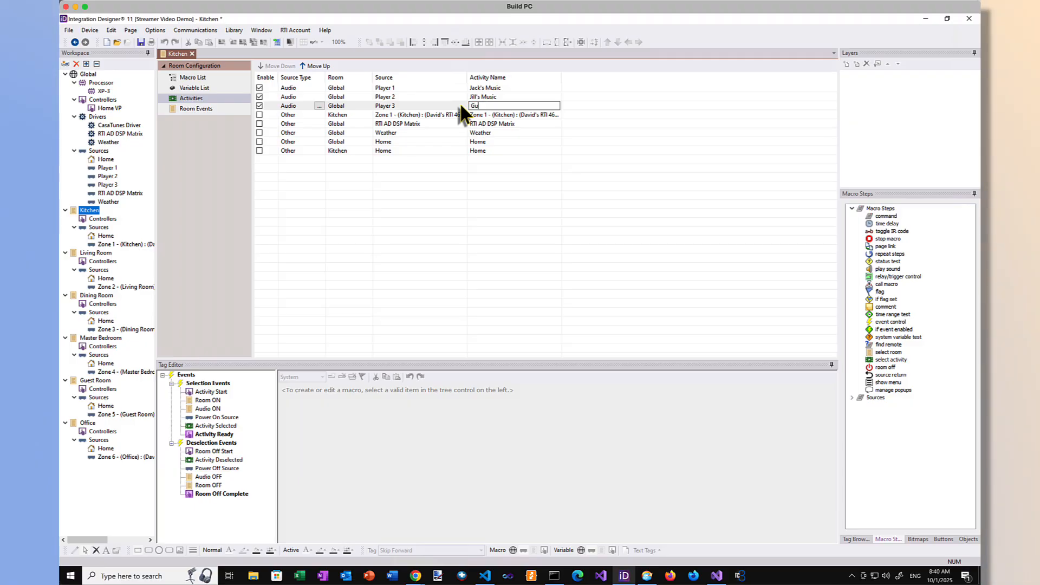
pyautogui.write('Guest Music')
pyautogui.press('Return')
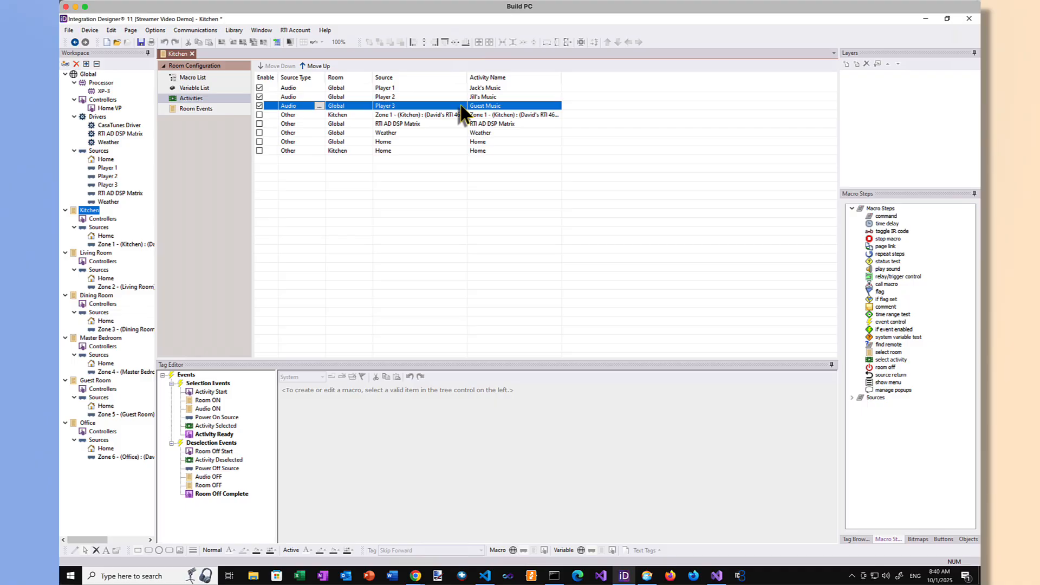
# Step: Add an RTI AD DSP Matrix Source Selection command for Player 1 in Zone 1 (Kitchen) to the Player 1 activity's Activity Selected macro
pyautogui.click(494, 90)
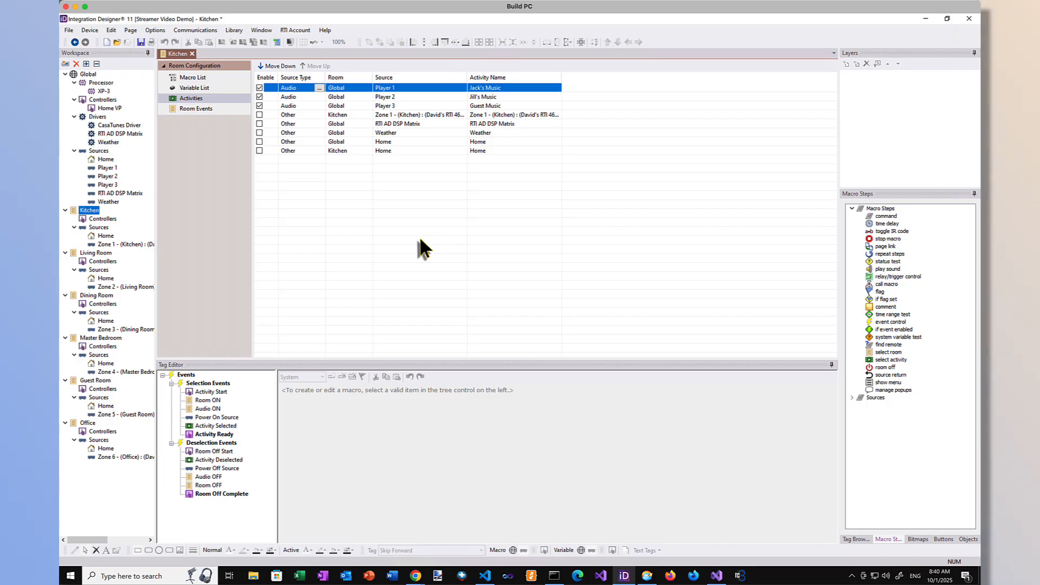
pyautogui.click(211, 409)
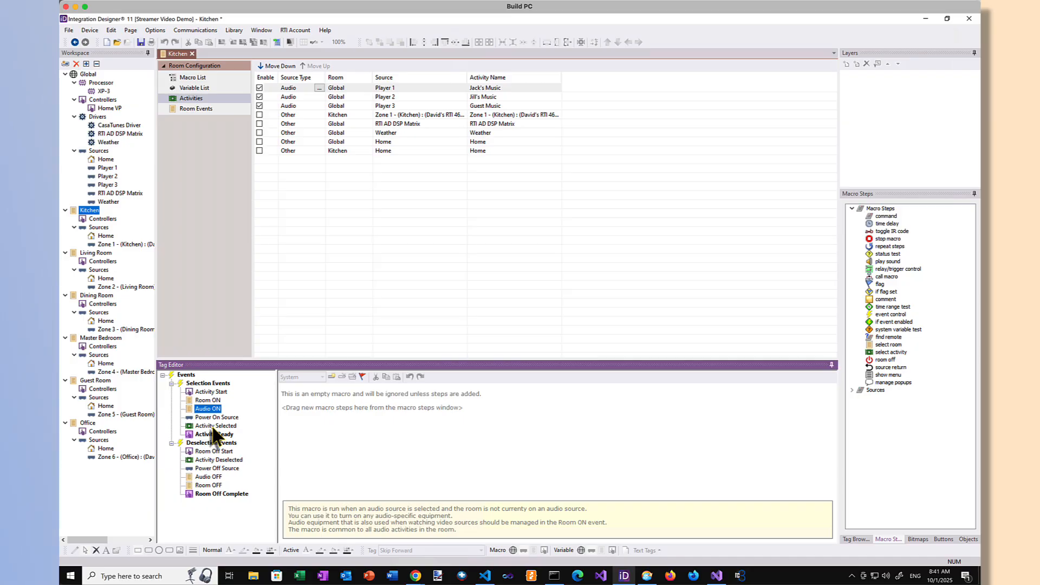
pyautogui.click(215, 427)
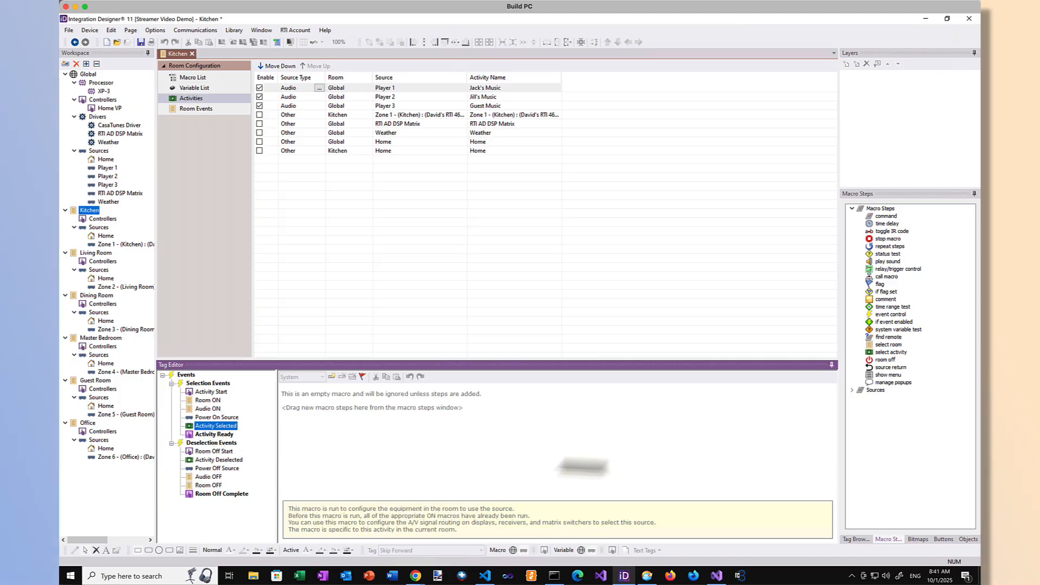
pyautogui.click(852, 390)
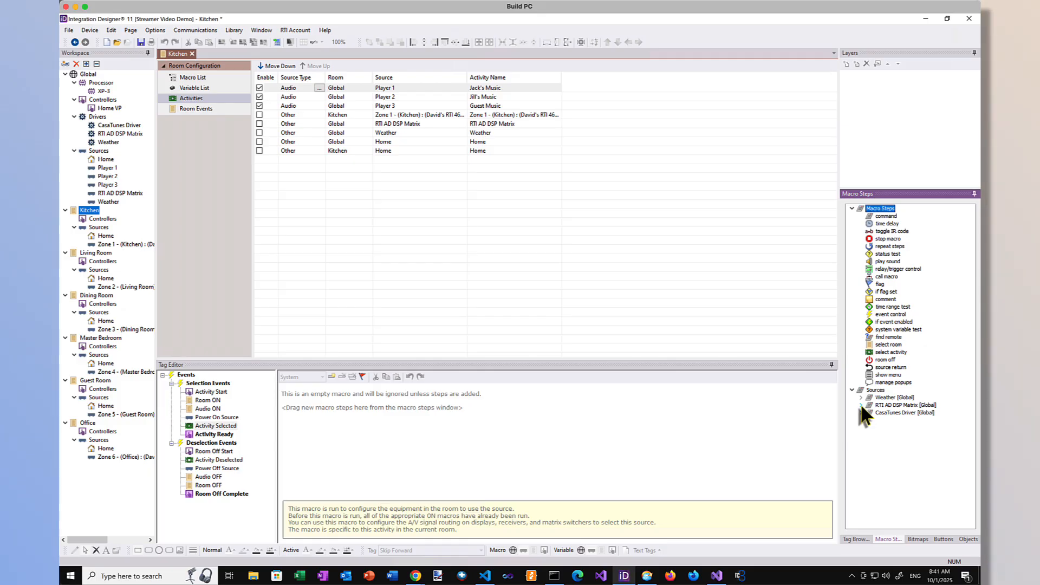
pyautogui.click(861, 406)
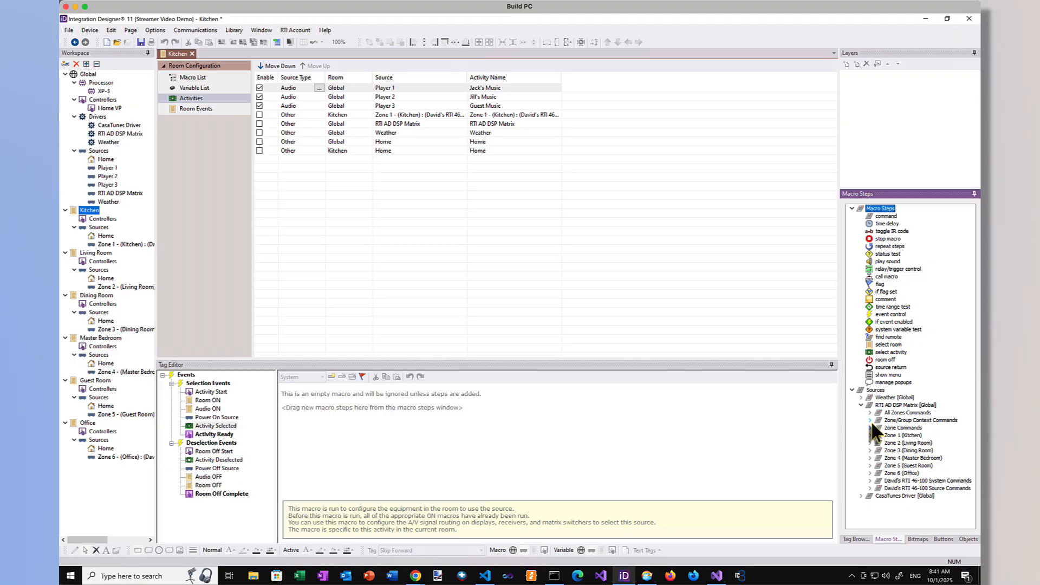
pyautogui.click(870, 421)
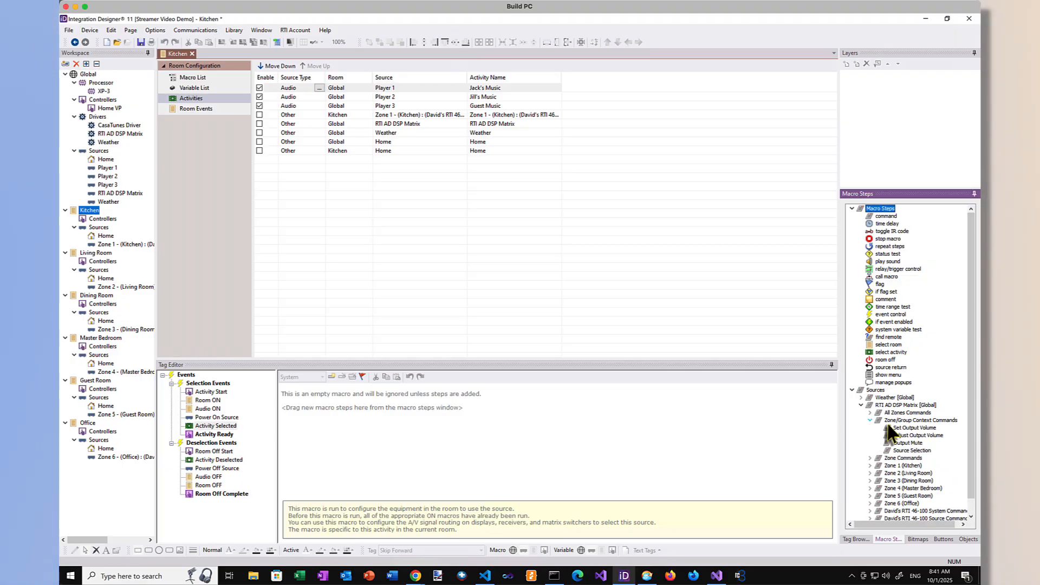
pyautogui.doubleClick(910, 450)
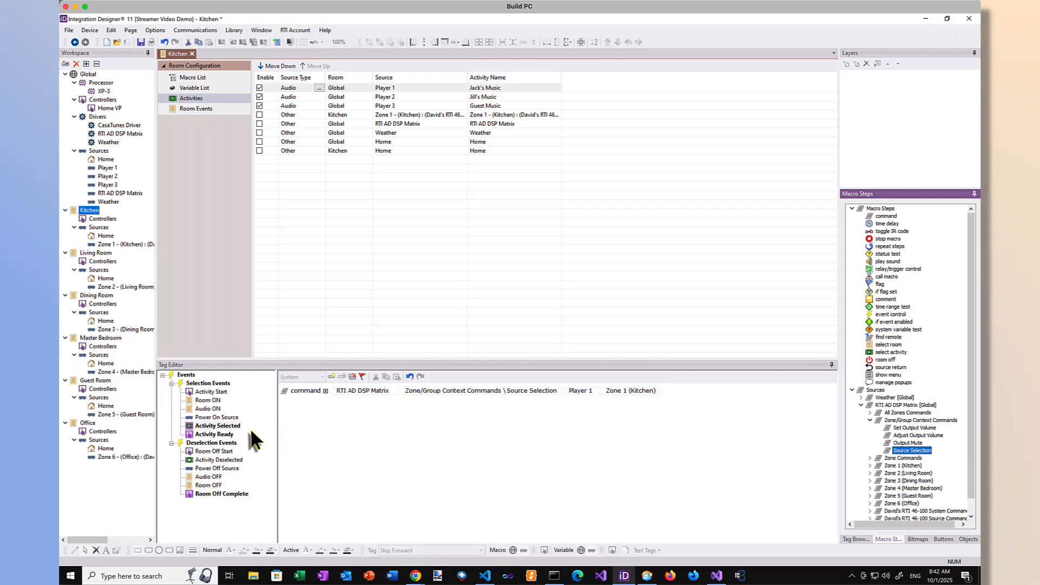
# Step: Extend Player 1's Activity Ready macro with CasaTunes commands that select the first resident's music stream by name and play it
pyautogui.click(219, 435)
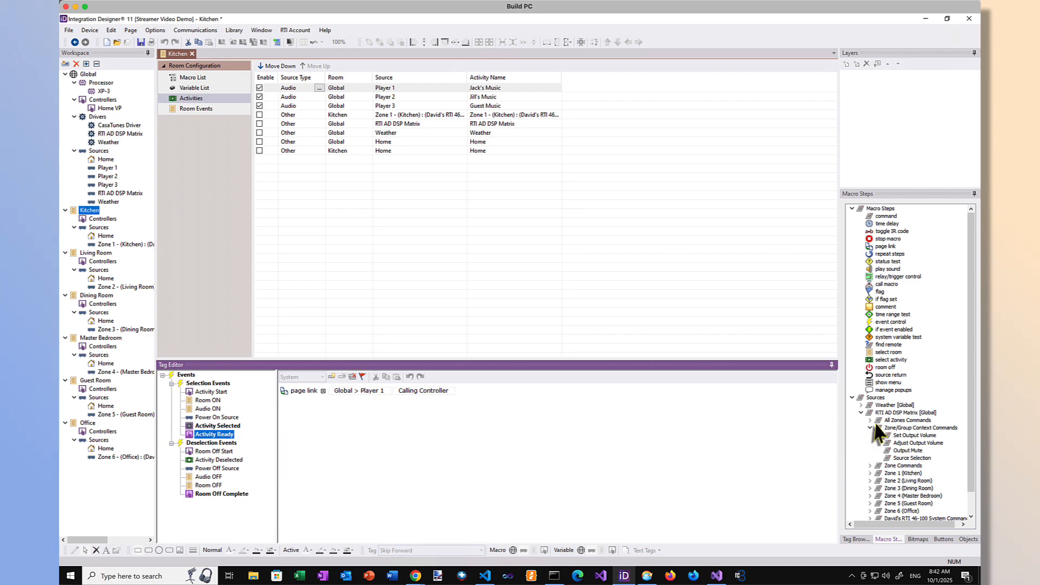
pyautogui.scroll(-1, 877, 425)
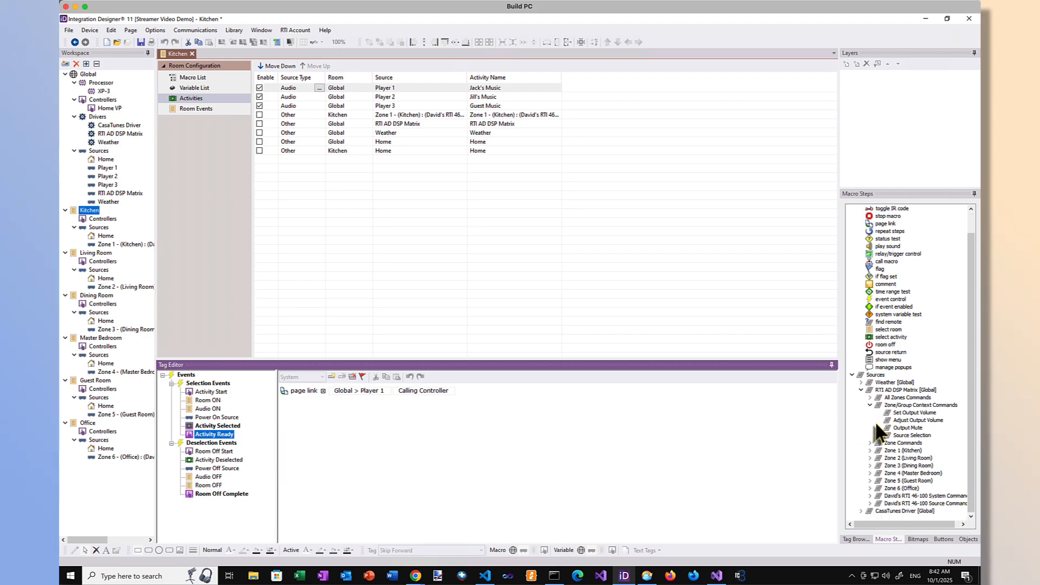
pyautogui.click(861, 511)
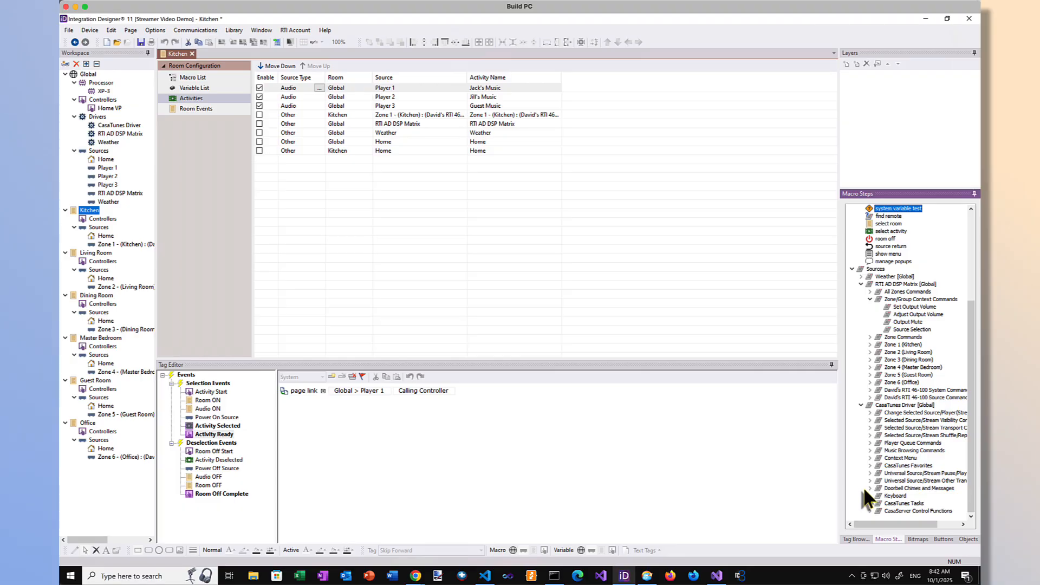
pyautogui.click(870, 413)
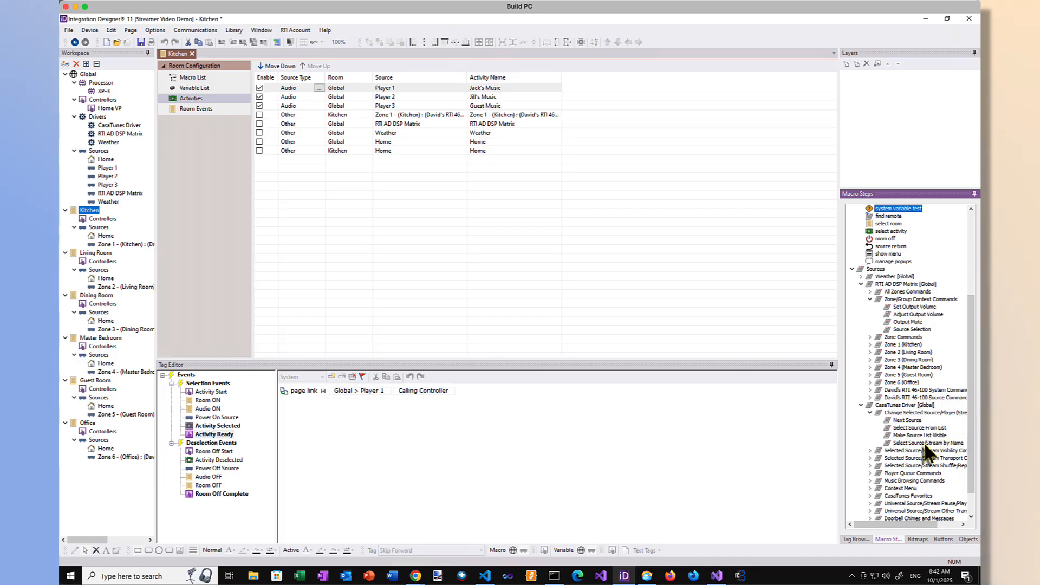
pyautogui.doubleClick(927, 443)
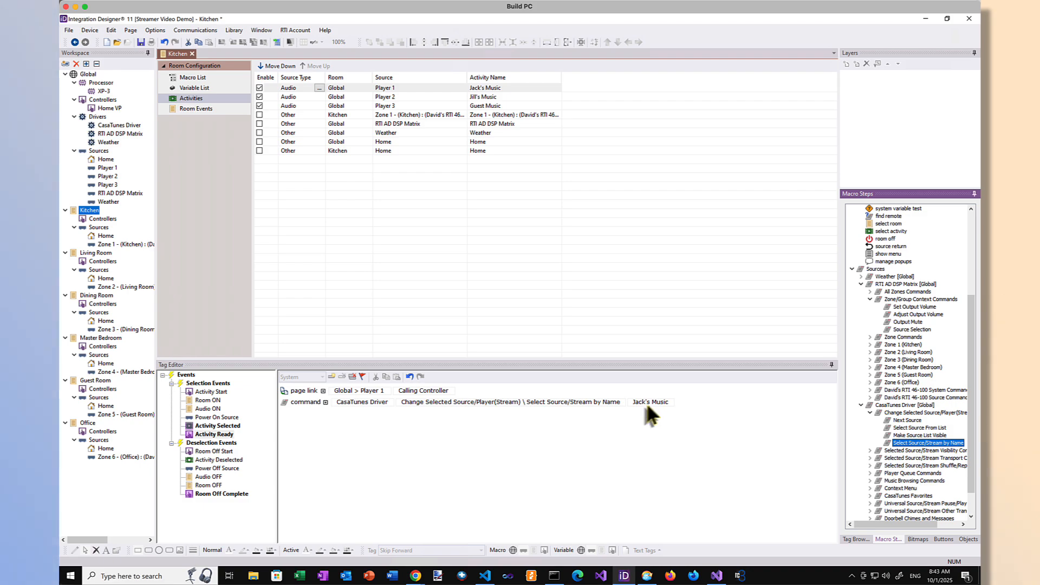
pyautogui.click(869, 458)
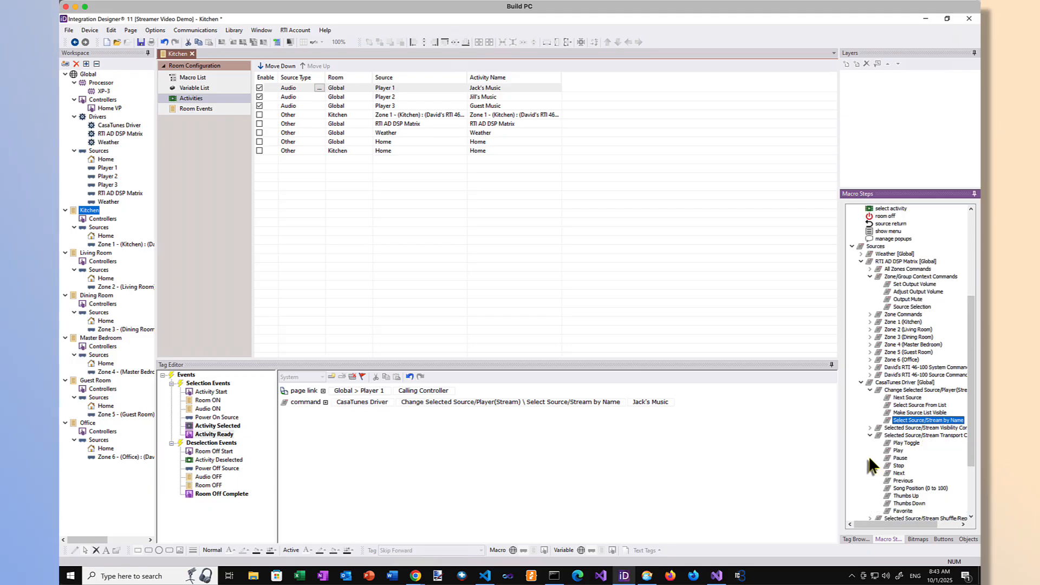
pyautogui.doubleClick(896, 452)
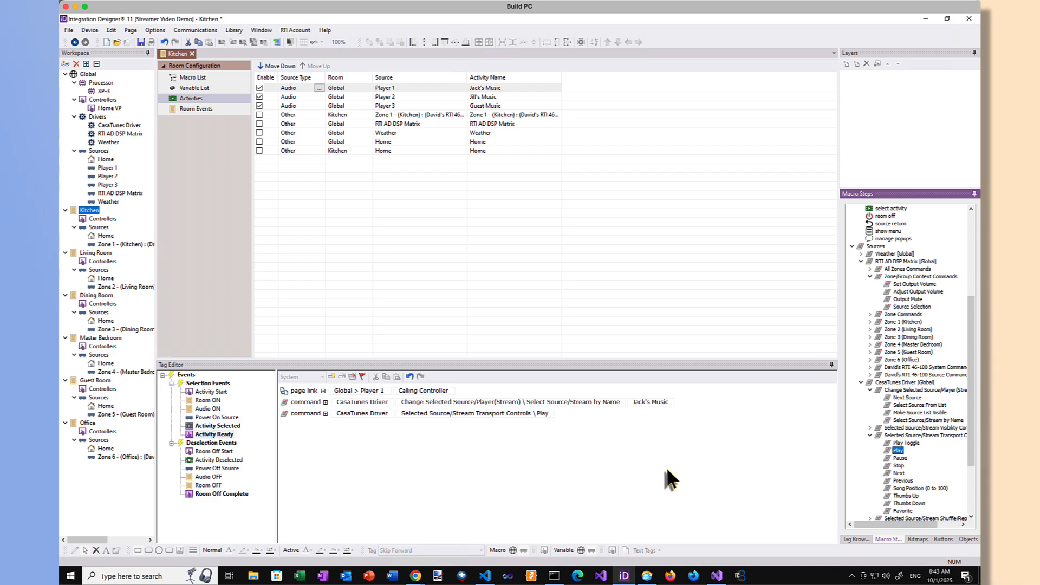
# Step: Add a Zone/Group Context Source Selection command set to Off for Zone 1 (Kitchen) to the Audio OFF macro
pyautogui.click(211, 478)
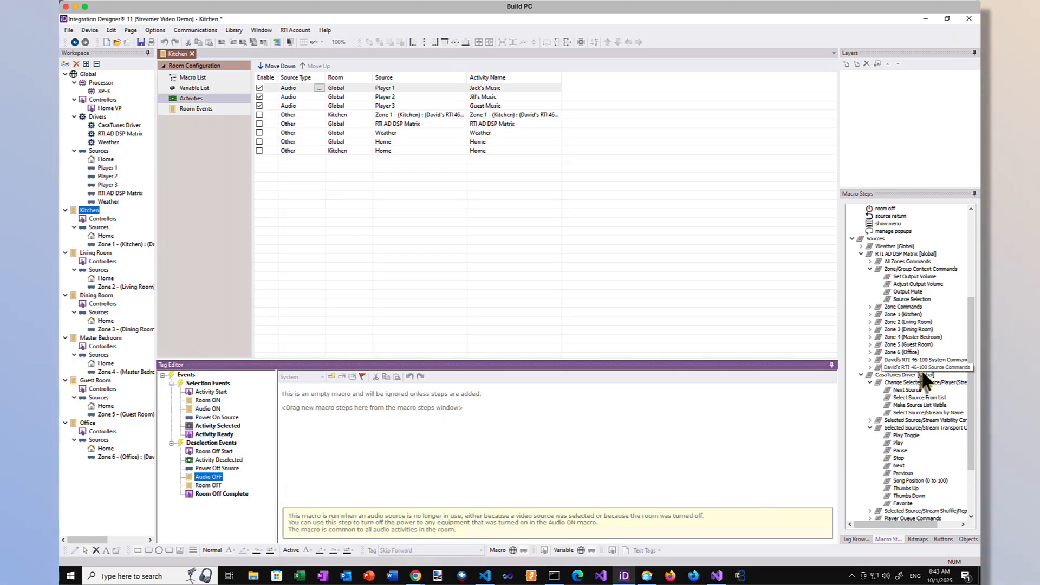
pyautogui.click(912, 303)
pyautogui.doubleClick(912, 301)
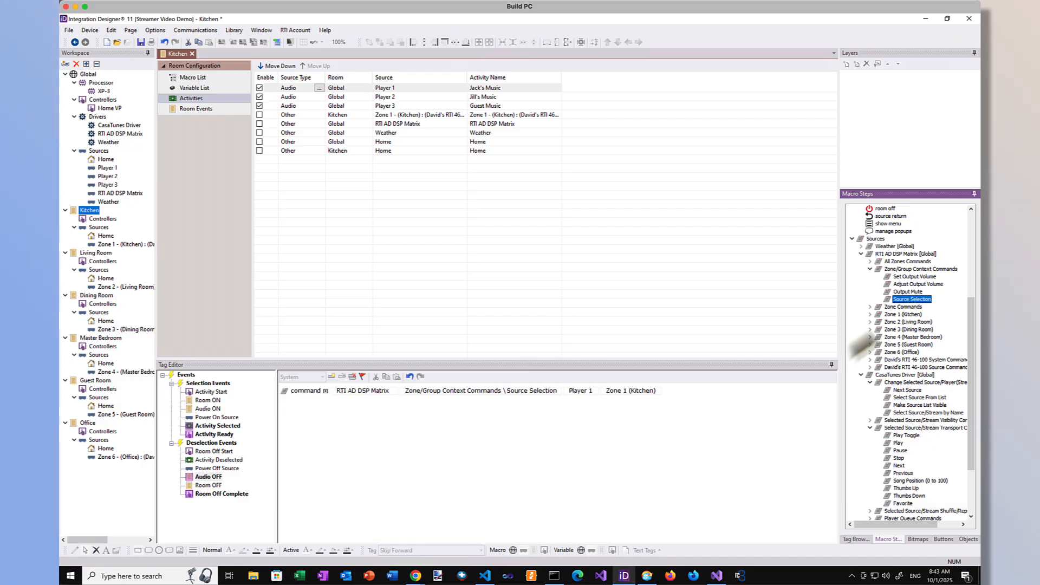
pyautogui.click(588, 392)
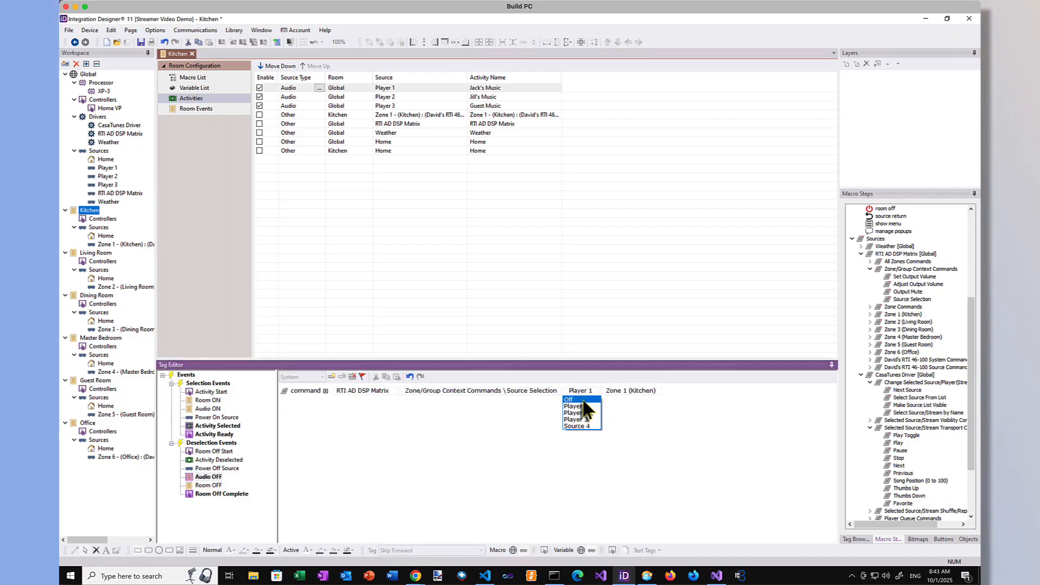
pyautogui.click(584, 400)
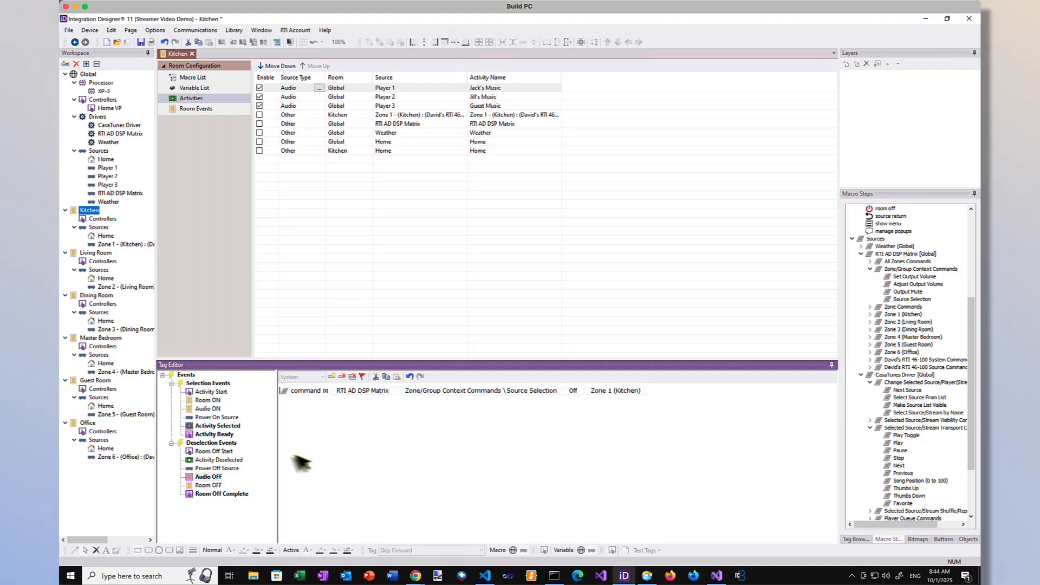
pyautogui.click(219, 476)
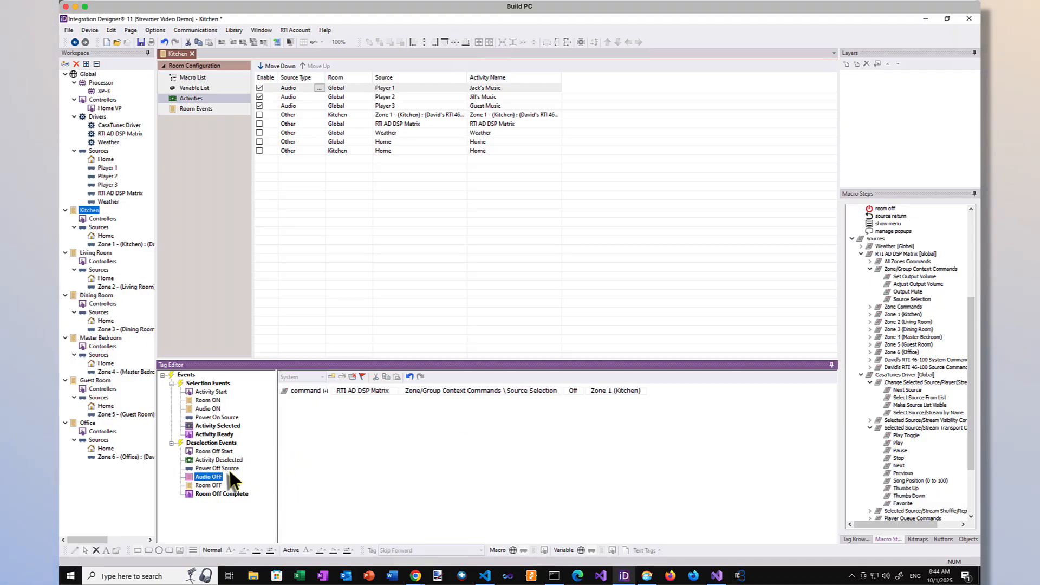
# Step: Fill Player 1's Power Off Source macro with CasaTunes commands that select the first resident's music stream by name and pause it
pyautogui.click(206, 468)
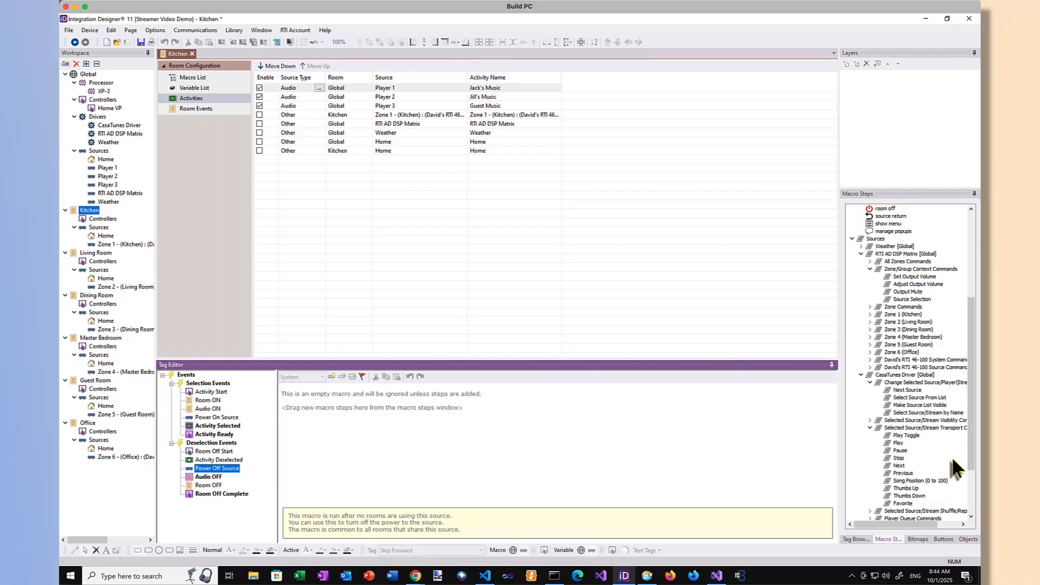
pyautogui.doubleClick(915, 414)
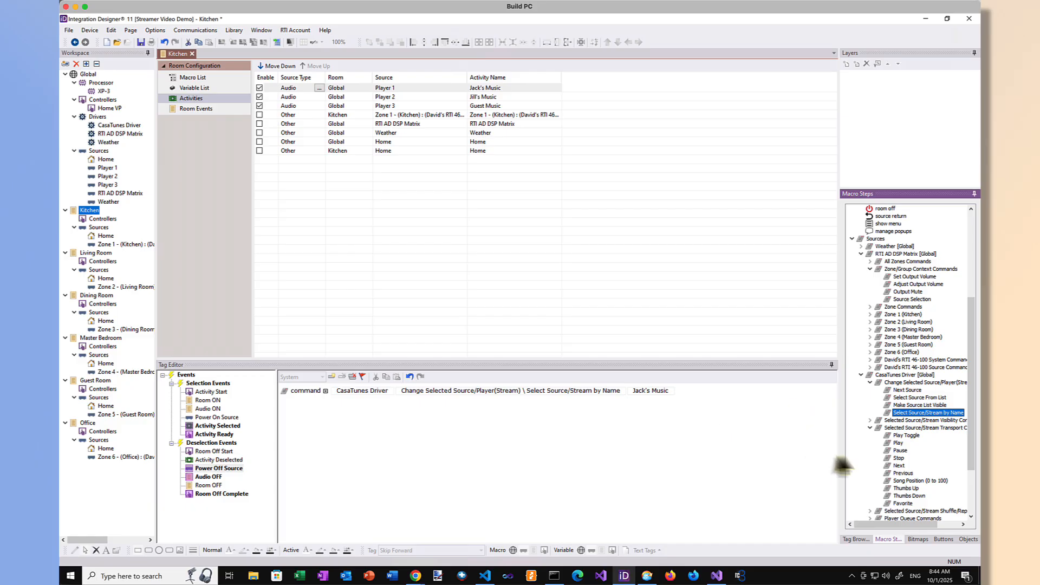
pyautogui.doubleClick(899, 452)
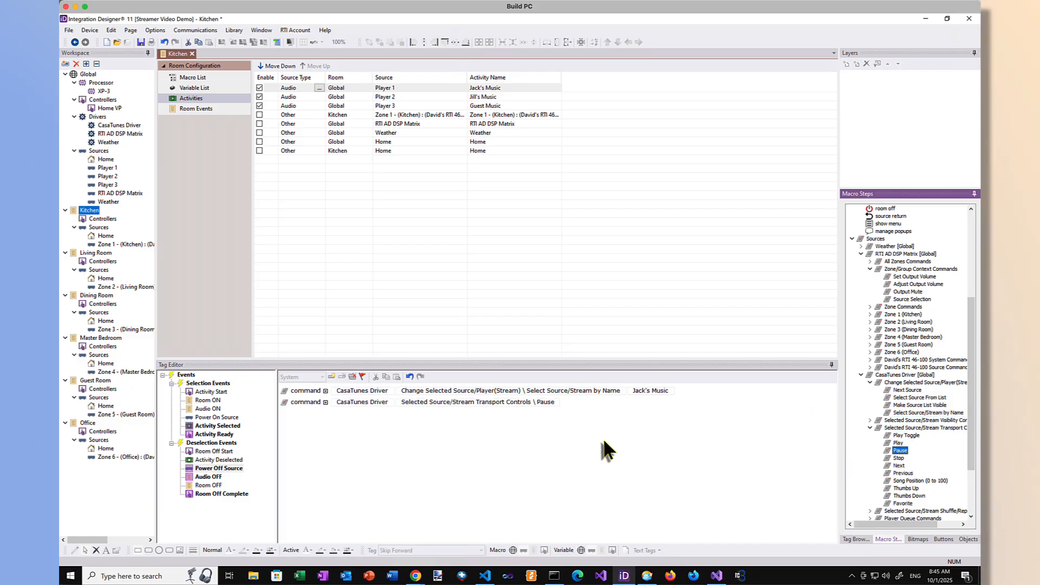
# Step: Add a Source Selection command set to Player 2 for Zone 1 (Kitchen) to the Player 2 activity's Activity Selected macro
pyautogui.click(402, 96)
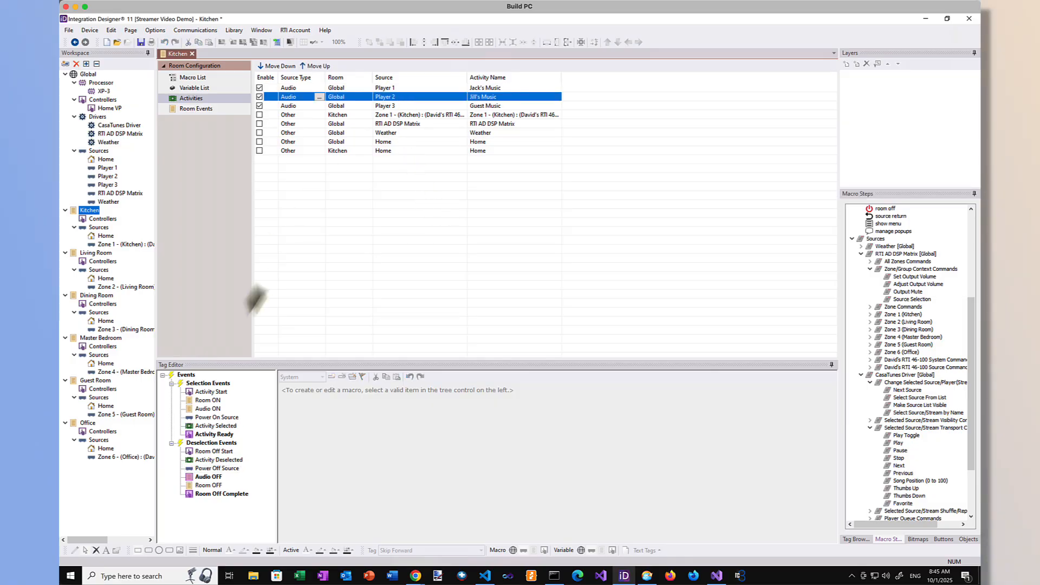
pyautogui.click(217, 426)
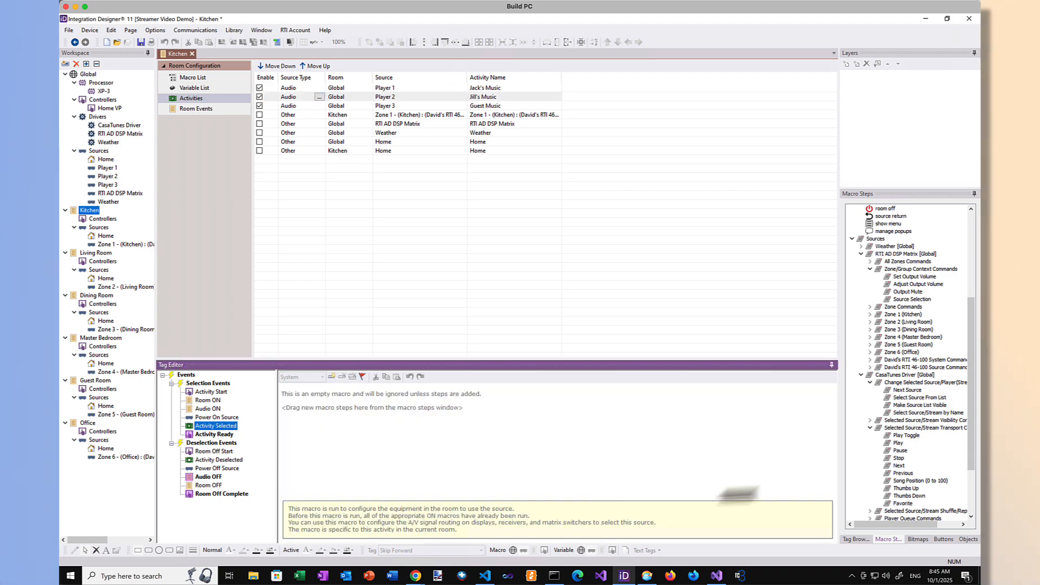
pyautogui.doubleClick(902, 300)
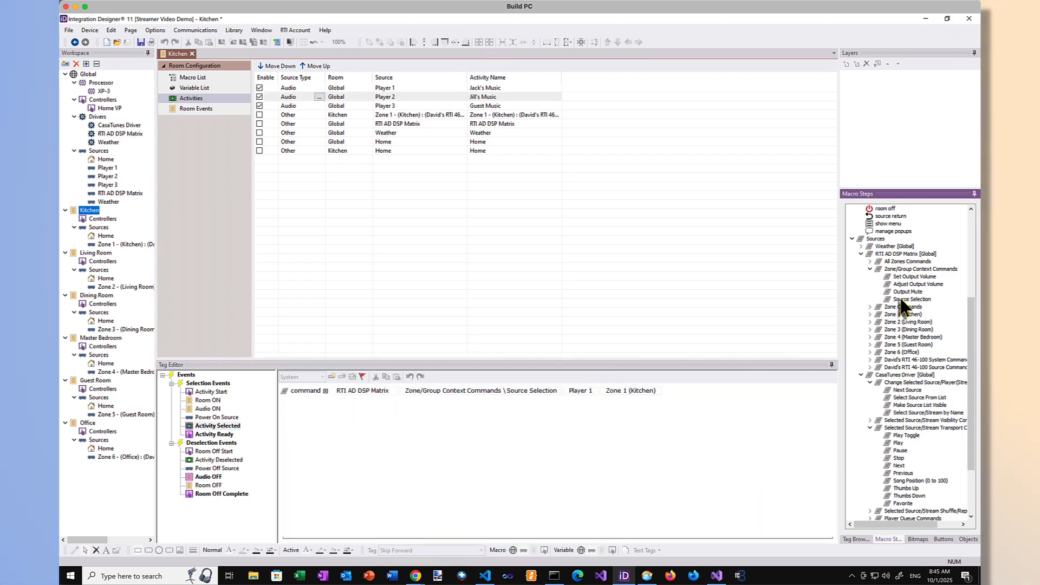
pyautogui.click(578, 391)
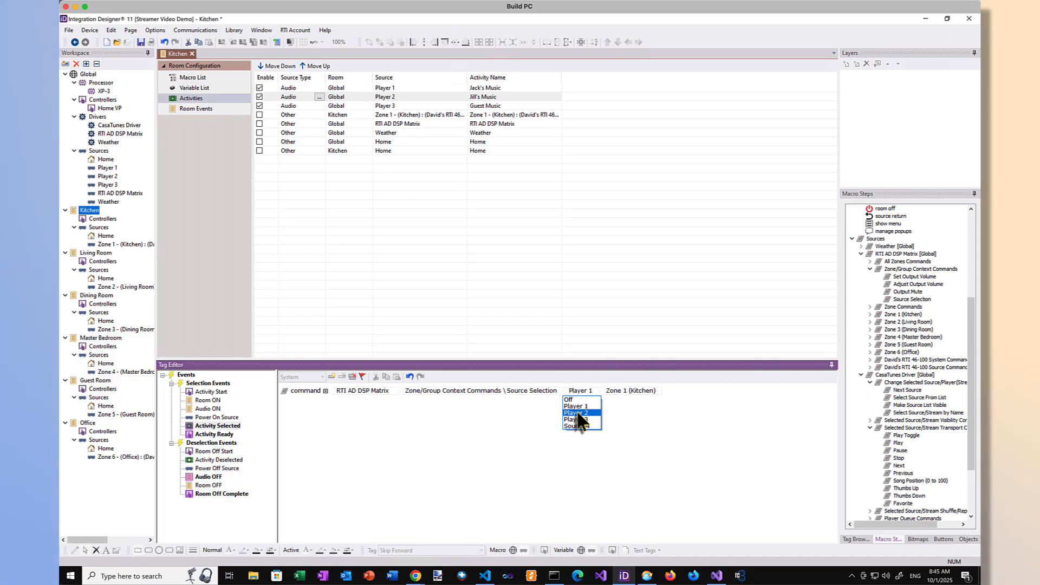
pyautogui.click(575, 413)
# Step: Extend Player 2's Activity Ready macro with CasaTunes commands that select the second resident's music stream by name and play it
pyautogui.click(214, 434)
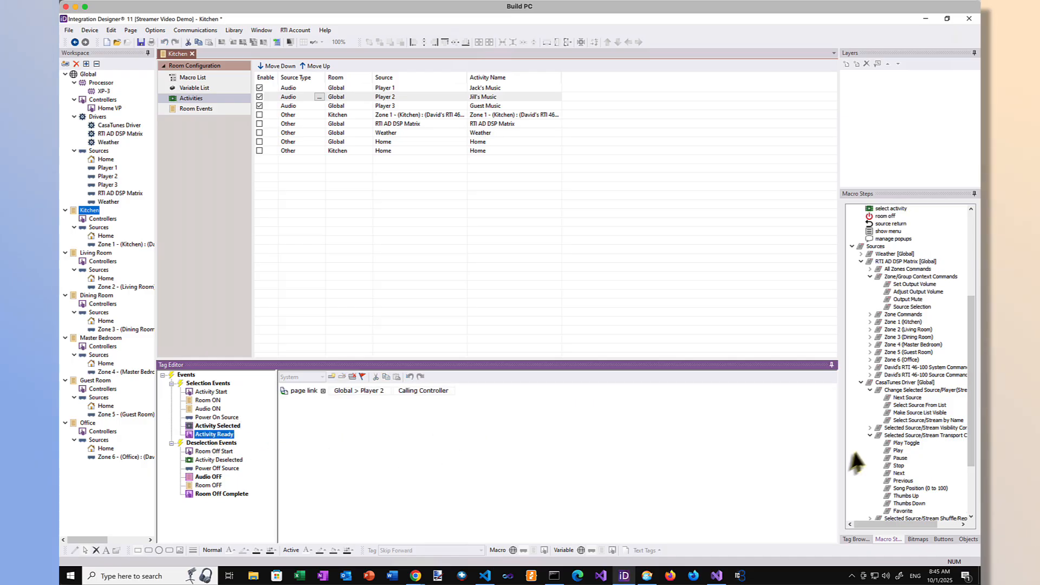
pyautogui.click(912, 421)
pyautogui.doubleClick(912, 421)
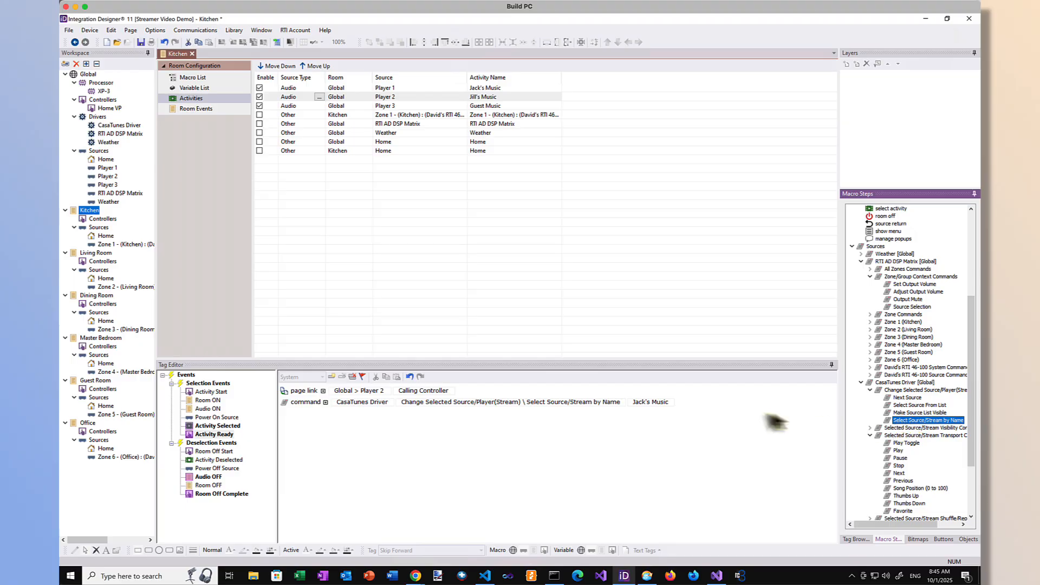
pyautogui.click(653, 402)
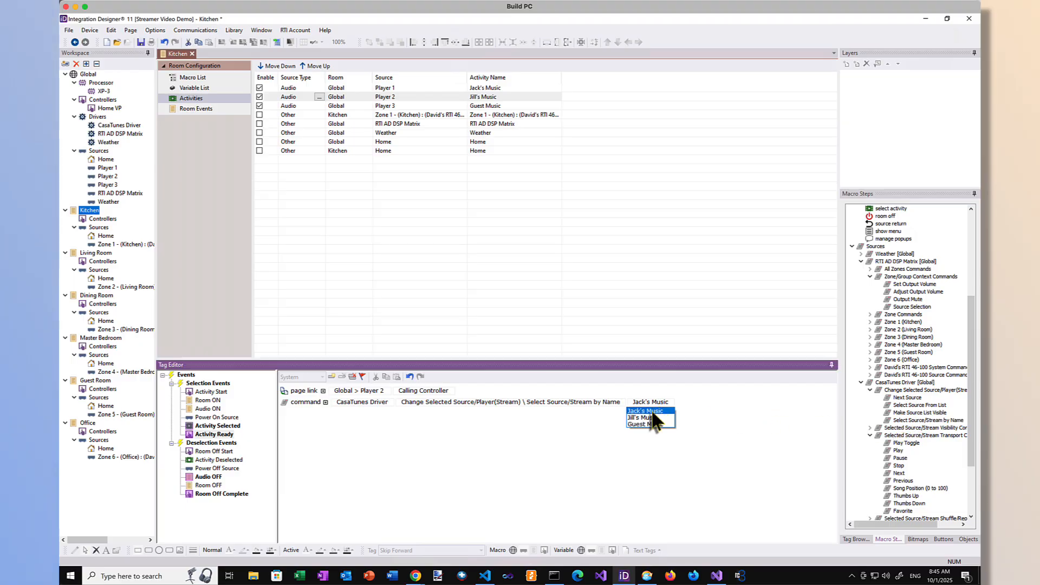
pyautogui.click(656, 418)
pyautogui.doubleClick(898, 451)
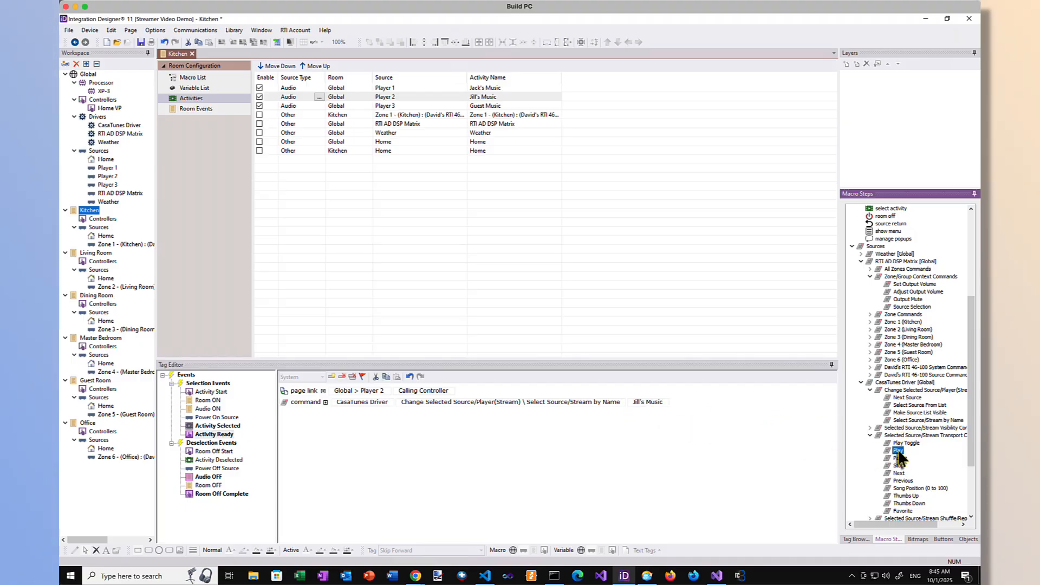
# Step: Fill Player 2's Power Off Source macro with CasaTunes commands that select the second resident's music stream by name and pause it
pyautogui.click(204, 478)
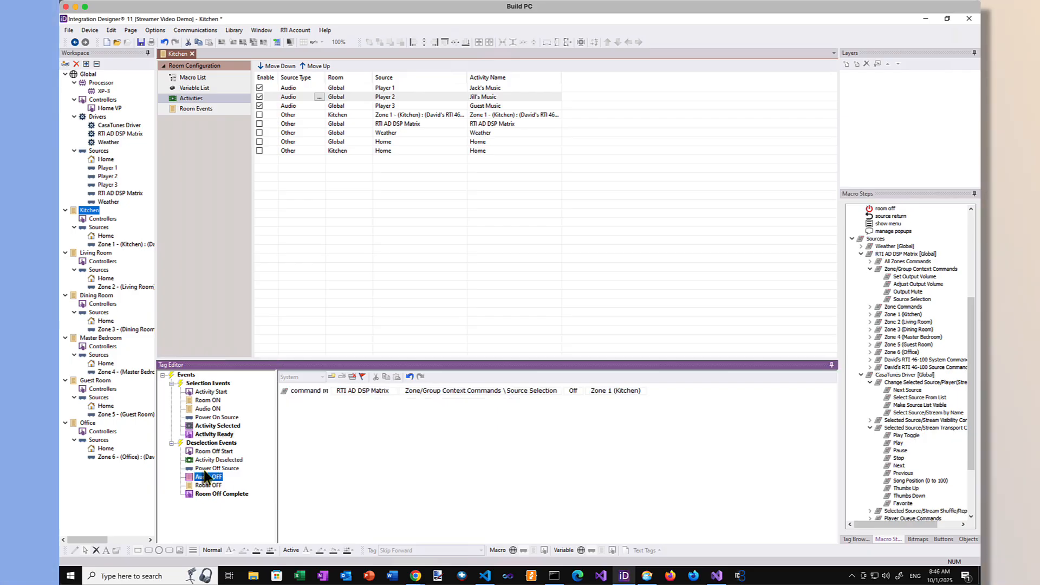
pyautogui.click(209, 469)
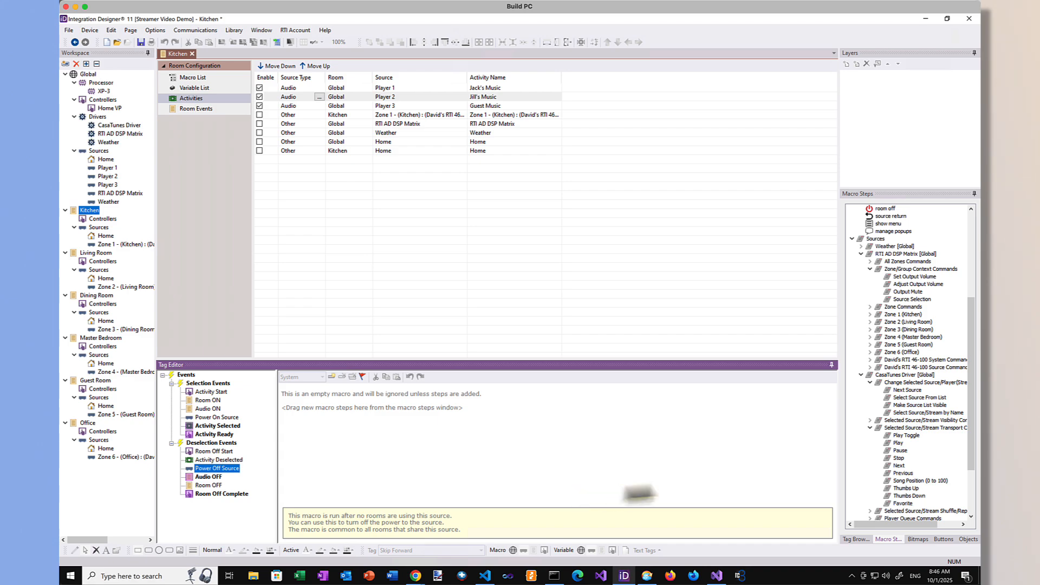
pyautogui.doubleClick(920, 413)
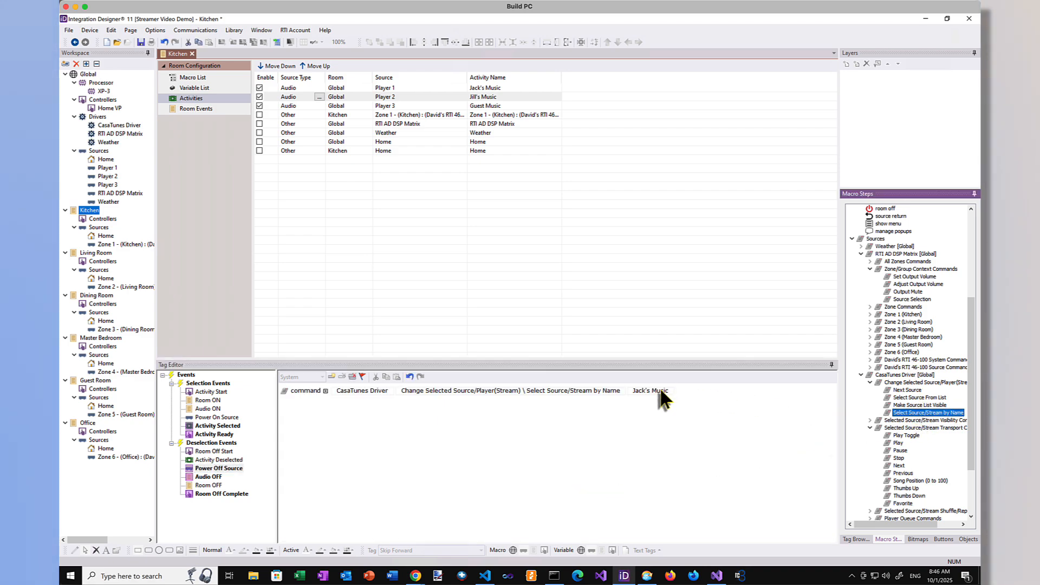
pyautogui.click(661, 390)
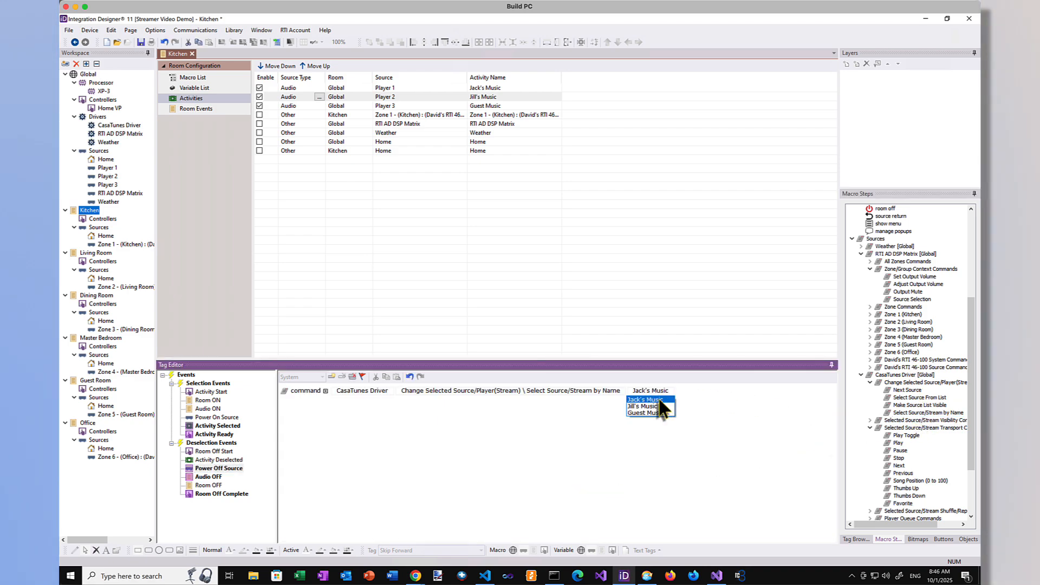
pyautogui.click(900, 451)
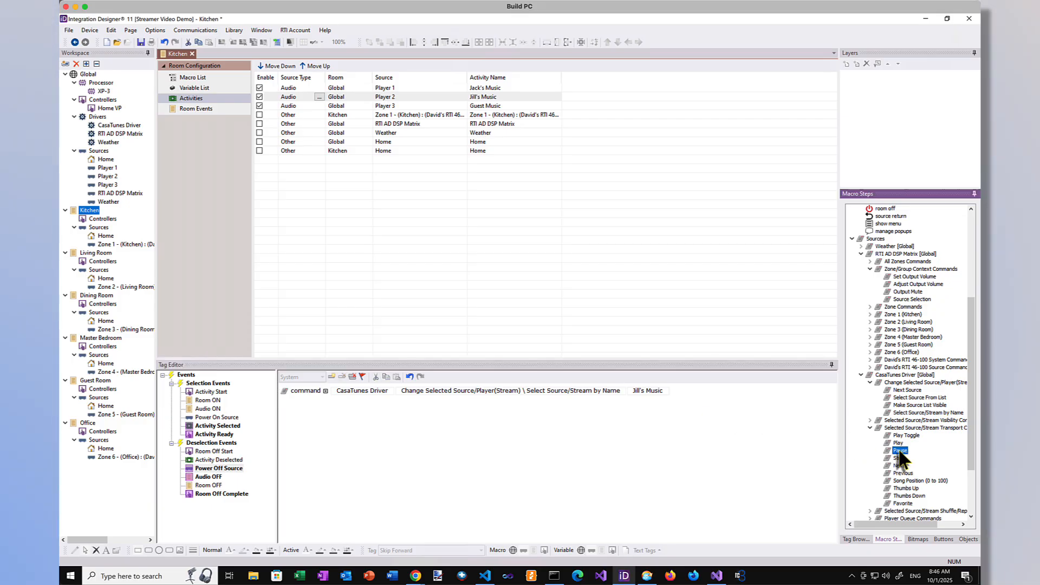
pyautogui.doubleClick(900, 451)
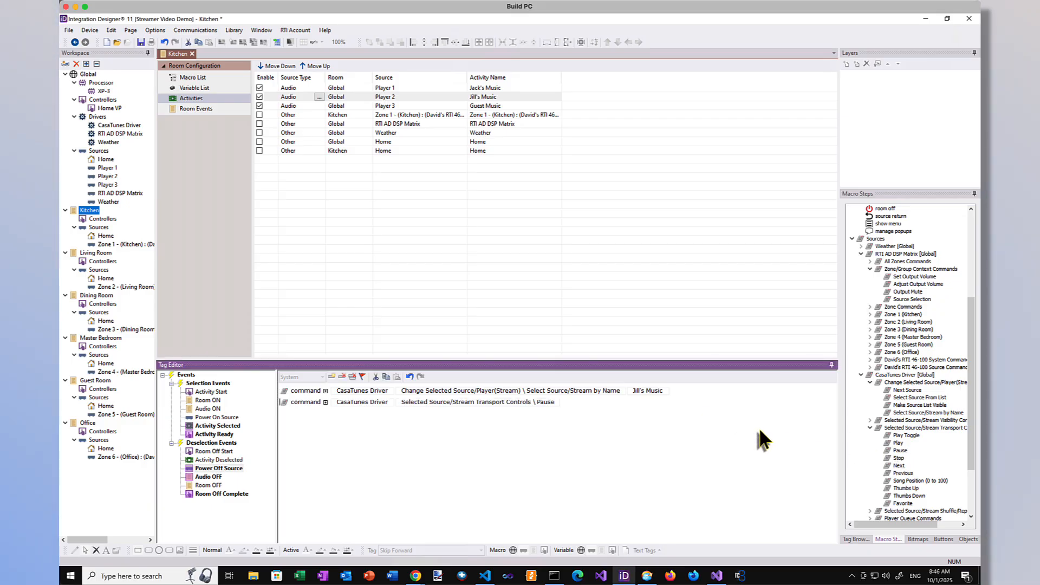
# Step: Add a Source Selection command set to Player 3 for Zone 1 (Kitchen) to the Player 3 activity's Activity Selected macro
pyautogui.click(393, 107)
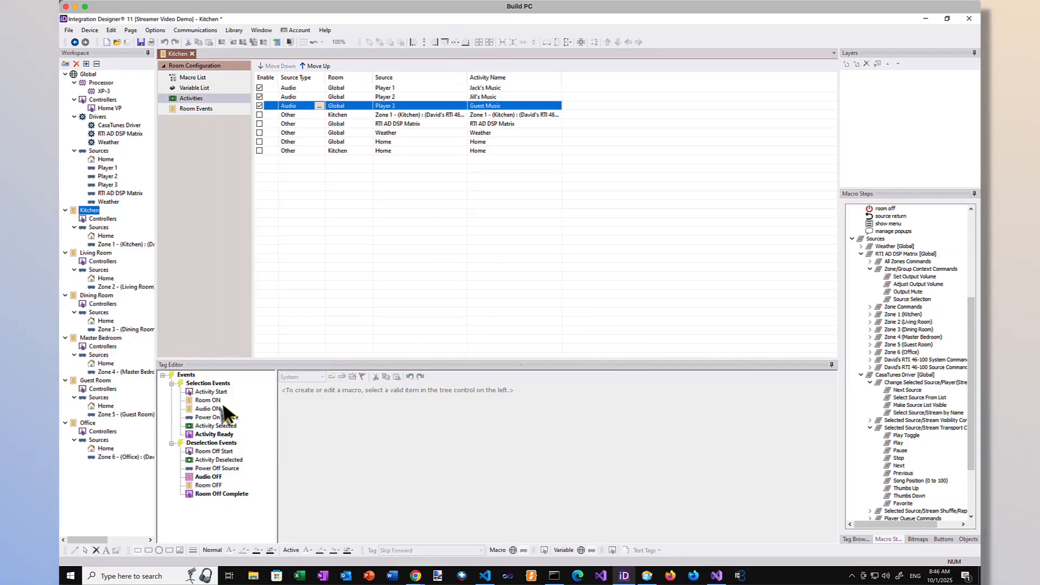
pyautogui.click(215, 426)
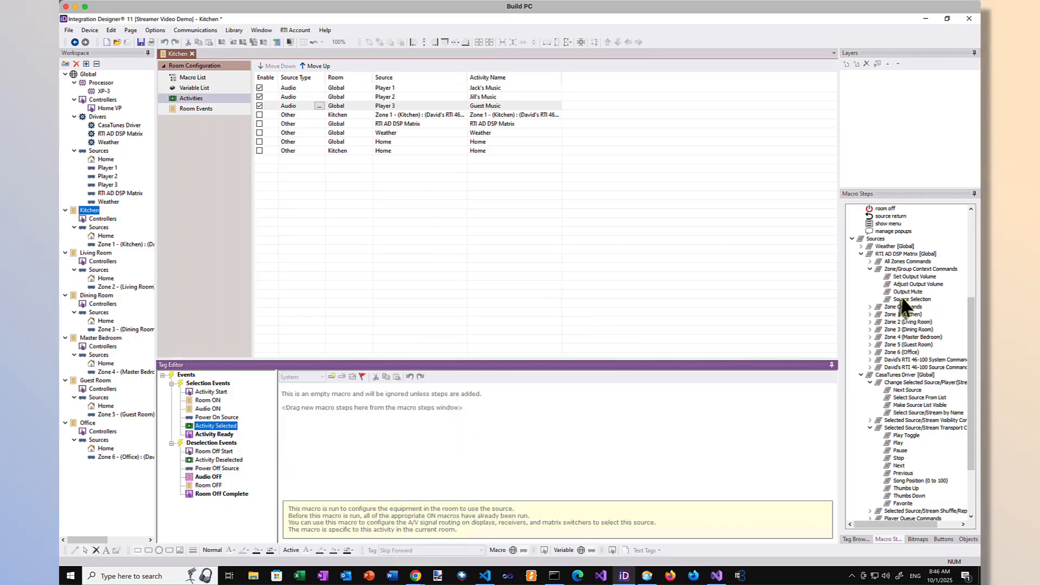
pyautogui.moveTo(903, 300); pyautogui.dragTo(412, 398)
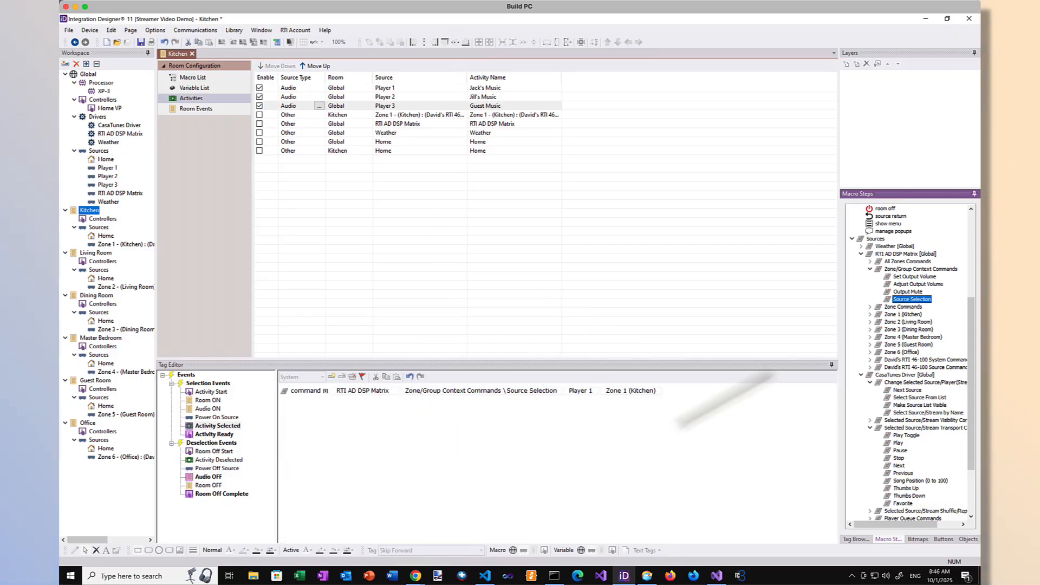
pyautogui.click(577, 390)
pyautogui.click(576, 420)
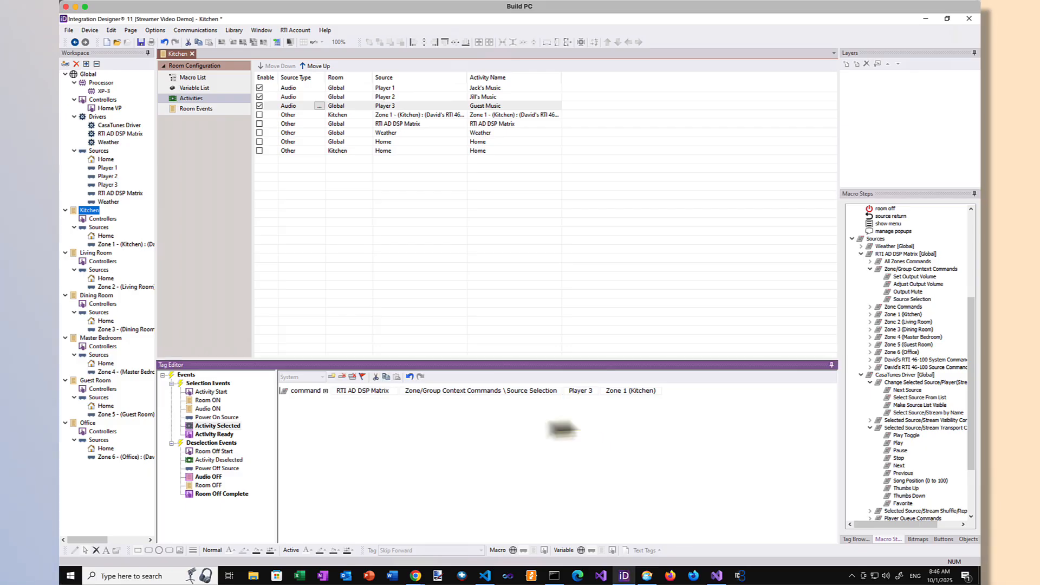
# Step: Extend Player 3's Activity Ready macro with CasaTunes commands that select the Guest Music stream by name and play it
pyautogui.click(217, 435)
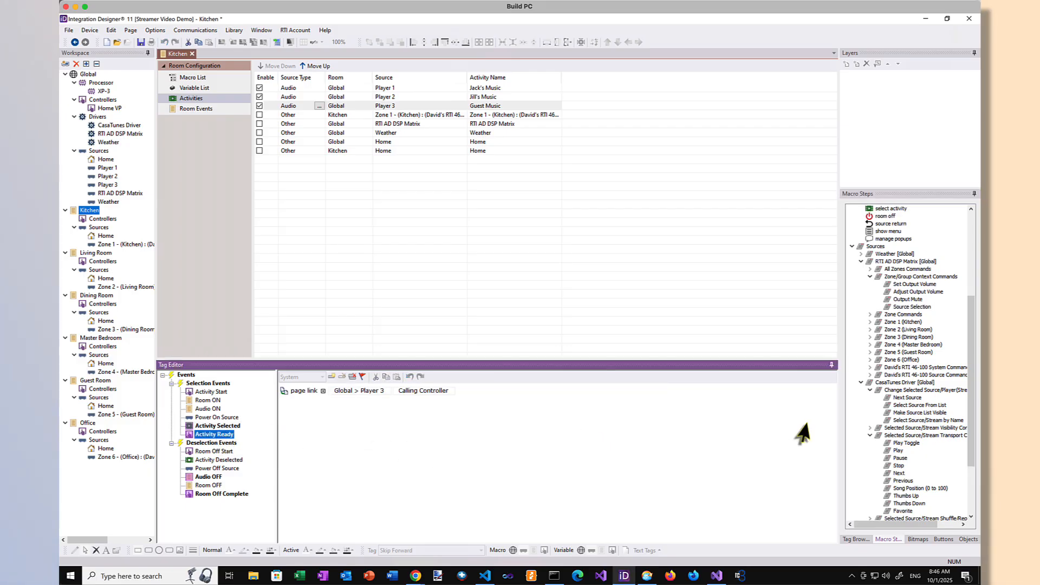
pyautogui.moveTo(929, 420); pyautogui.dragTo(808, 428)
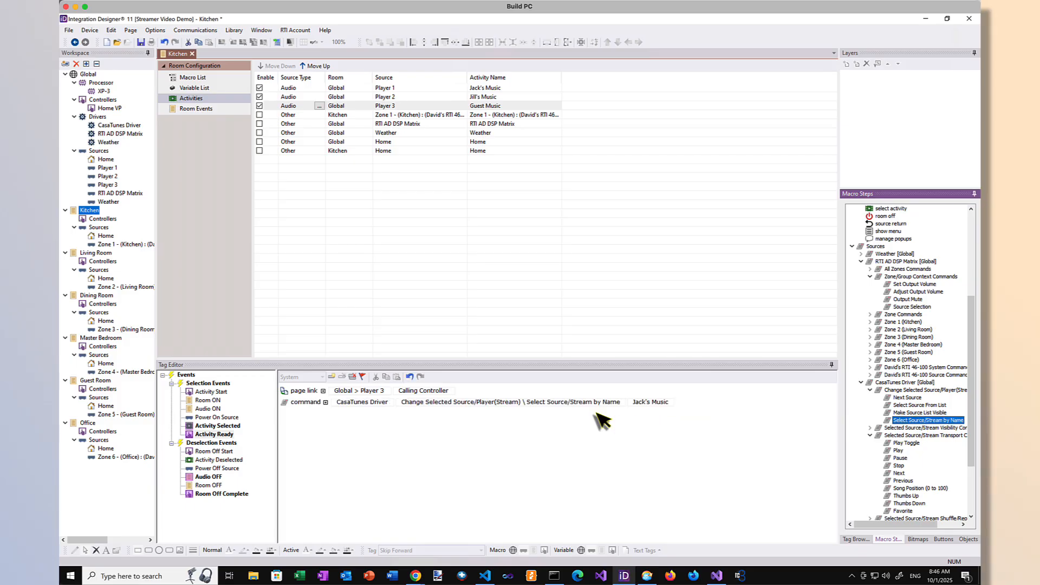
pyautogui.click(655, 402)
pyautogui.click(653, 426)
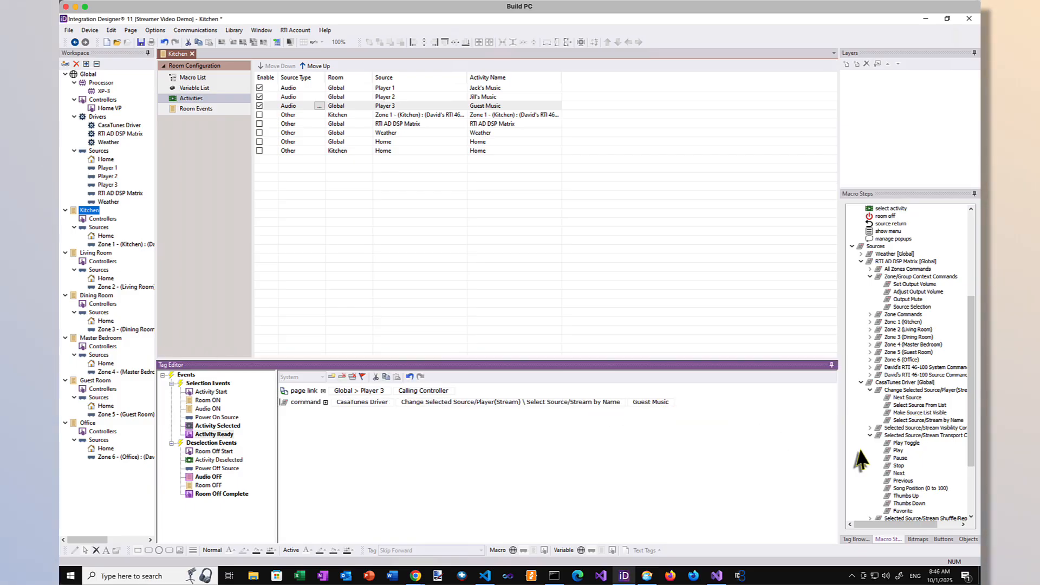
pyautogui.moveTo(889, 453); pyautogui.dragTo(360, 444)
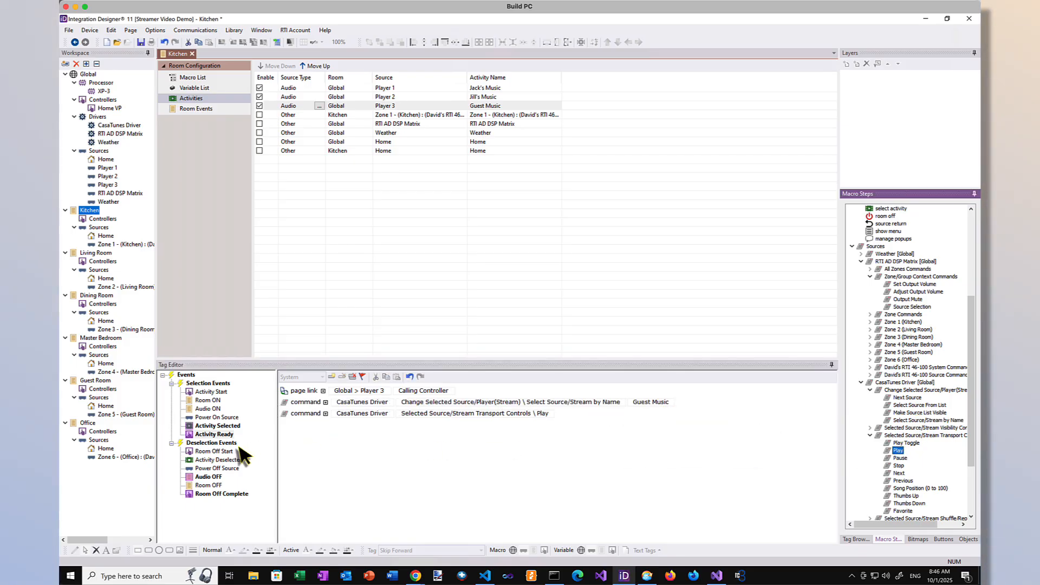
# Step: Fill Player 3's Power Off Source macro with only CasaTunes commands that select Guest Music by name and pause it, removing the stray Source Selection command
pyautogui.click(216, 468)
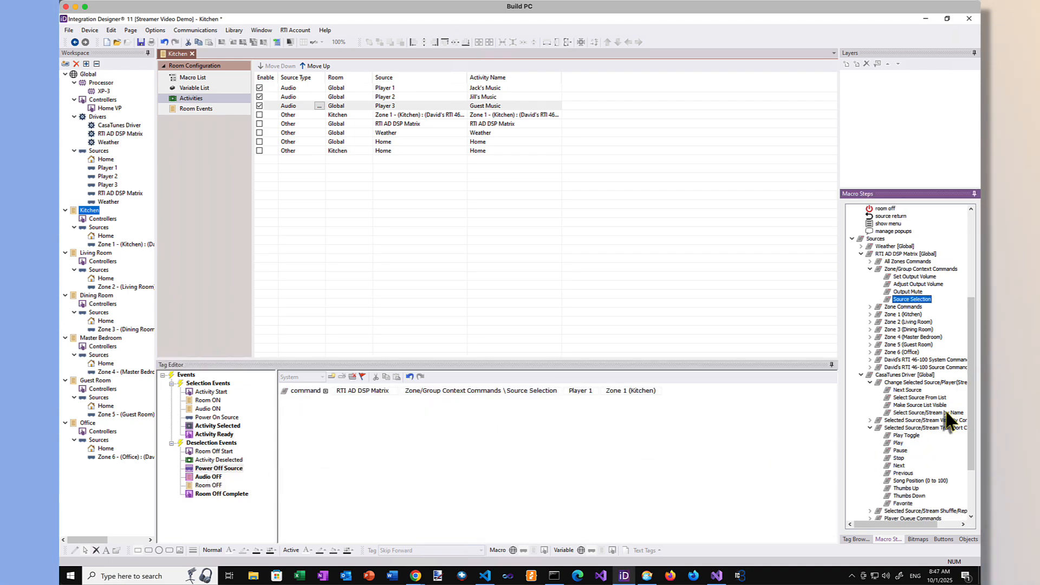
pyautogui.doubleClick(946, 413)
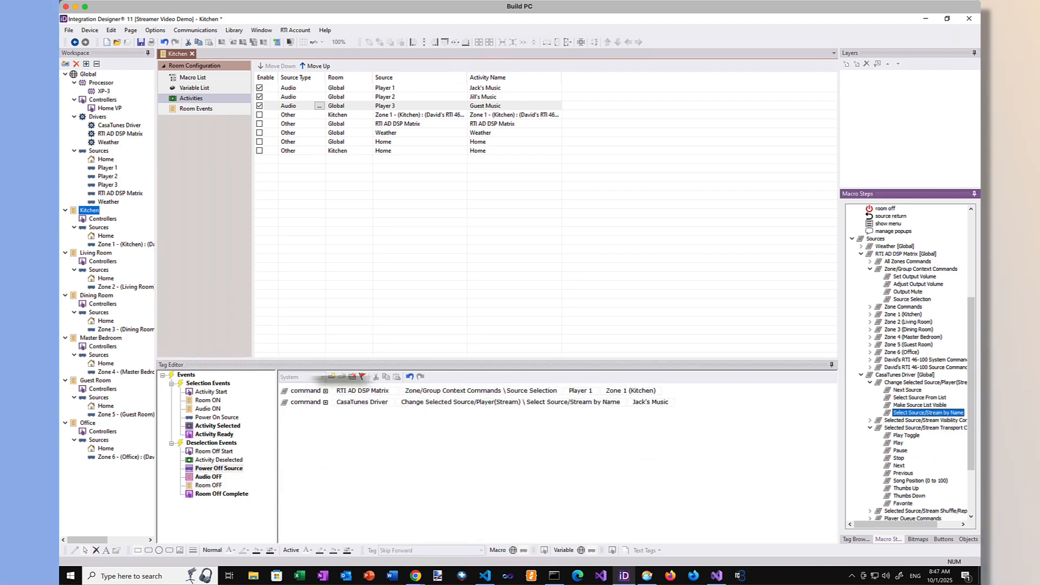
pyautogui.click(320, 398)
pyautogui.click(342, 376)
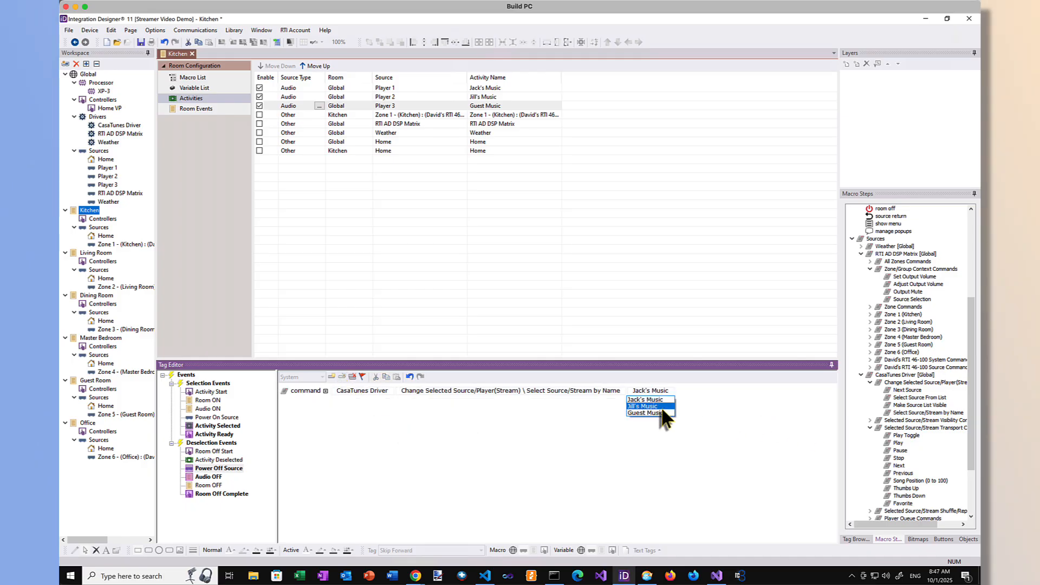
pyautogui.click(662, 413)
pyautogui.doubleClick(901, 451)
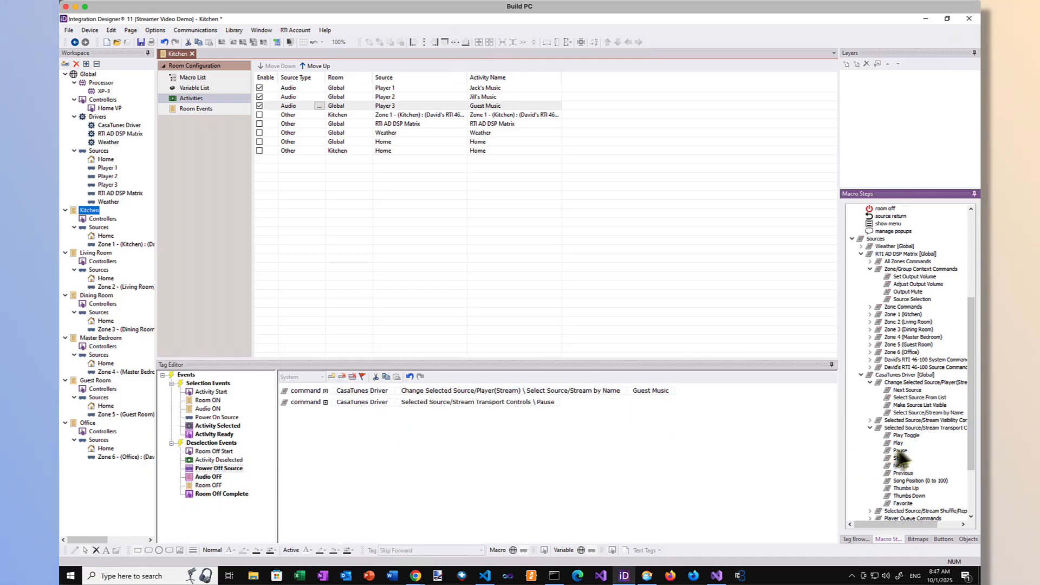
pyautogui.click(715, 432)
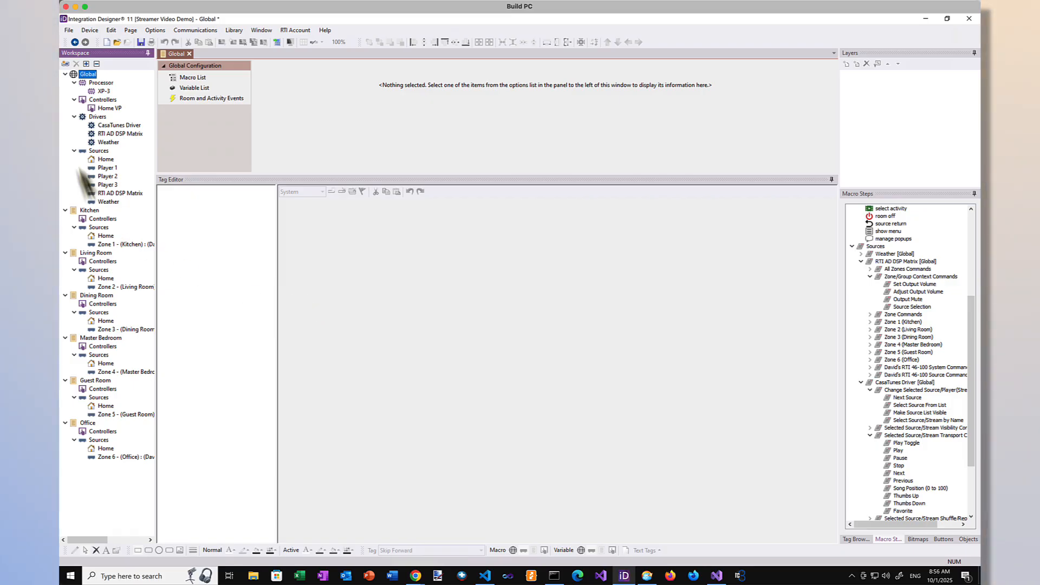
# Step: Review the global Room and Activity Events, checking the Audio OFF macro of each room from Kitchen to Office
pyautogui.moveTo(88, 77)
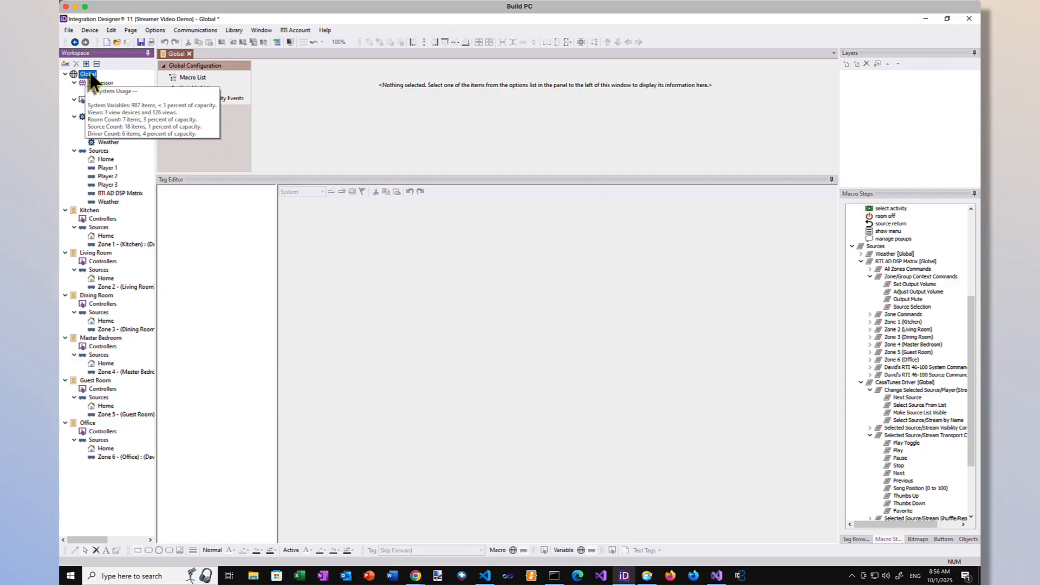
pyautogui.click(231, 99)
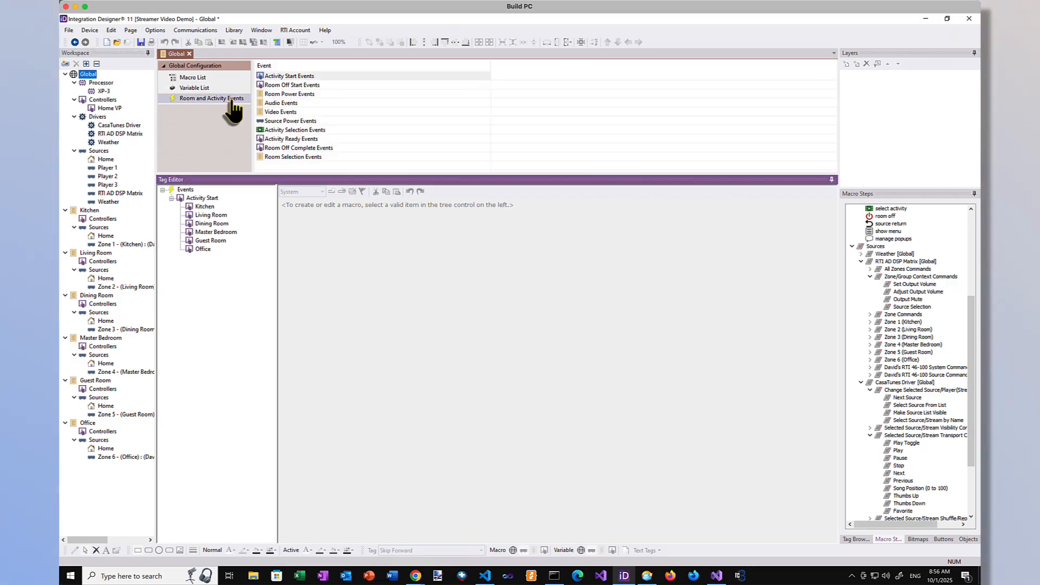
pyautogui.click(272, 92)
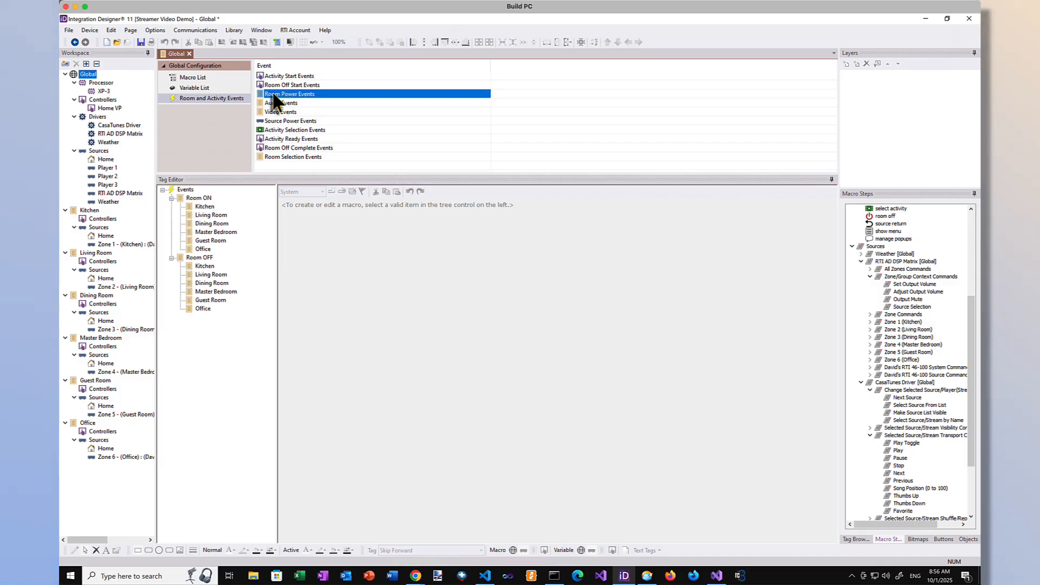
pyautogui.click(273, 103)
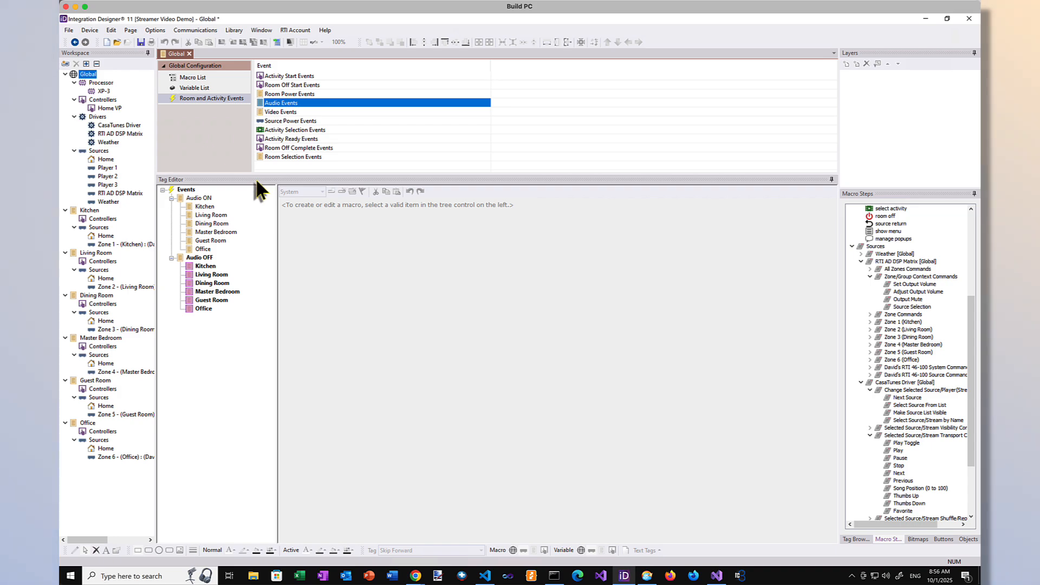
pyautogui.click(205, 268)
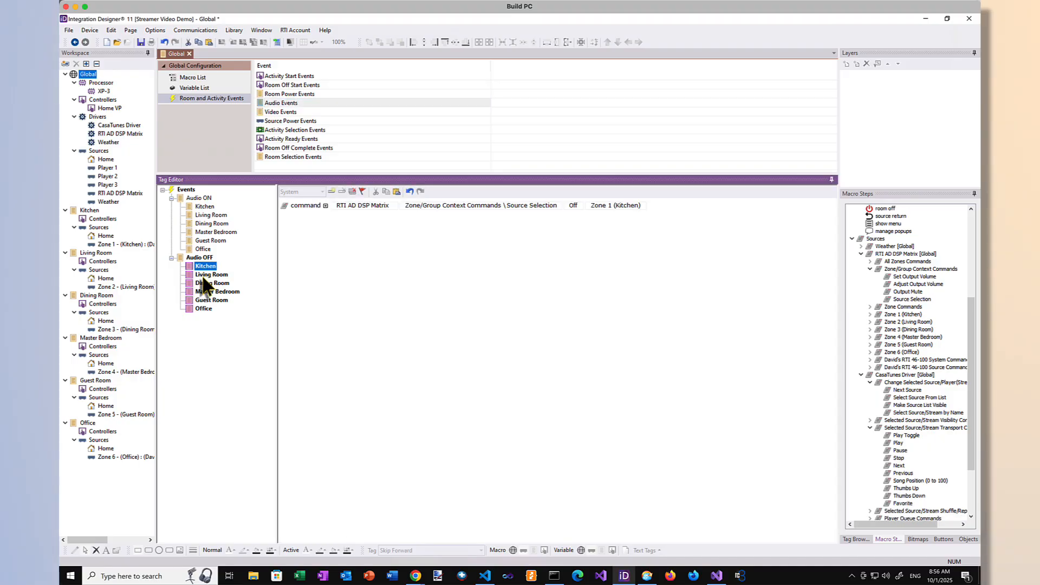
pyautogui.click(206, 277)
pyautogui.click(204, 284)
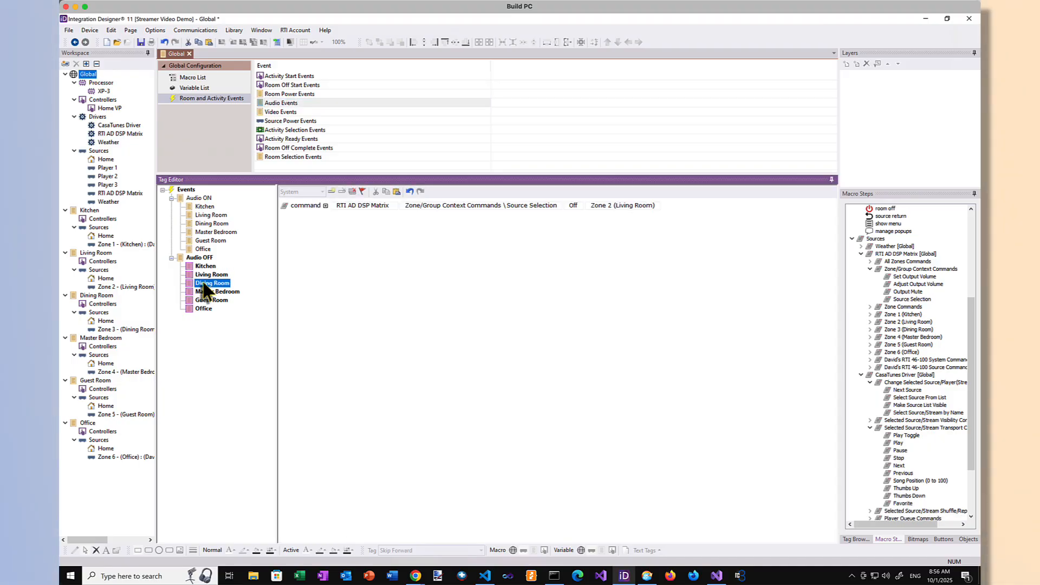
pyautogui.click(205, 294)
pyautogui.click(204, 300)
pyautogui.click(203, 309)
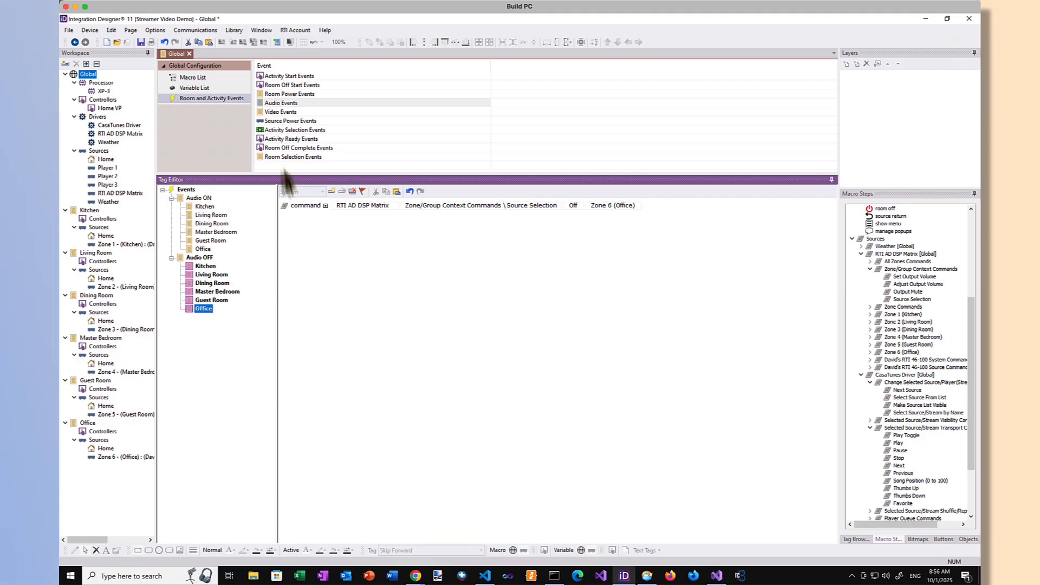
# Step: Check the global Source Power Events, inspecting the Power Off Source macros of Players 1, 2 and 3
pyautogui.click(282, 122)
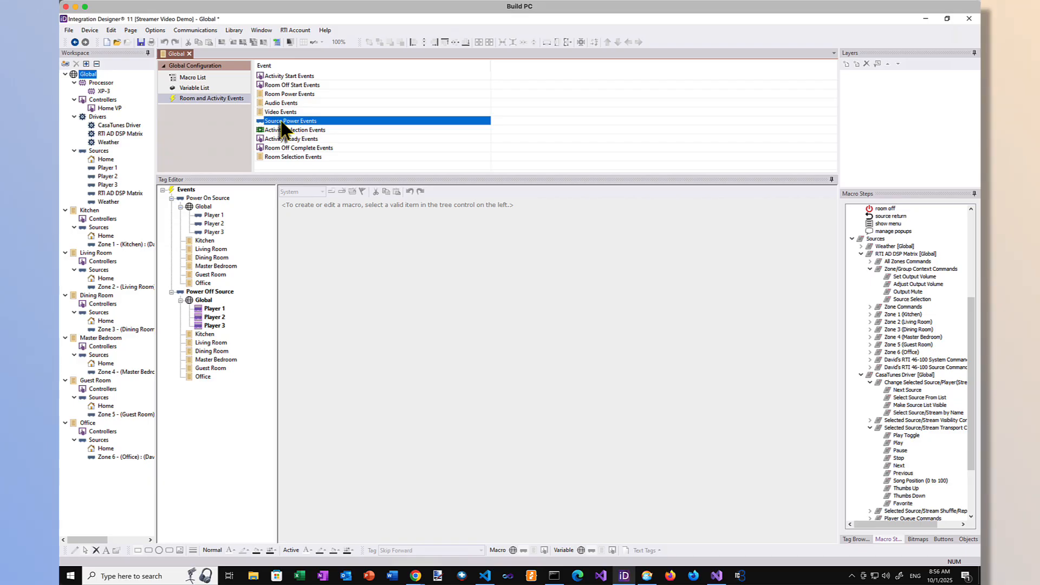
pyautogui.click(214, 311)
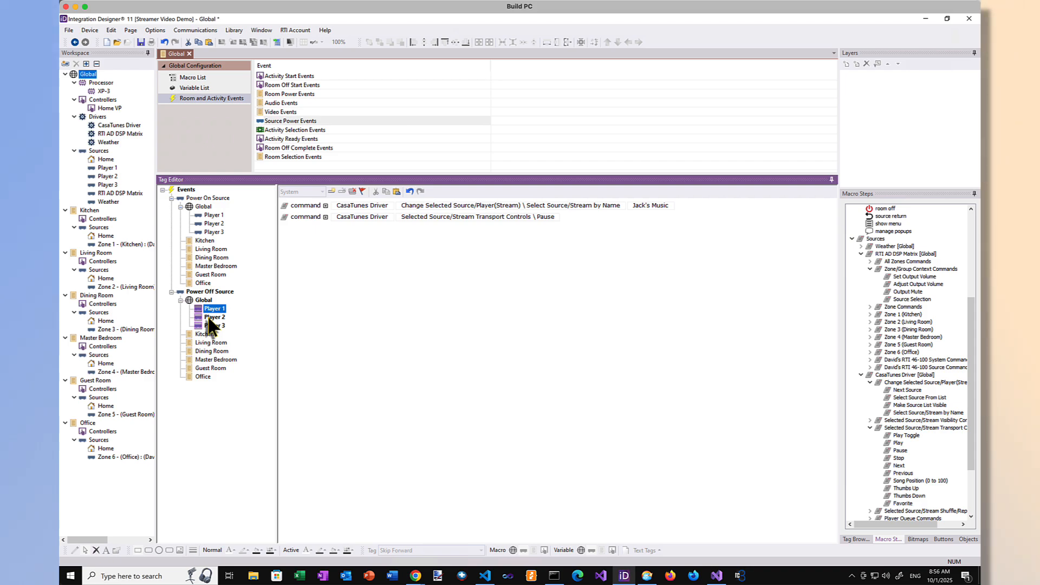
pyautogui.click(211, 318)
pyautogui.click(213, 326)
# Step: Check the global Activity Selection Events, inspecting the Activity Selected macros of all three players for the Kitchen and the Office
pyautogui.click(274, 131)
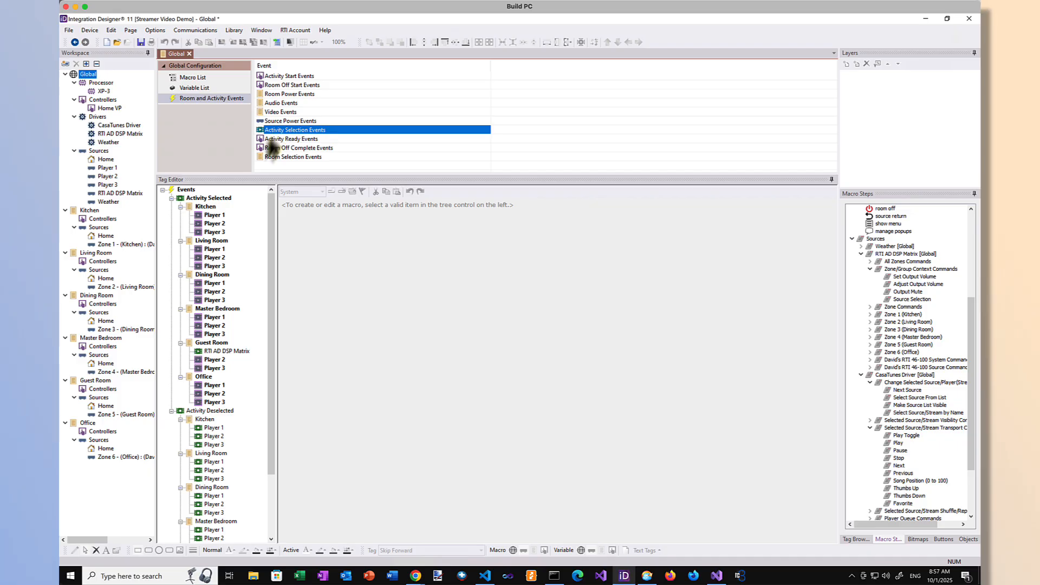
pyautogui.click(216, 216)
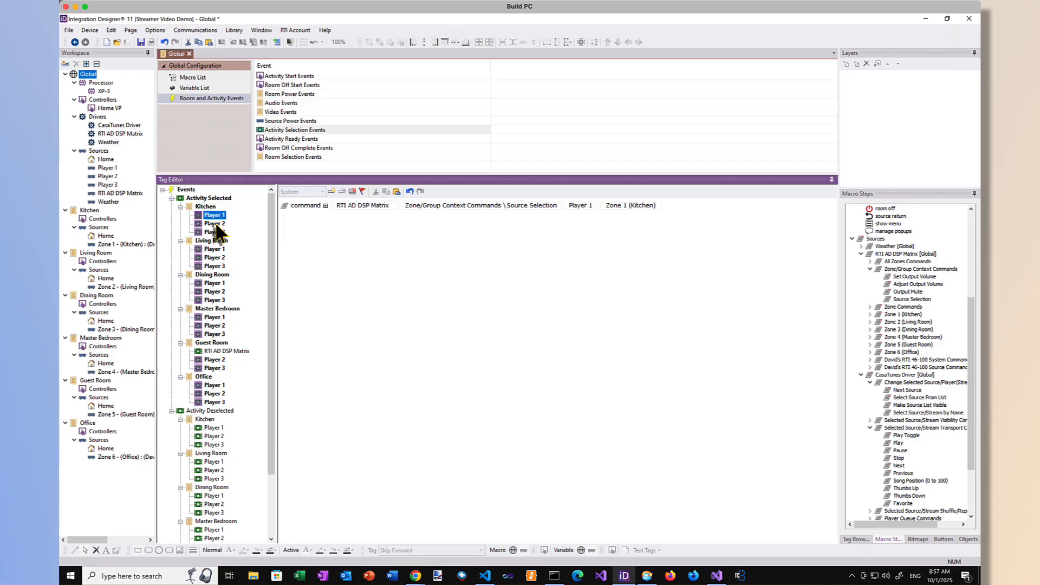
pyautogui.click(215, 224)
pyautogui.click(215, 233)
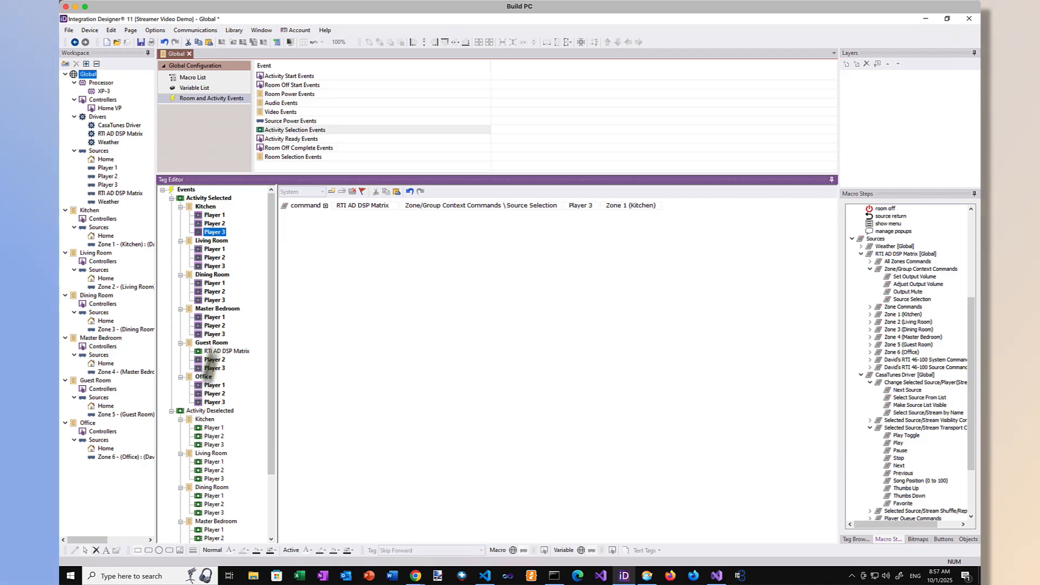
pyautogui.click(215, 385)
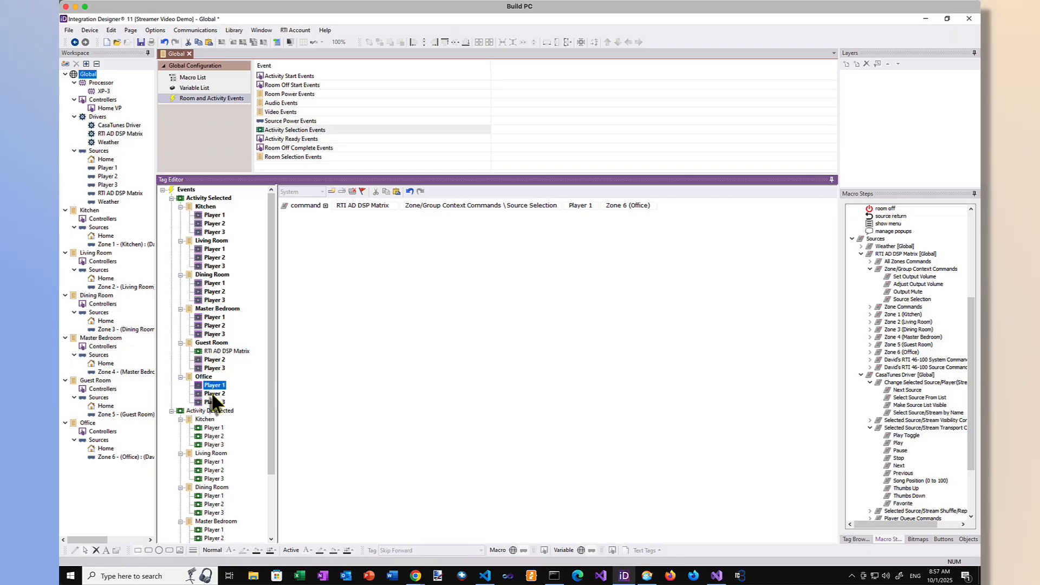
pyautogui.click(213, 394)
pyautogui.click(212, 402)
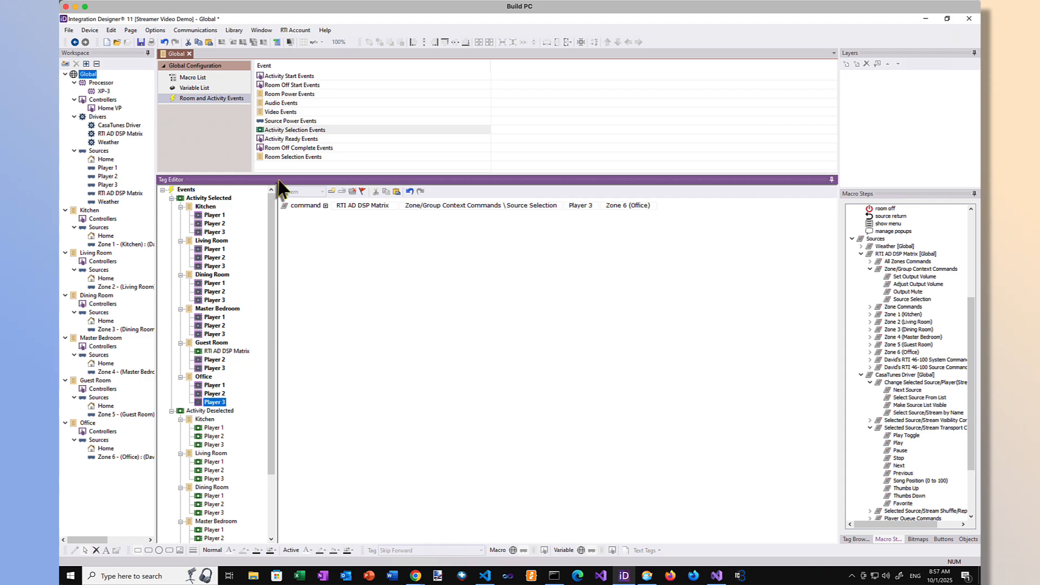
# Step: Check the global Activity Ready Events, inspecting the macros of Players 1 to 3 in the Kitchen and Player 1 in other rooms
pyautogui.click(285, 140)
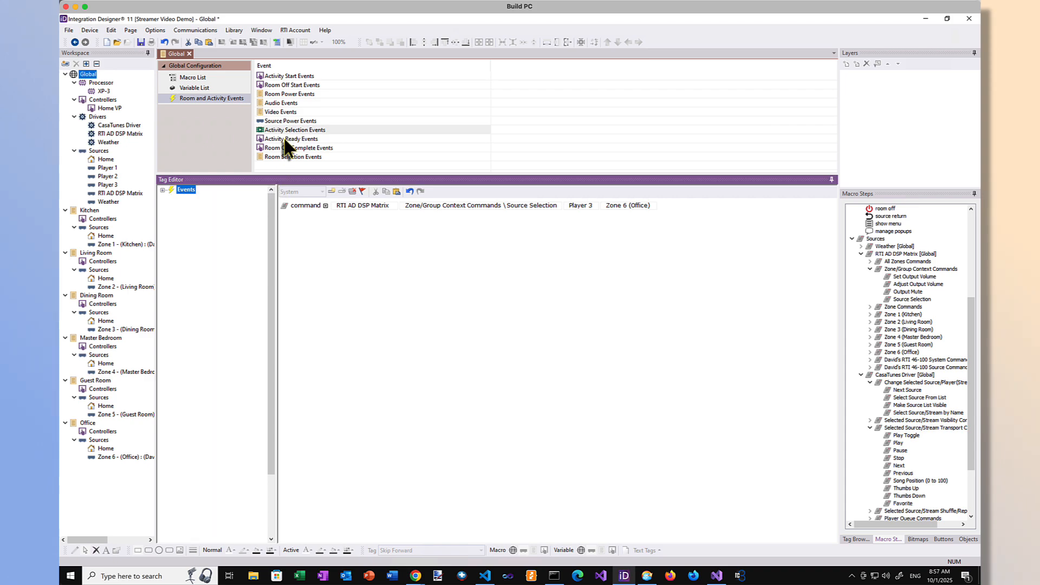
pyautogui.click(215, 217)
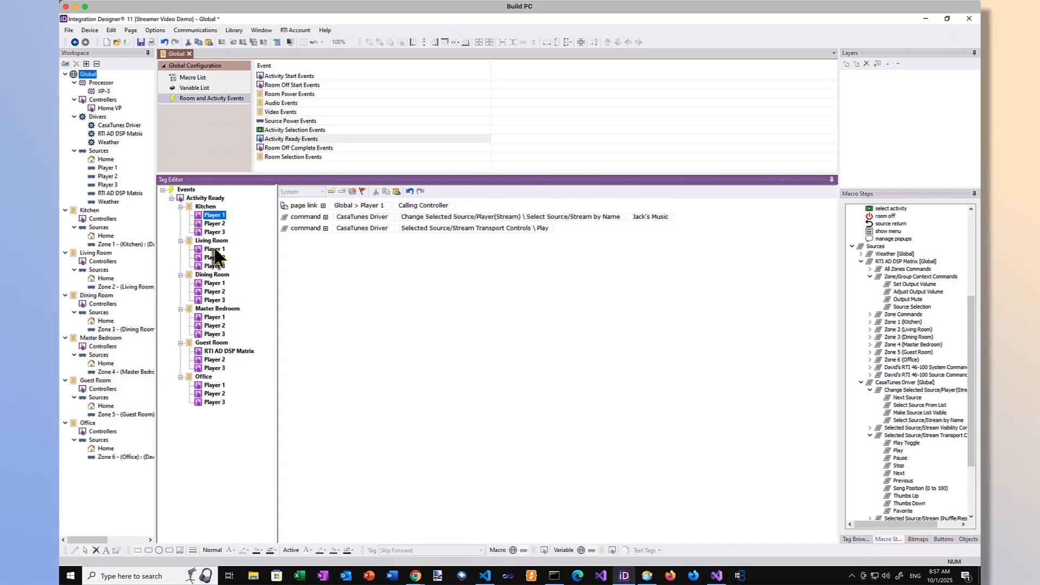
pyautogui.click(215, 250)
pyautogui.click(217, 285)
pyautogui.click(214, 216)
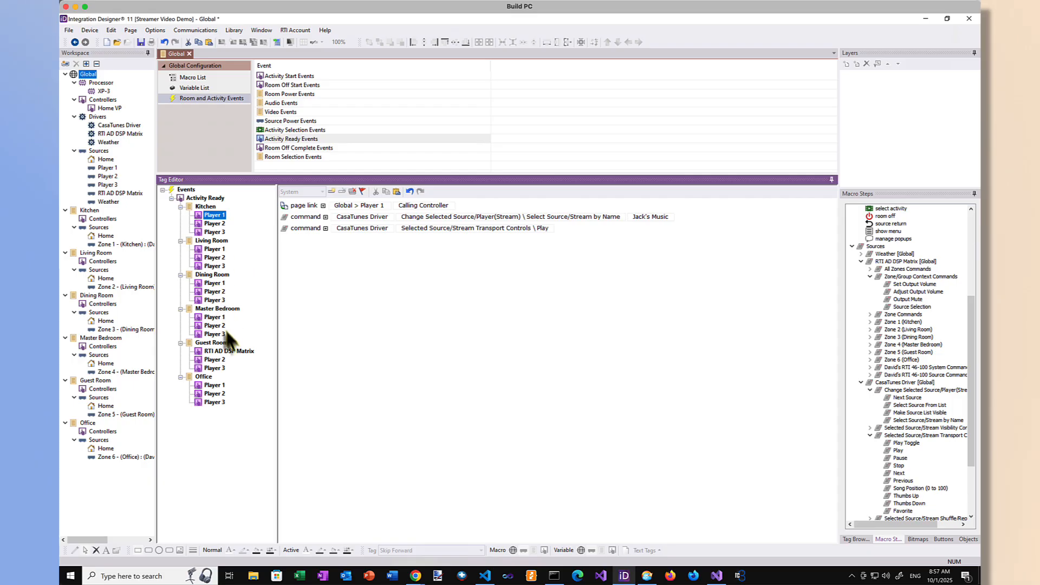
pyautogui.click(214, 224)
pyautogui.click(215, 231)
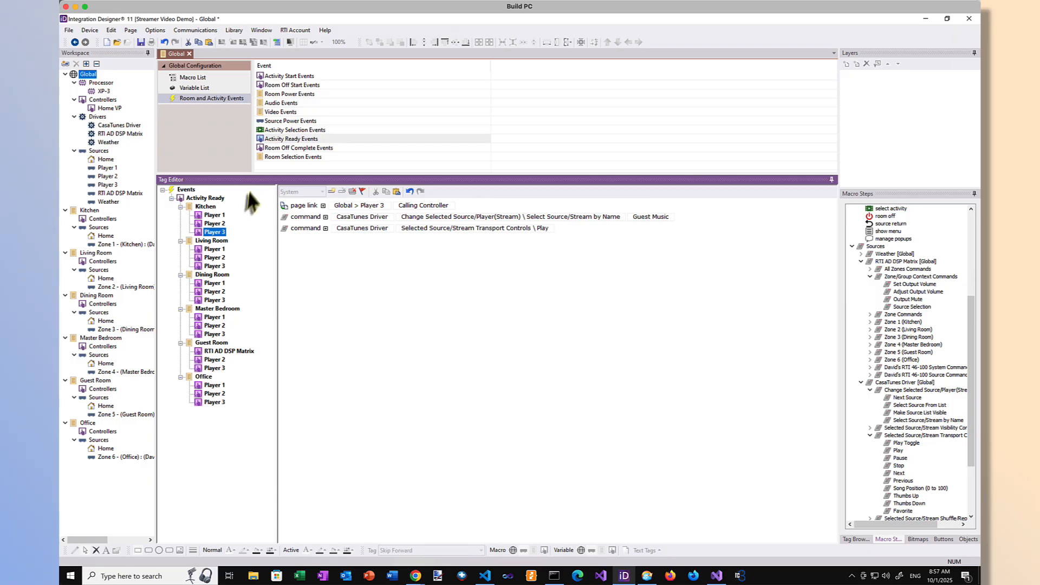
# Step: Look over the global Room Off Complete Events and Room Selection Events
pyautogui.click(278, 149)
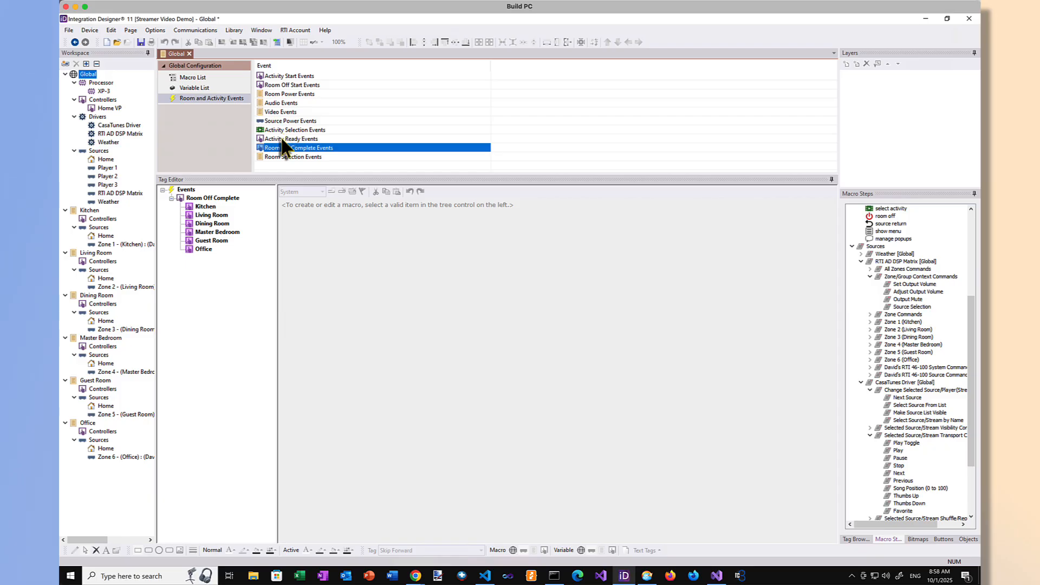
pyautogui.click(282, 139)
pyautogui.click(277, 157)
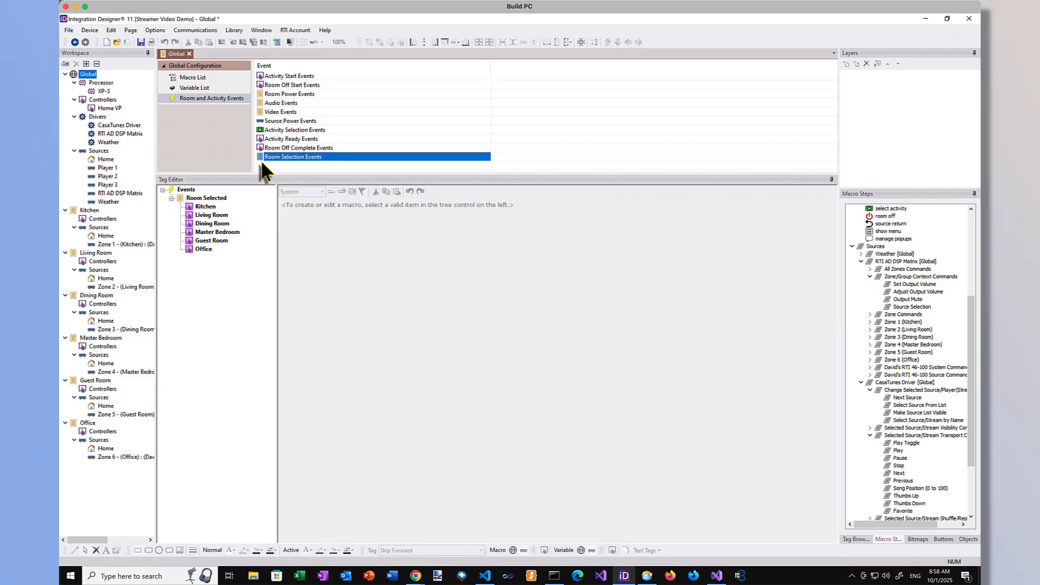
# Step: Open the Home VP controller, enlarge its page design area and widen the page list to show full page names
pyautogui.click(108, 108)
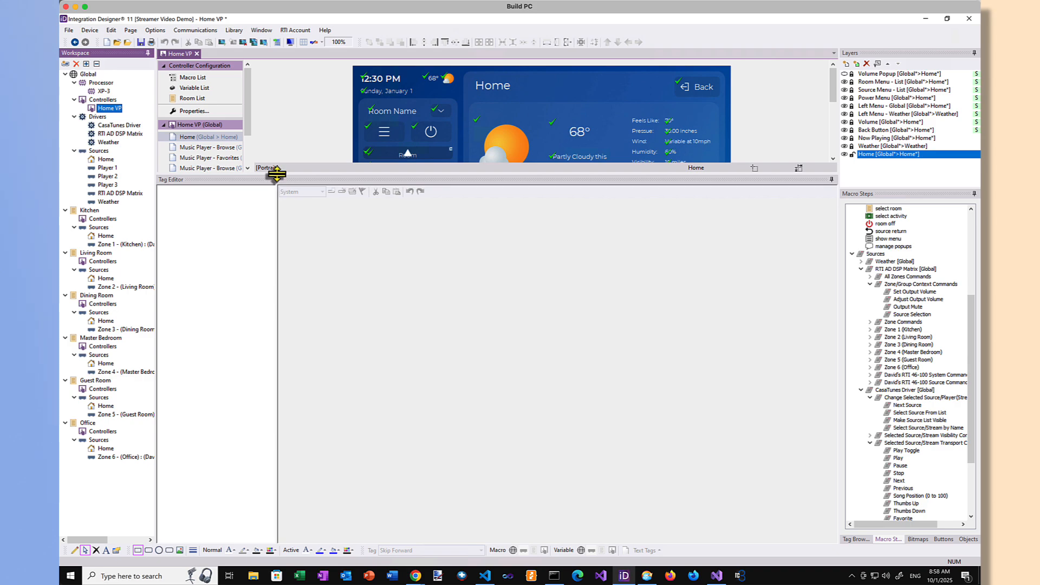
pyautogui.moveTo(277, 174); pyautogui.dragTo(261, 363)
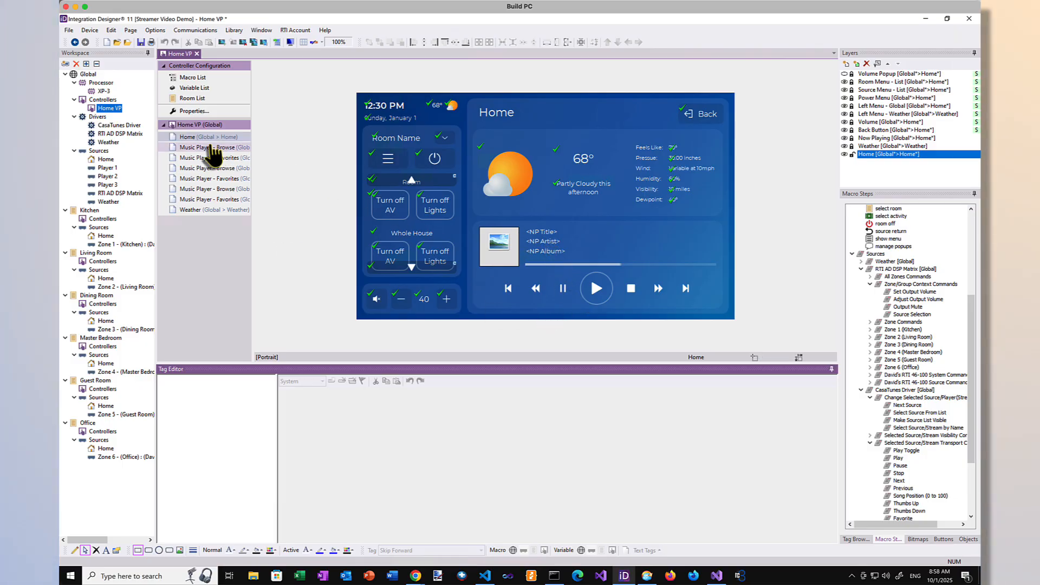
pyautogui.moveTo(252, 148); pyautogui.dragTo(300, 158)
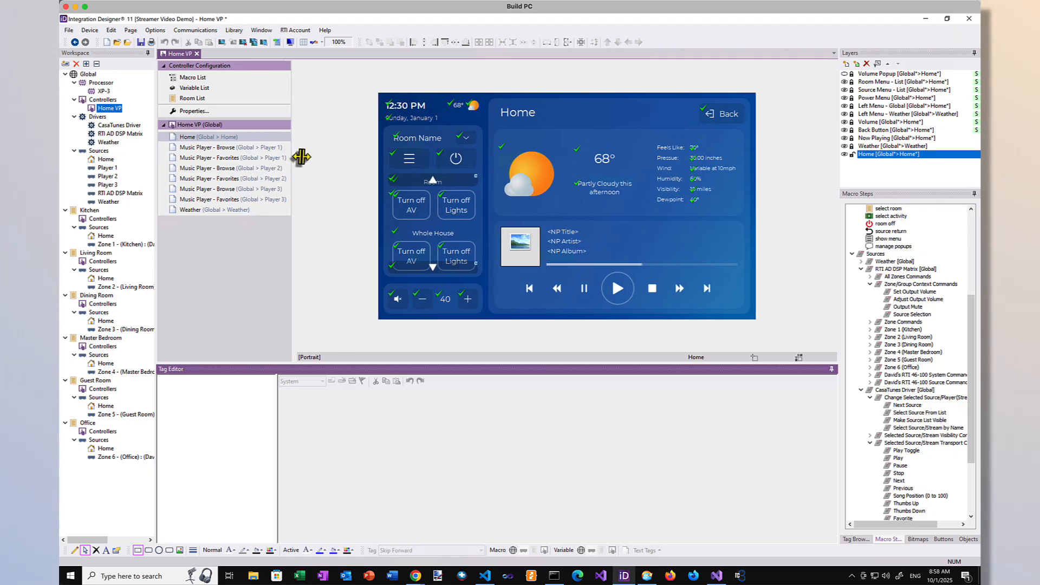
# Step: View the Music Player - Browse pages of Players 1, 2 and 3
pyautogui.click(257, 149)
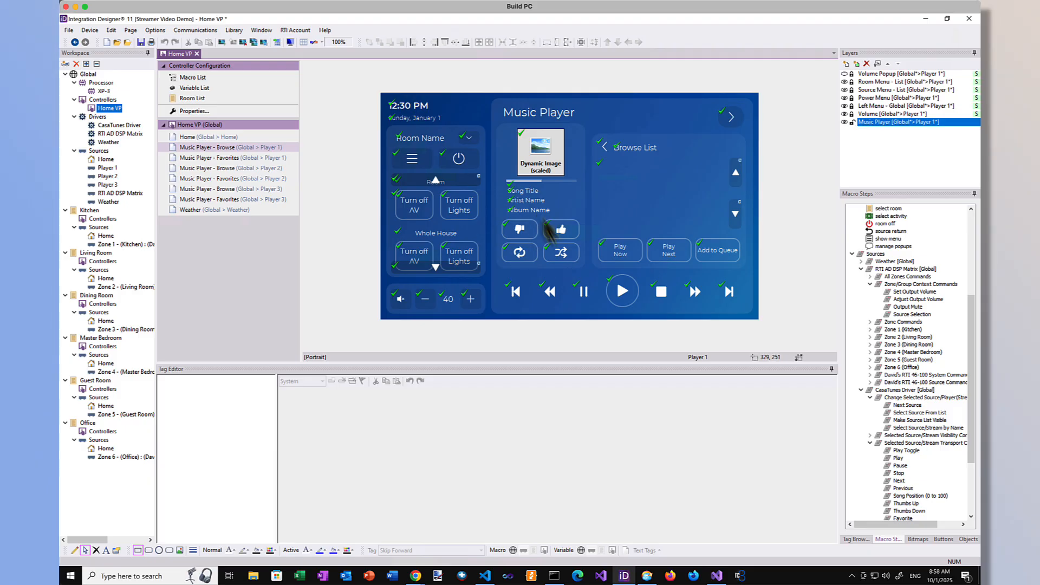
pyautogui.click(264, 168)
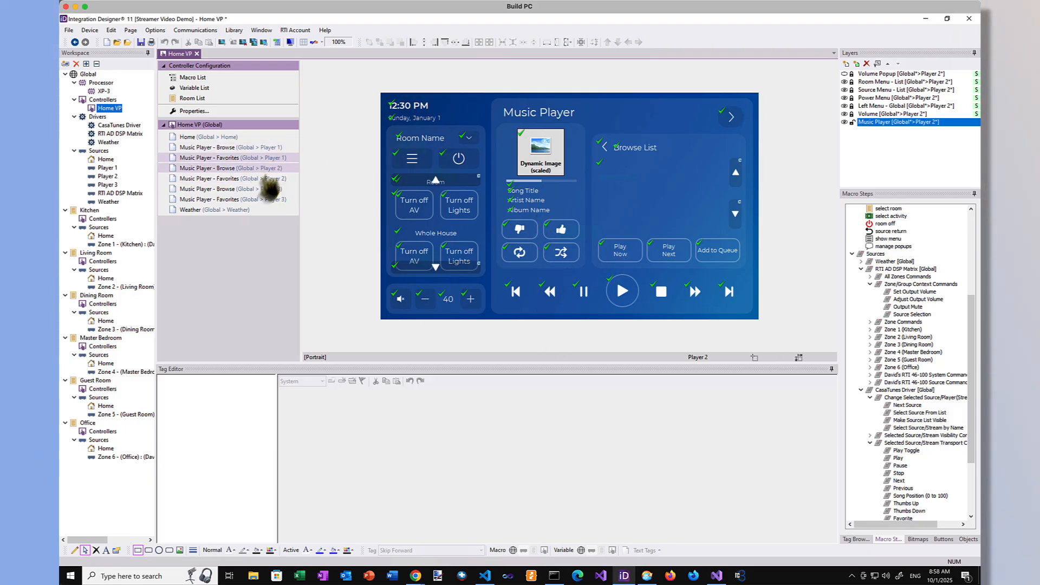
pyautogui.click(268, 189)
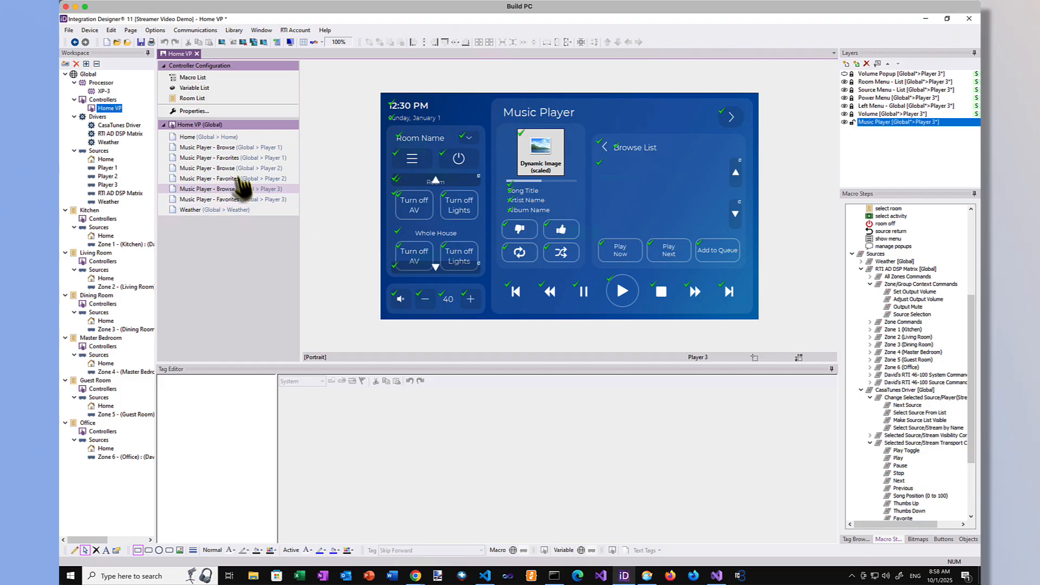
# Step: Unlock the Home page's Now Playing layer and link the NP Cover image, at Home source level, to the CasaTunes Driver's Cover Art variable
pyautogui.click(224, 142)
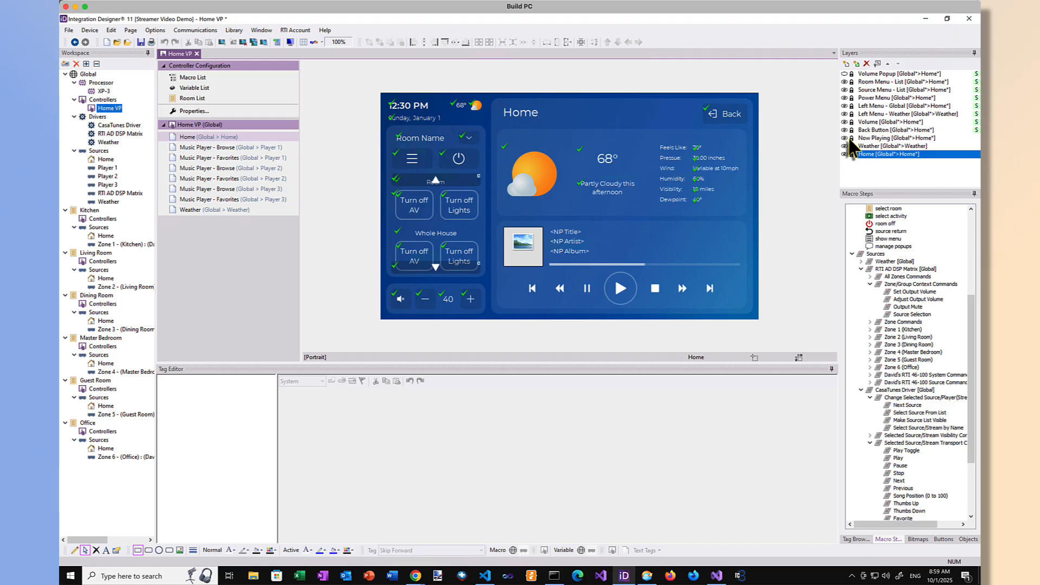
pyautogui.click(854, 139)
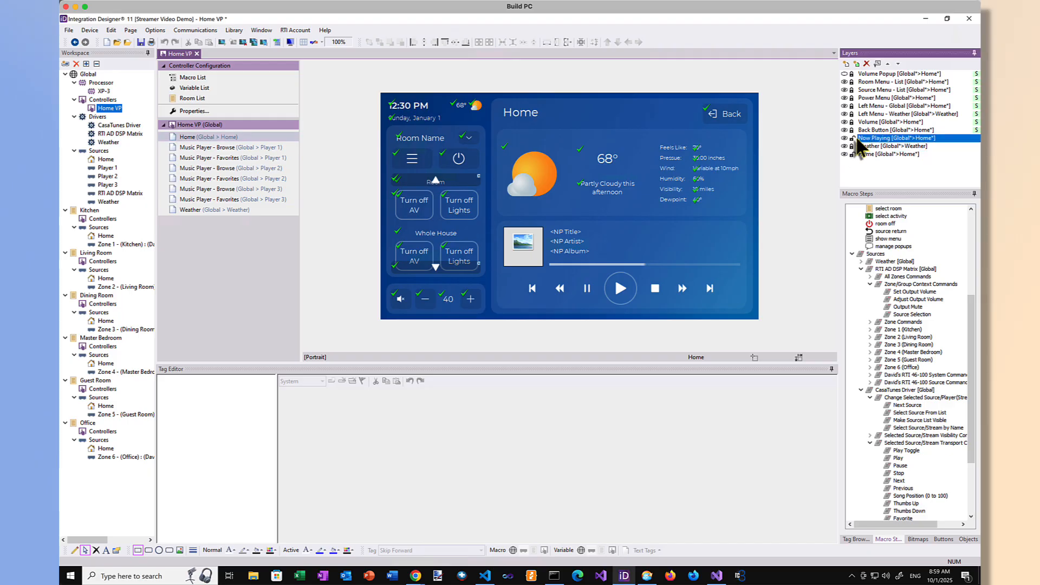
pyautogui.click(522, 247)
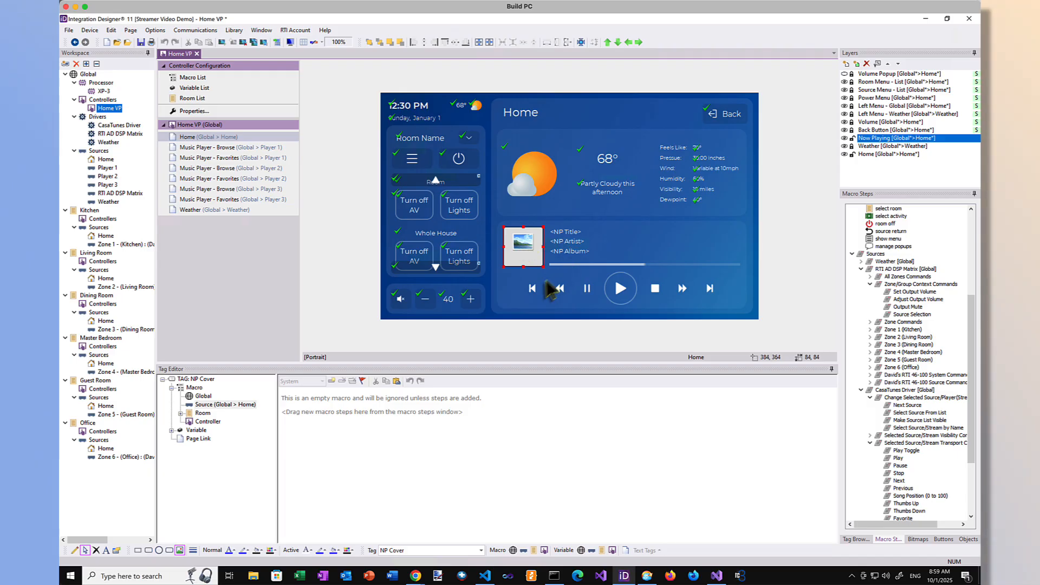
pyautogui.click(212, 406)
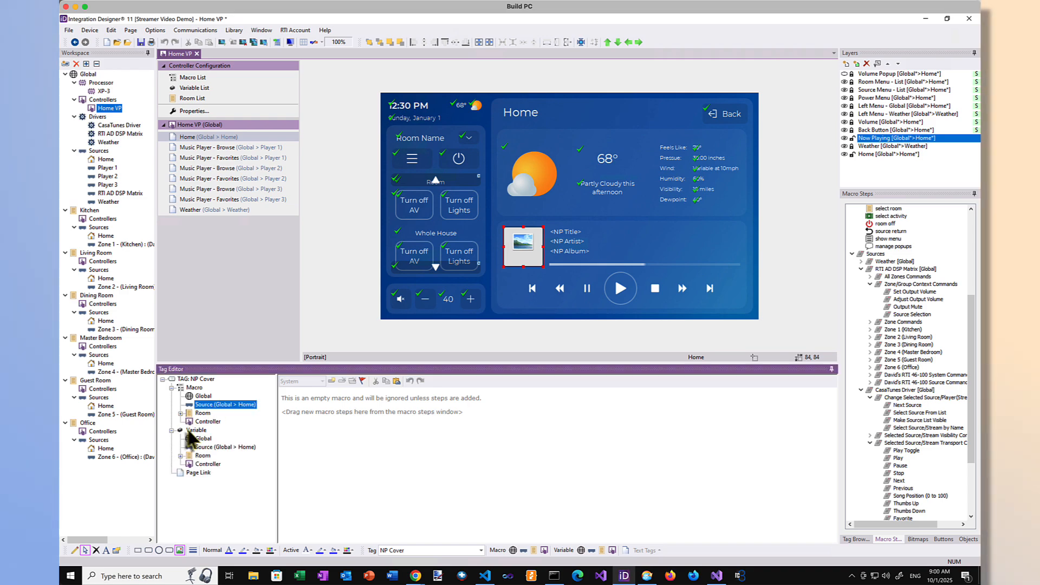
pyautogui.click(171, 430)
pyautogui.click(216, 448)
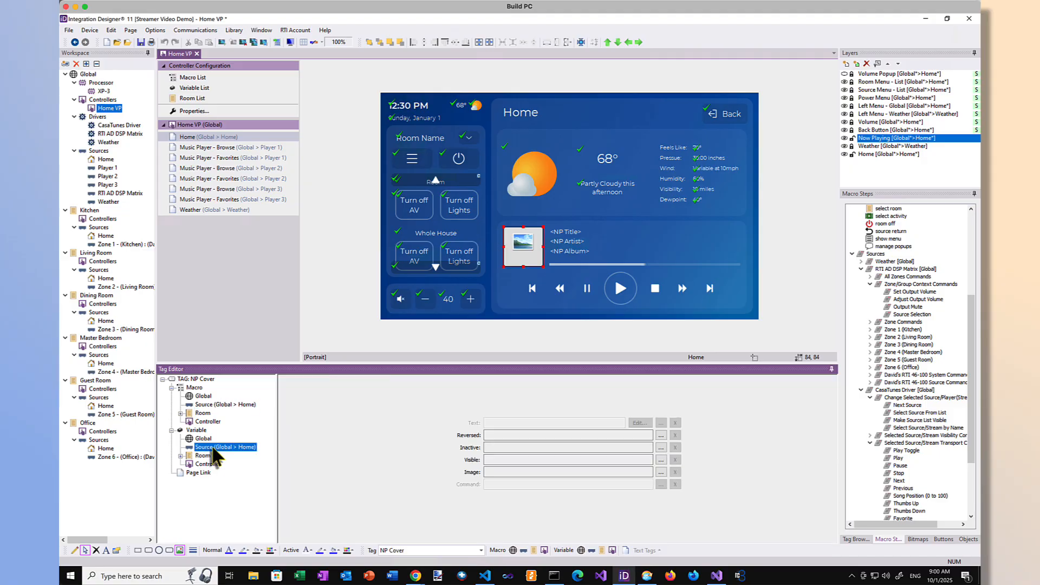
pyautogui.click(661, 472)
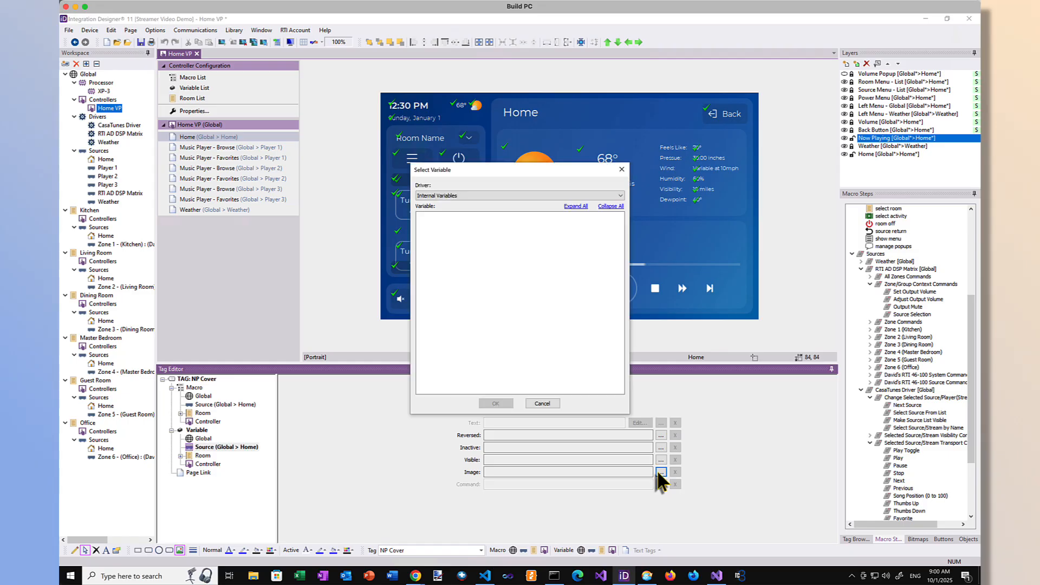
pyautogui.click(453, 196)
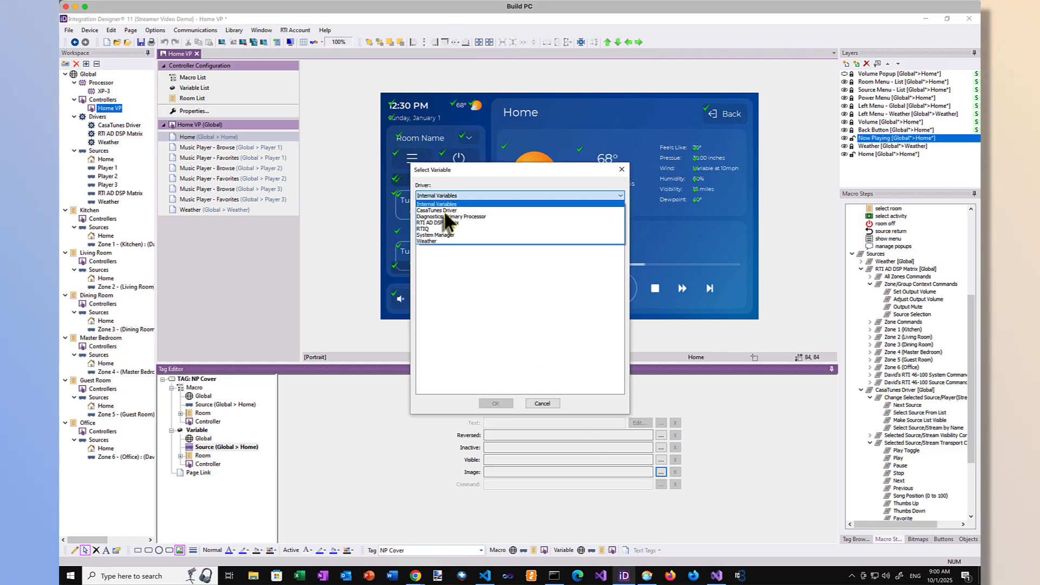
pyautogui.click(441, 210)
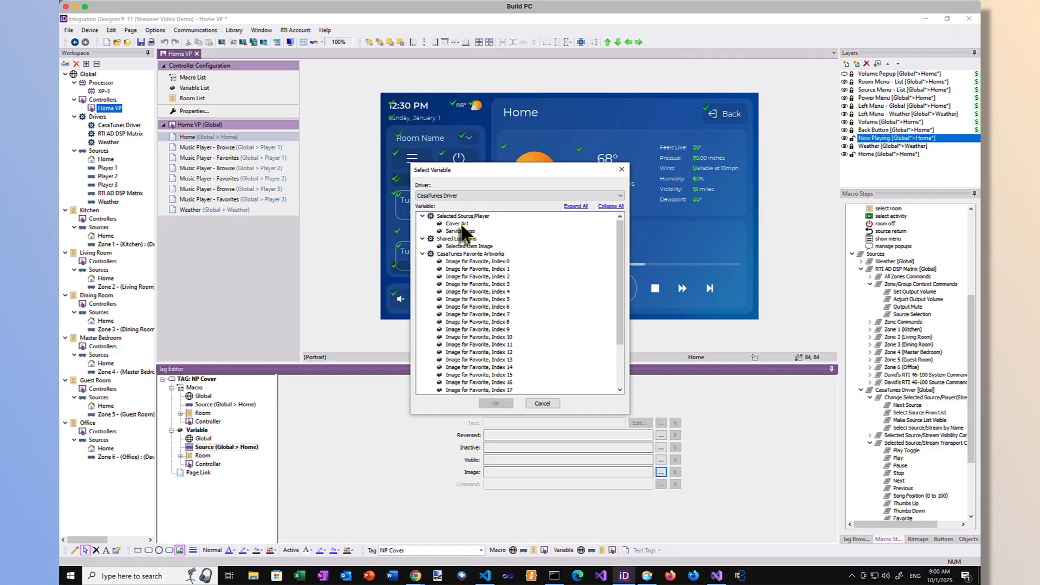
pyautogui.click(460, 223)
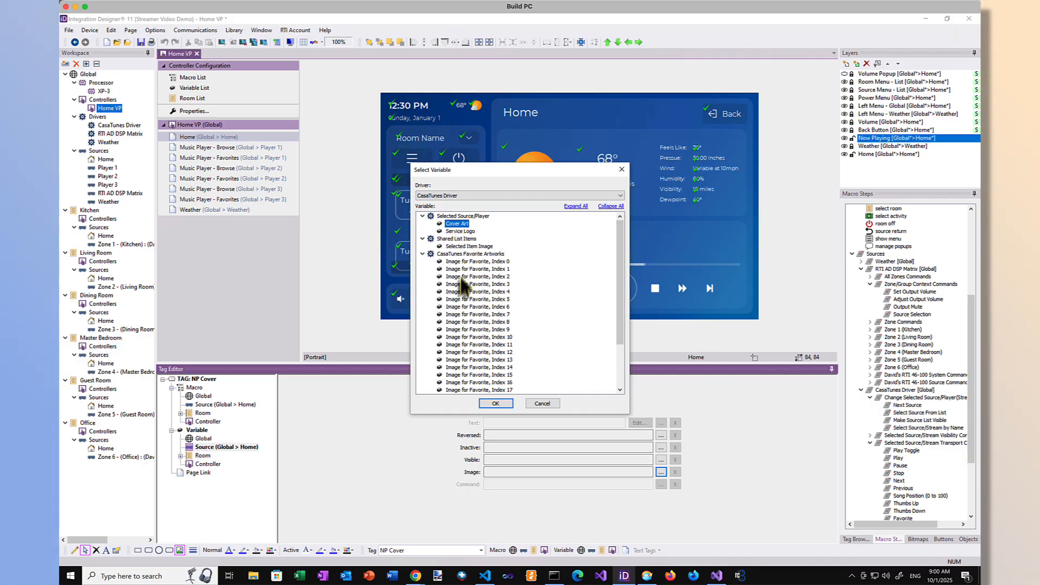
pyautogui.click(496, 403)
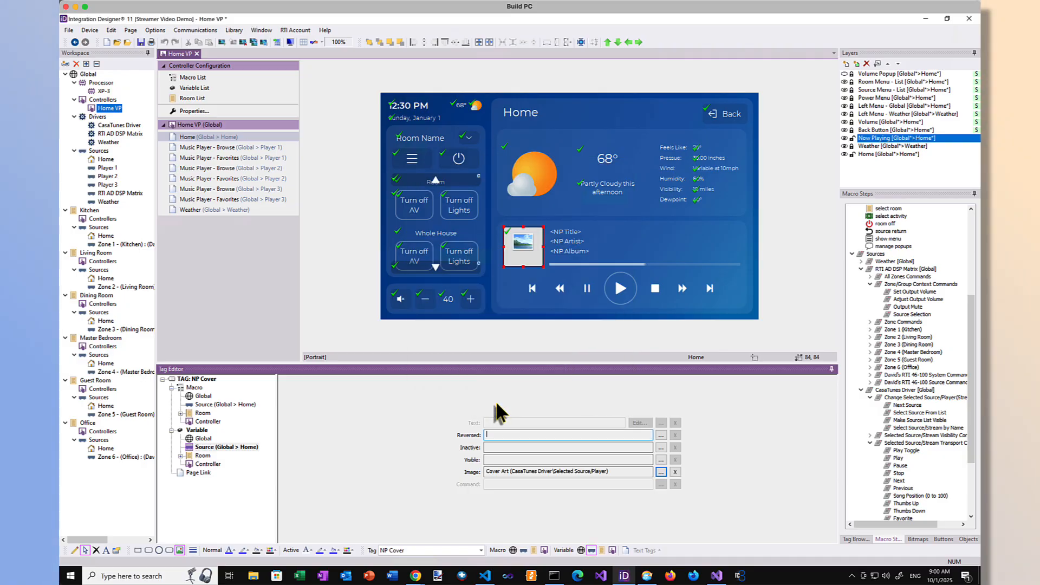
# Step: Link the NP Title text, at Home source level, to Metadata Line 0 of the CasaTunes Driver's Selected Source/Player
pyautogui.click(561, 233)
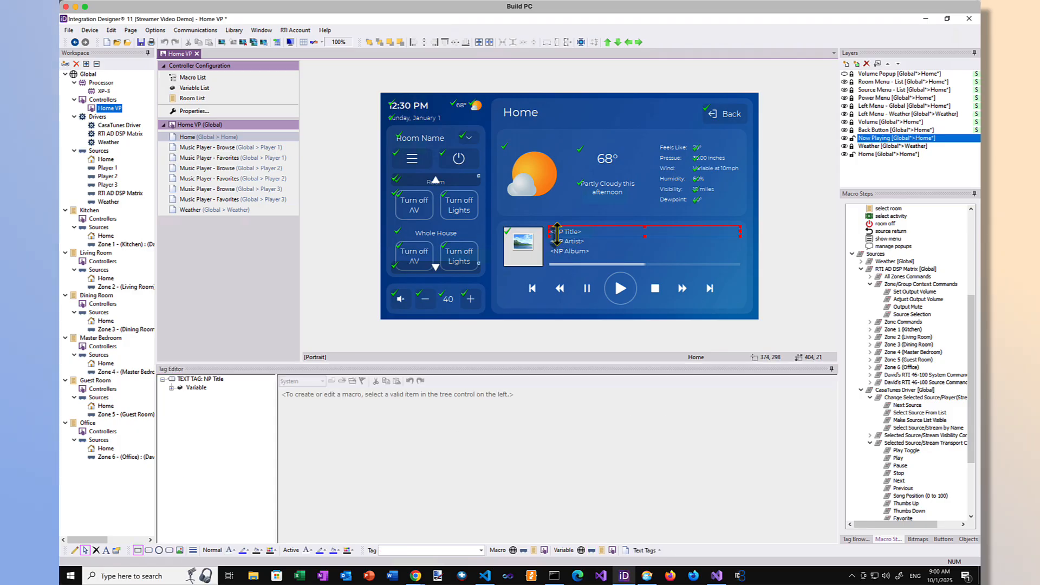
pyautogui.click(171, 388)
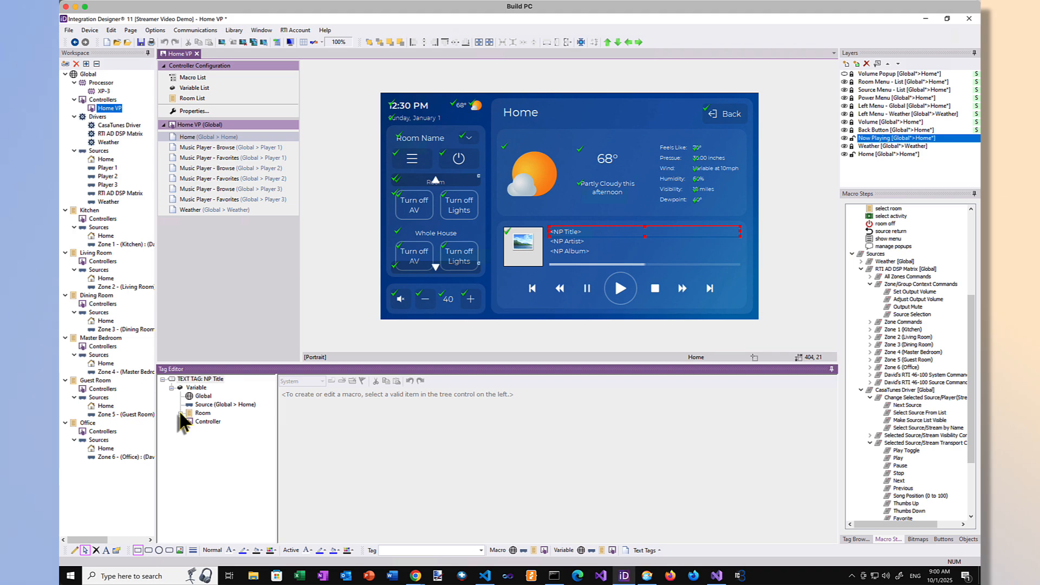
pyautogui.click(206, 407)
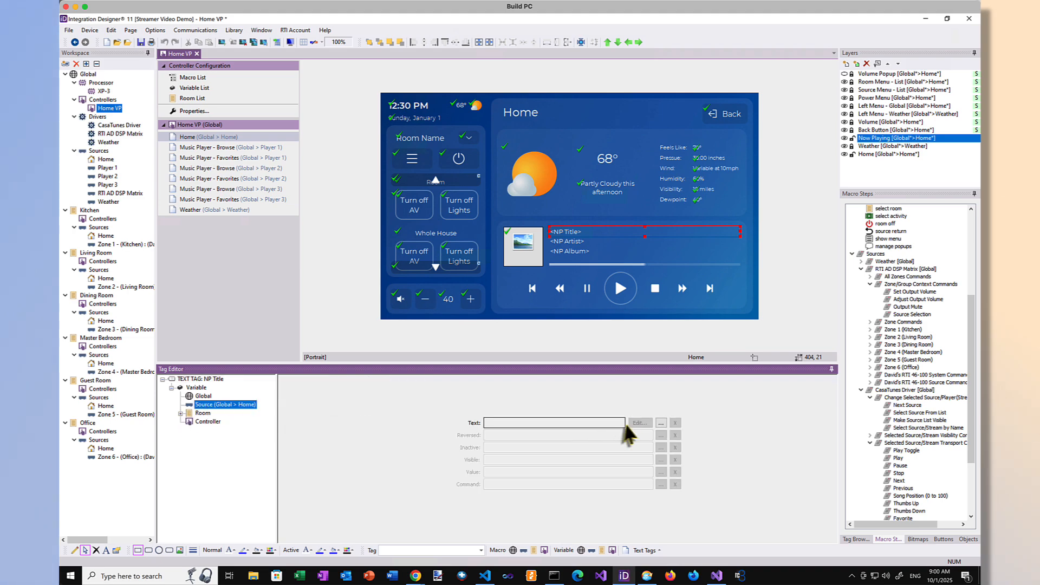
pyautogui.click(661, 423)
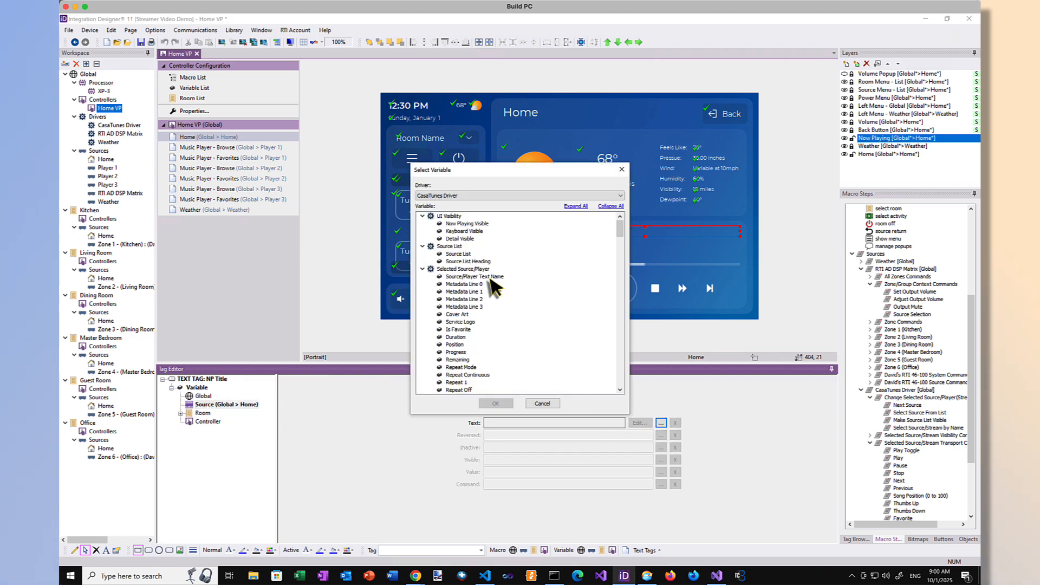
pyautogui.click(467, 284)
pyautogui.click(496, 404)
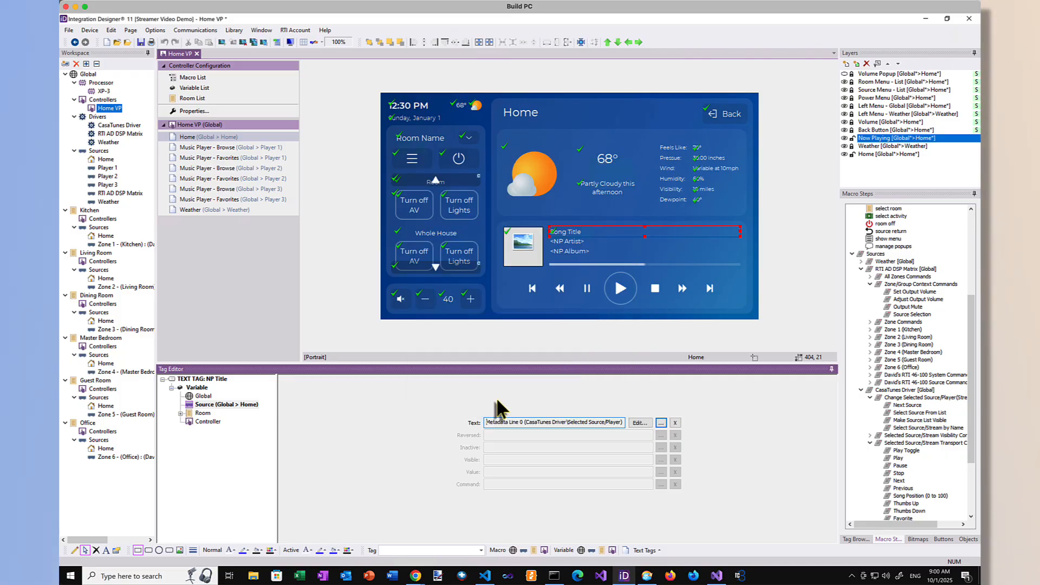
# Step: Link the NP Artist text, at Home source level, to Metadata Line 1 of the CasaTunes Driver's Selected Source/Player
pyautogui.click(557, 241)
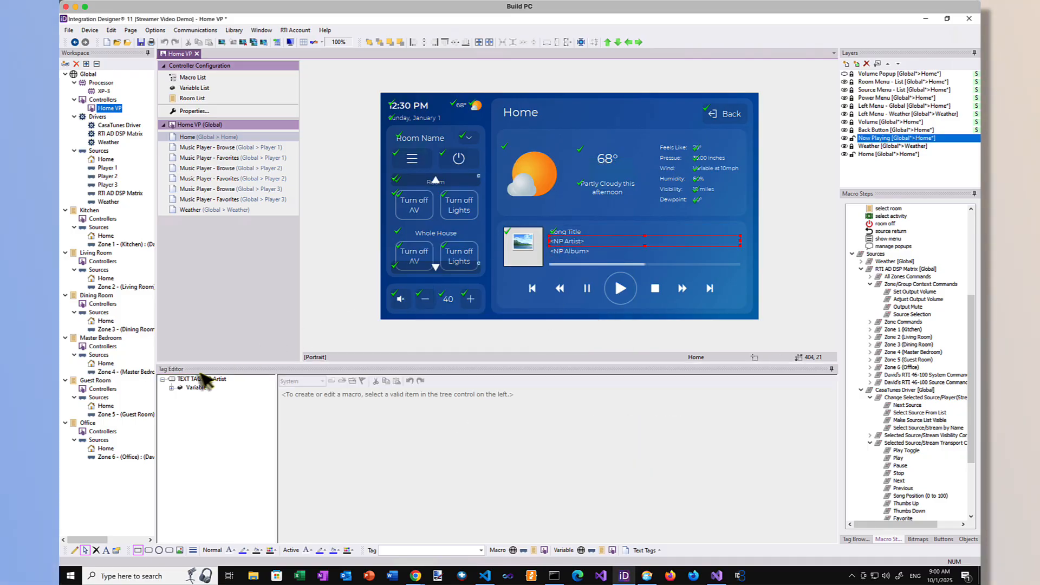
pyautogui.click(171, 388)
pyautogui.click(212, 404)
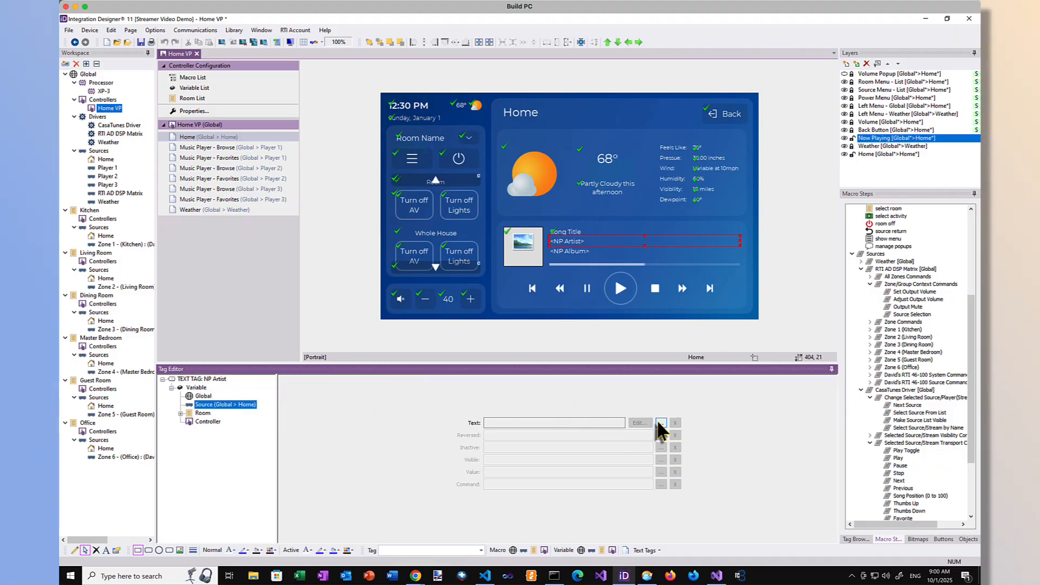
pyautogui.click(661, 423)
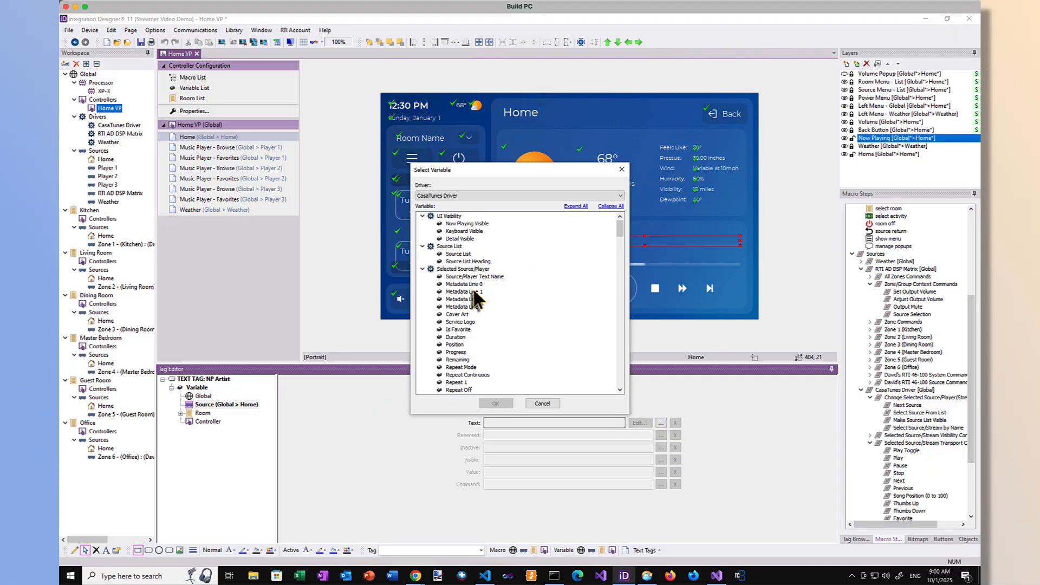
pyautogui.click(474, 295)
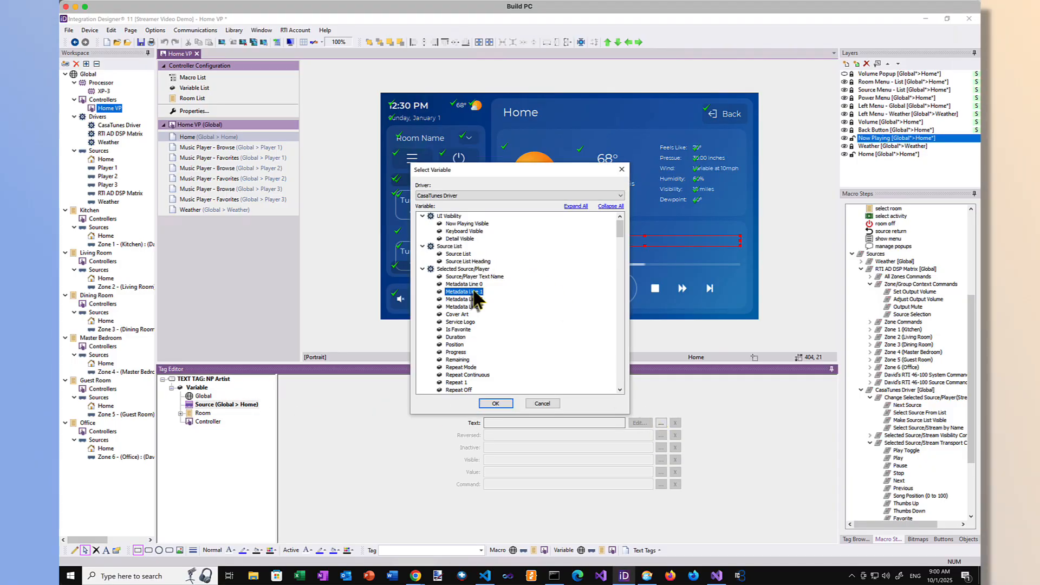
pyautogui.click(494, 404)
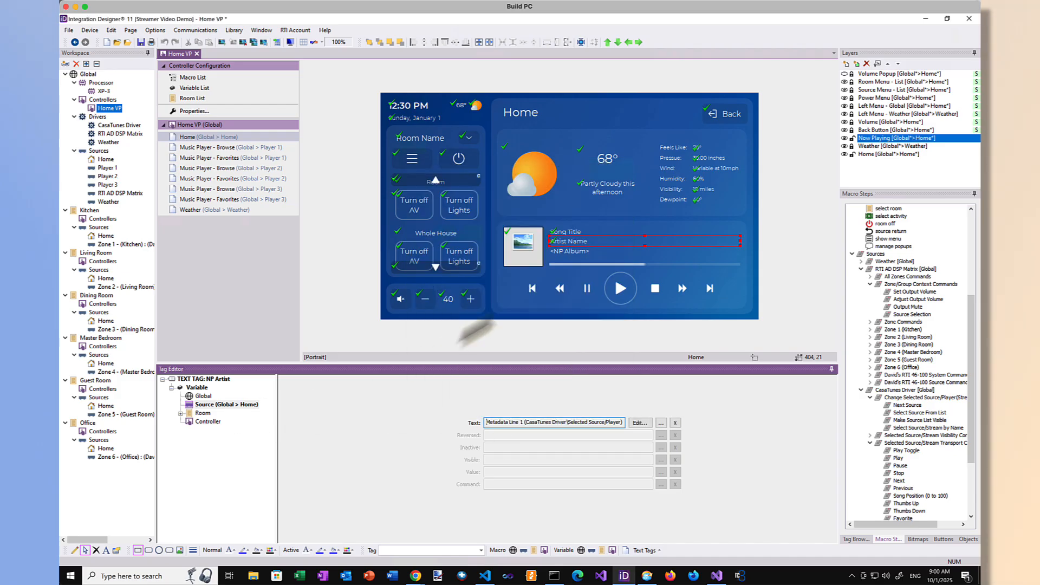
# Step: Link the NP Album text, at Home source level, to Metadata Line 2 of the CasaTunes Driver's Selected Source/Player
pyautogui.click(583, 253)
pyautogui.click(171, 388)
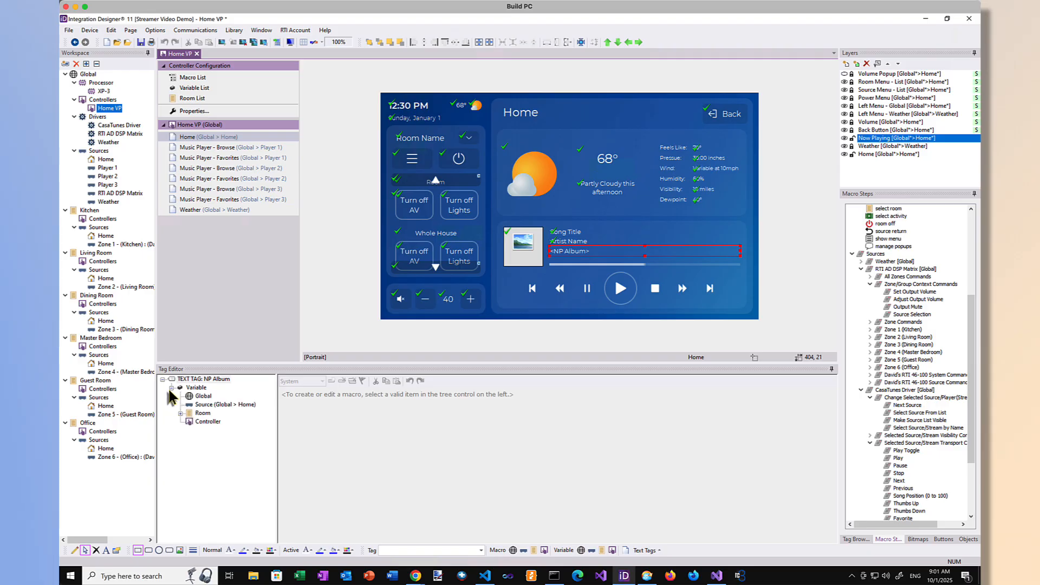
pyautogui.click(233, 406)
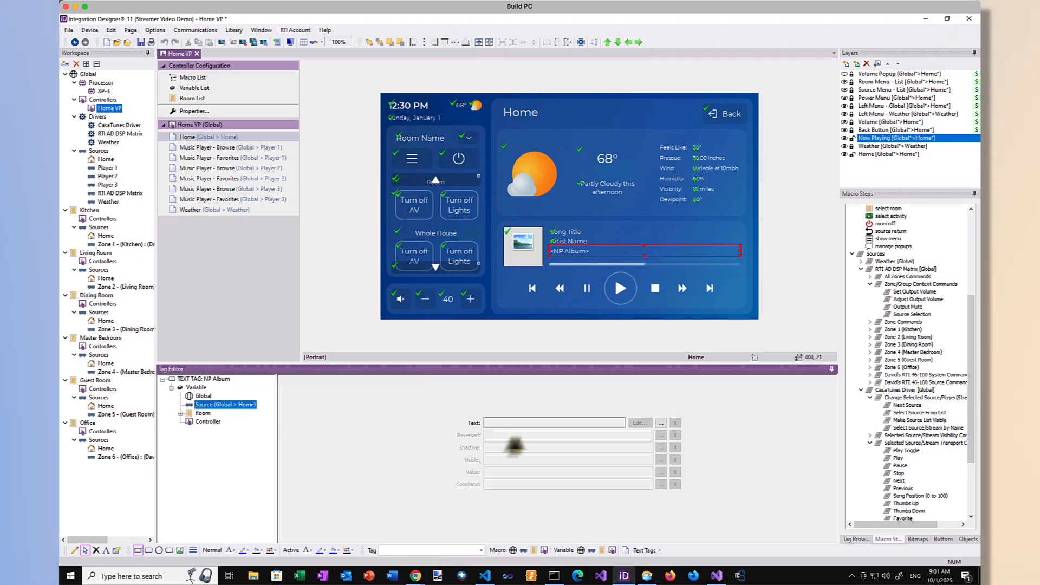
pyautogui.click(660, 423)
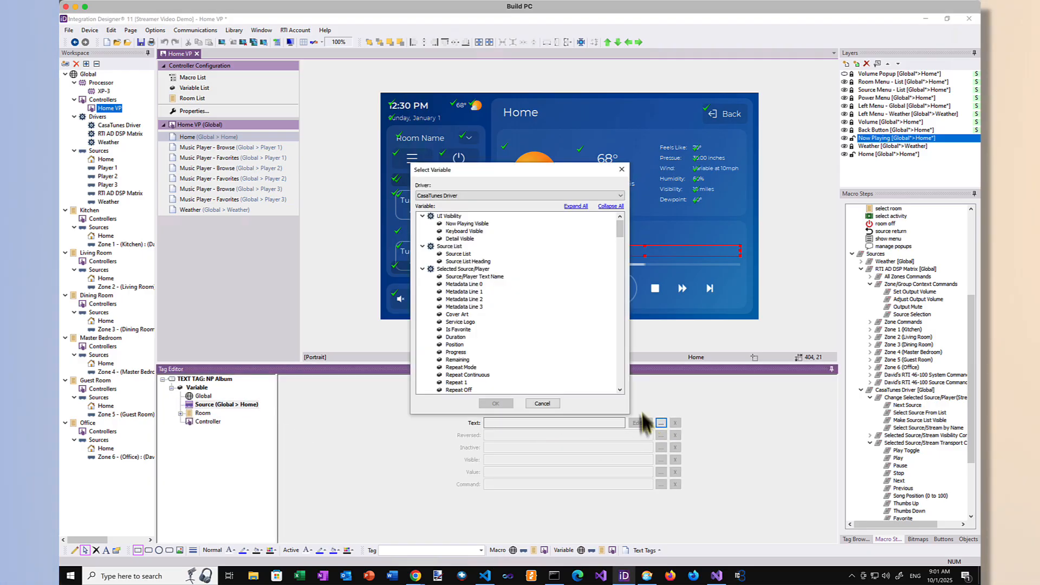
pyautogui.click(483, 299)
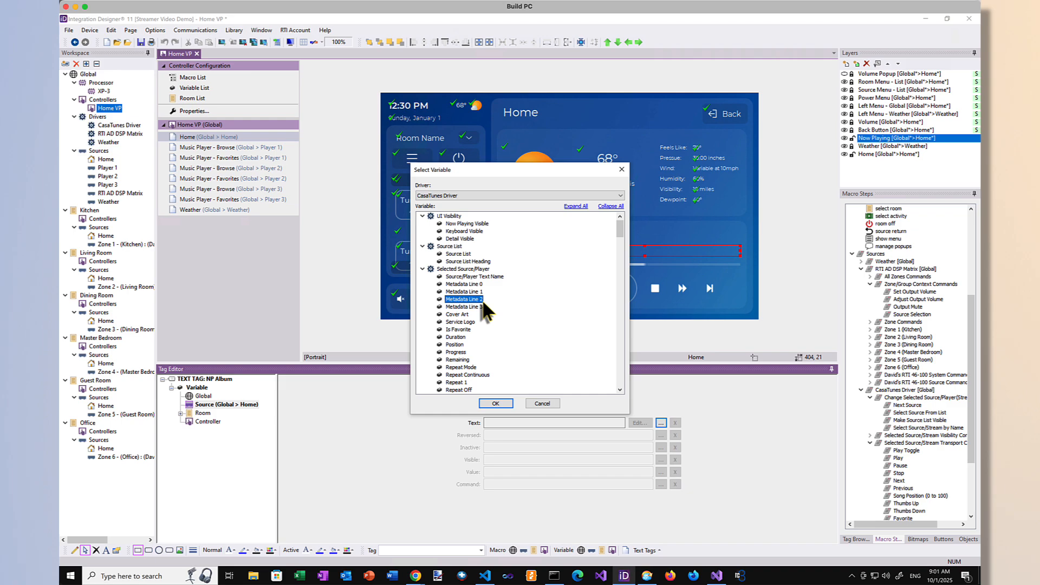
pyautogui.click(497, 403)
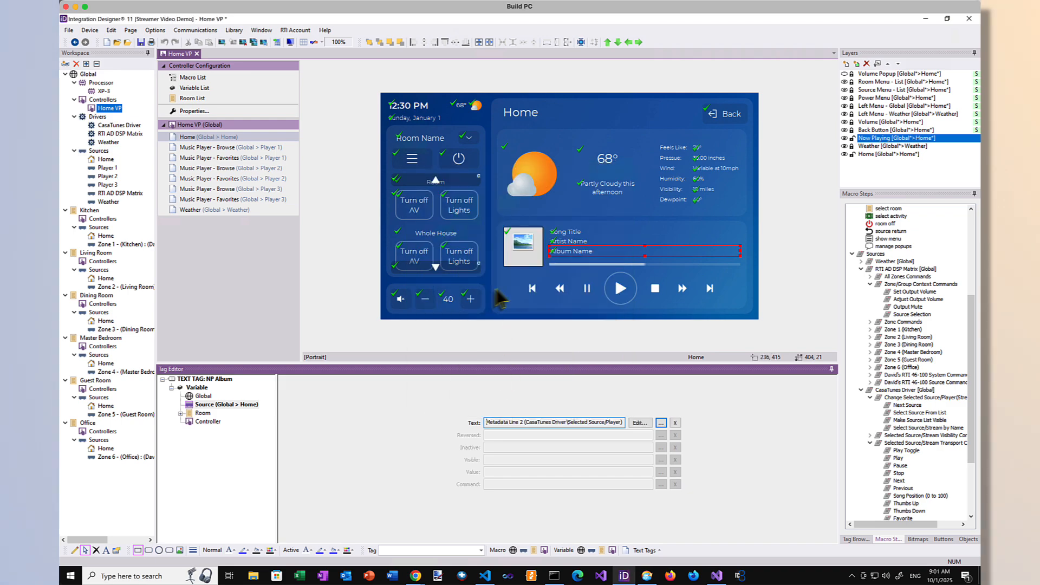
# Step: For the NP Progress bar at Home source level, link visibility to CasaTunes Show Progress Indicator and value to the Selected Source/Player Progress variable
pyautogui.click(558, 265)
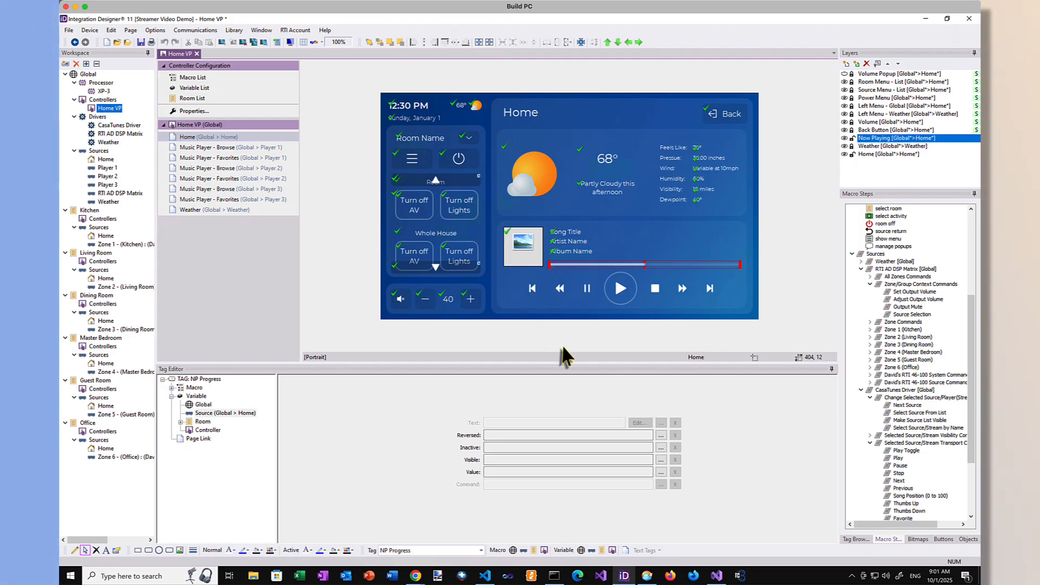
pyautogui.click(661, 459)
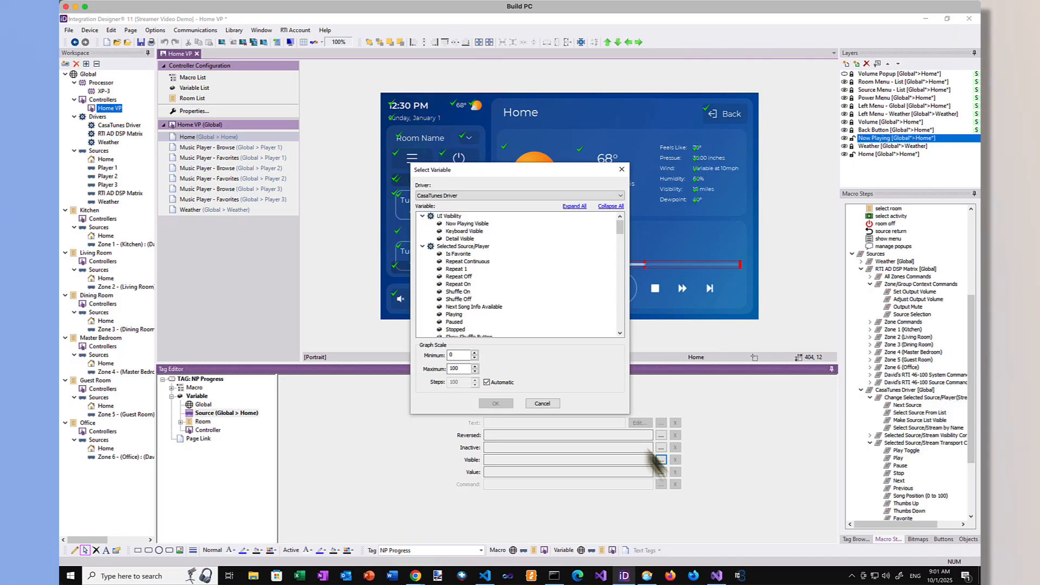
pyautogui.moveTo(620, 228); pyautogui.dragTo(621, 252)
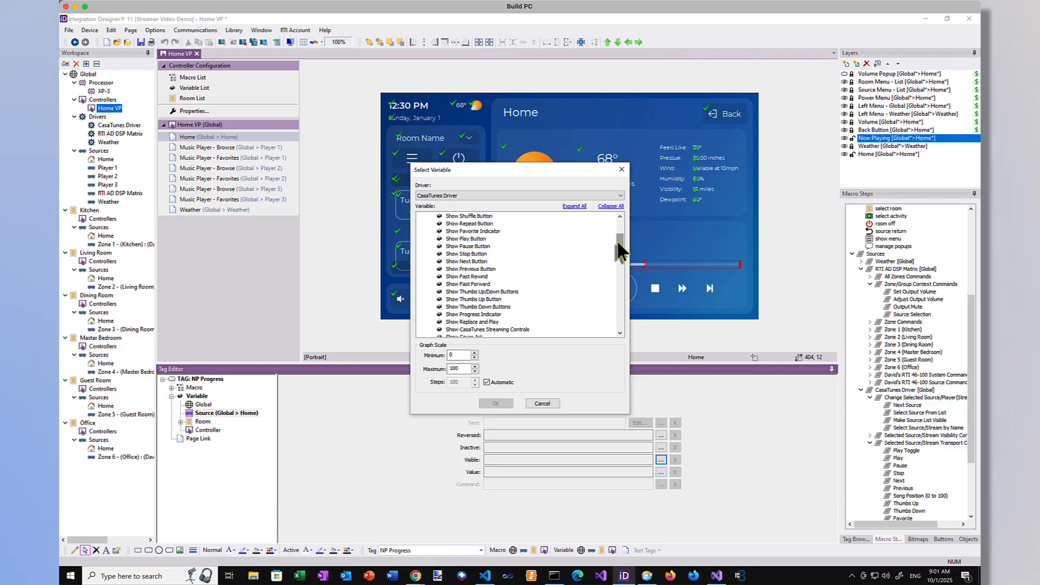
pyautogui.click(477, 315)
pyautogui.click(496, 402)
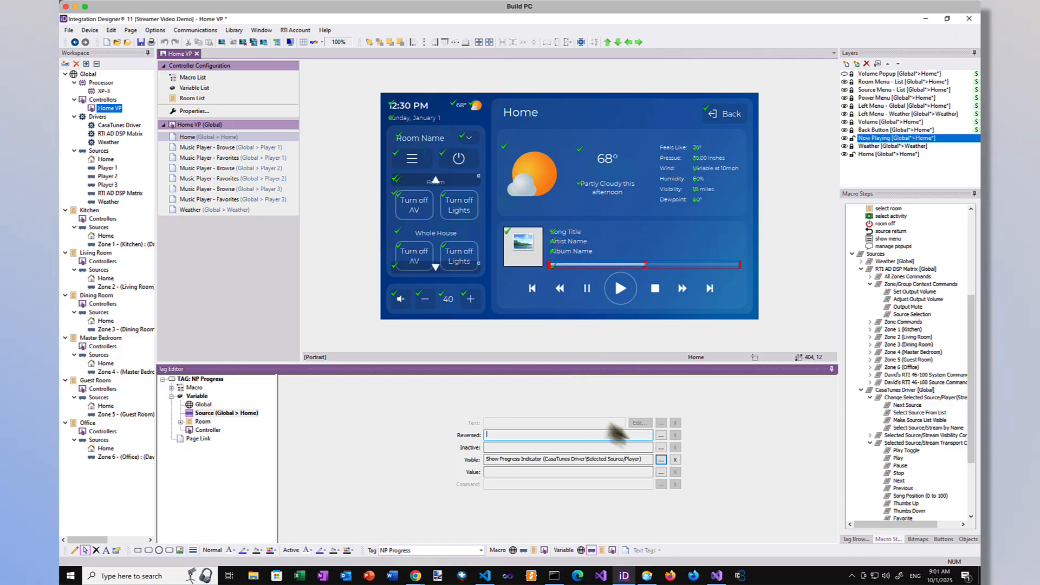
pyautogui.click(661, 472)
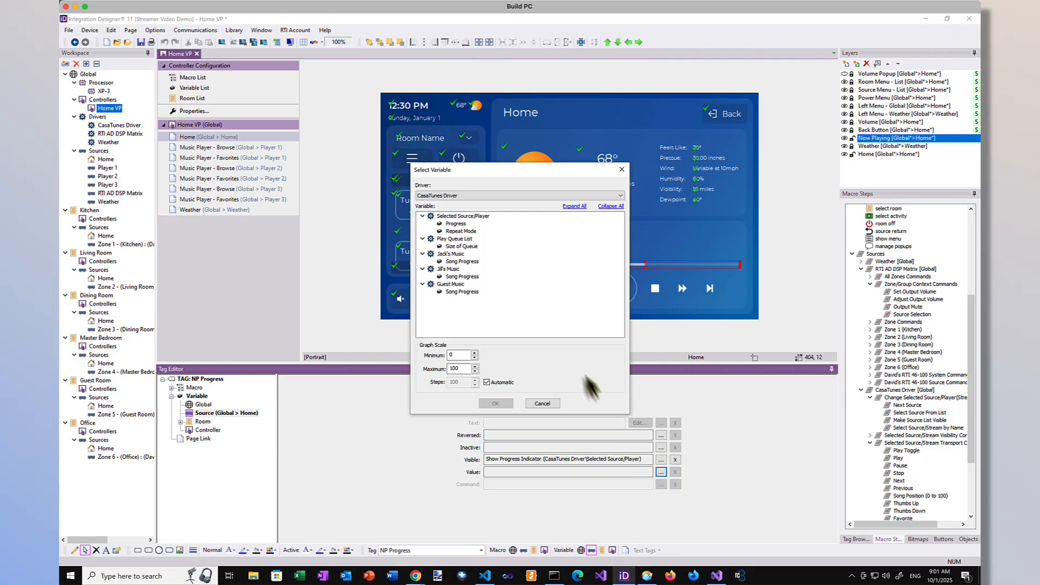
pyautogui.click(456, 223)
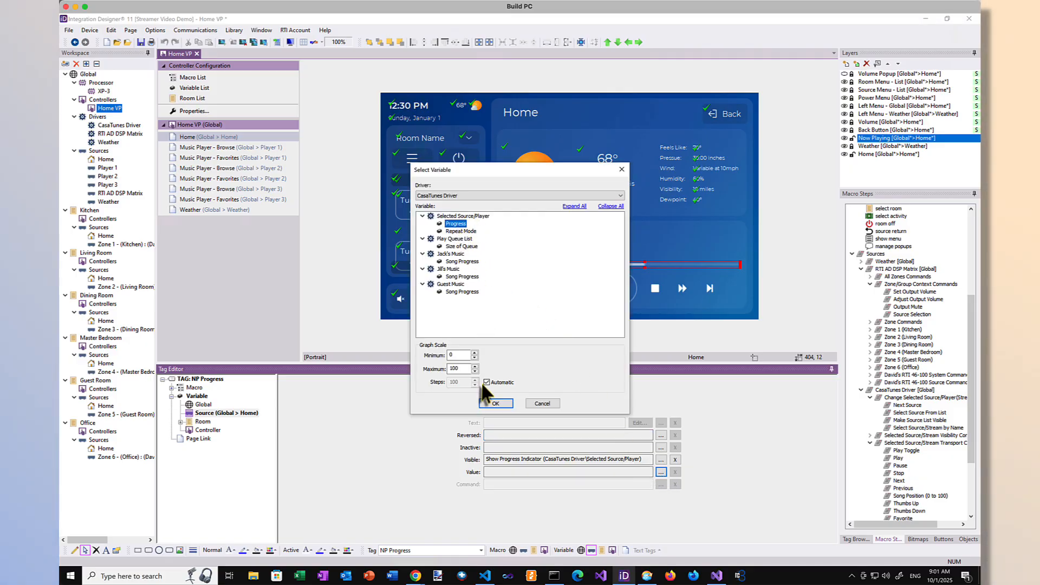
pyautogui.click(495, 404)
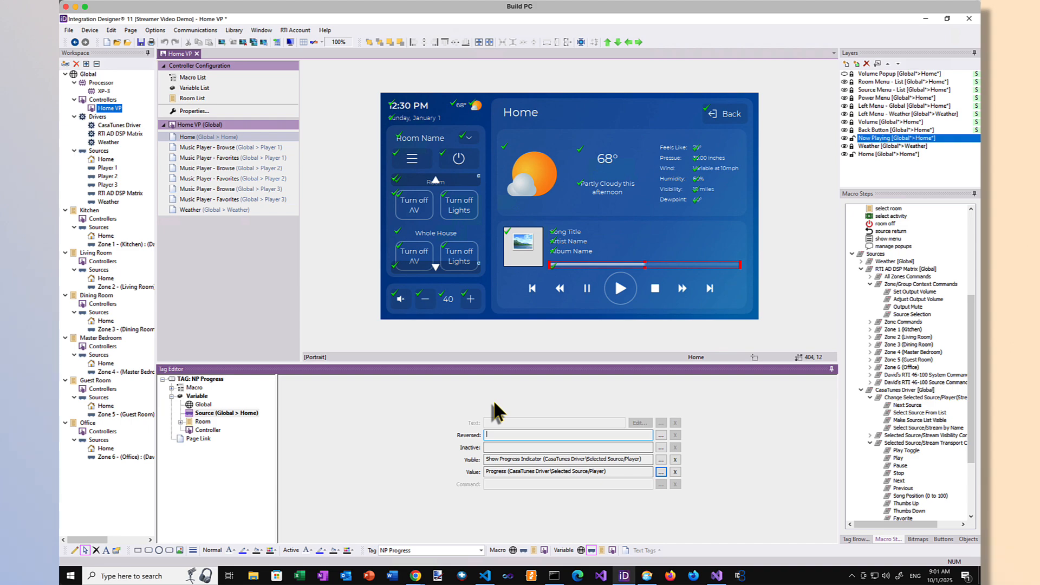
# Step: At Home source level, link the Skip Back button's visibility to CasaTunes Show Previous Button and add the transport command Previous to its macro
pyautogui.click(531, 291)
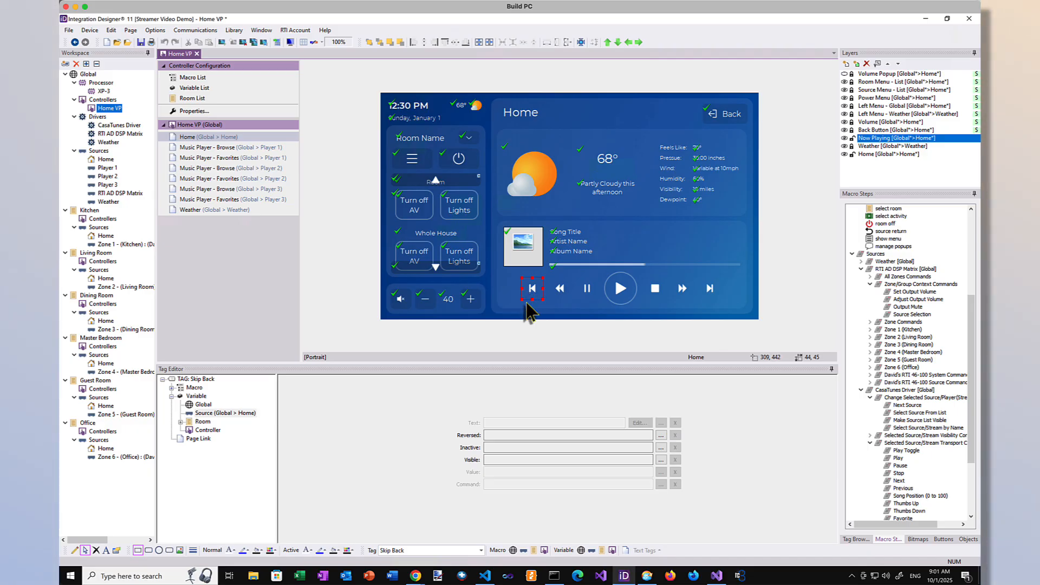
pyautogui.click(660, 459)
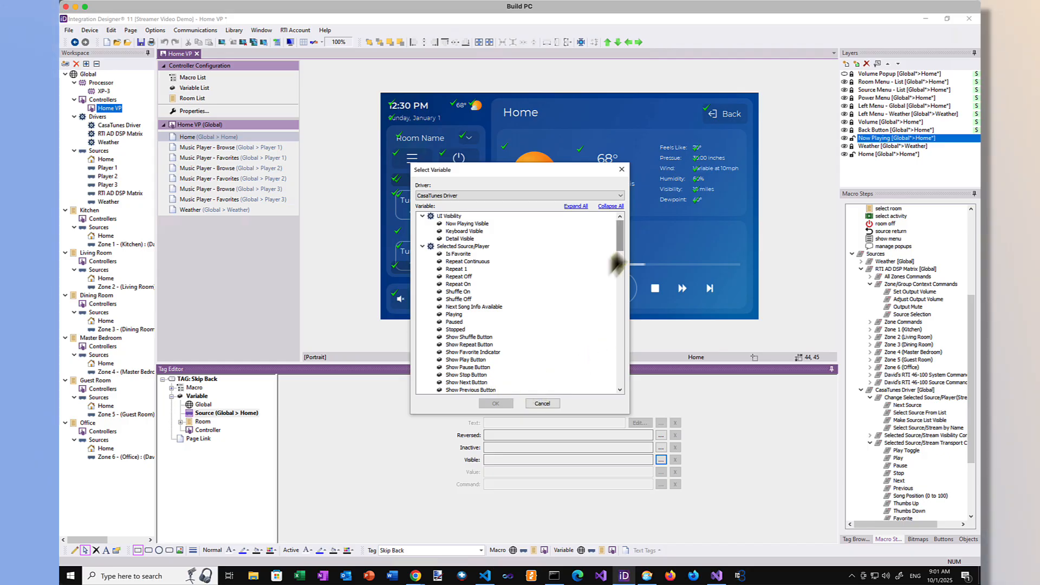
pyautogui.click(465, 391)
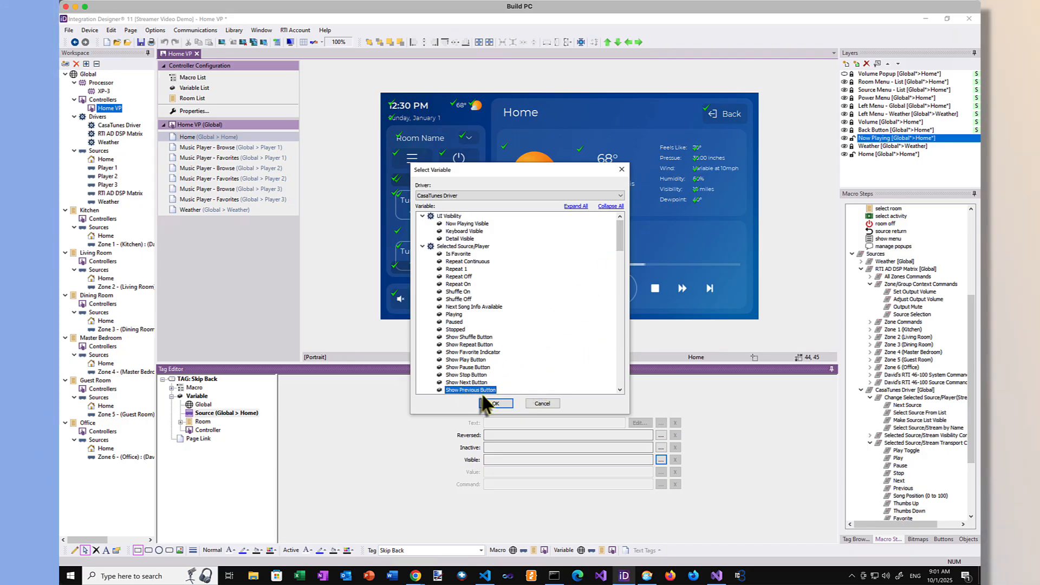
pyautogui.click(494, 404)
pyautogui.click(172, 387)
pyautogui.click(224, 405)
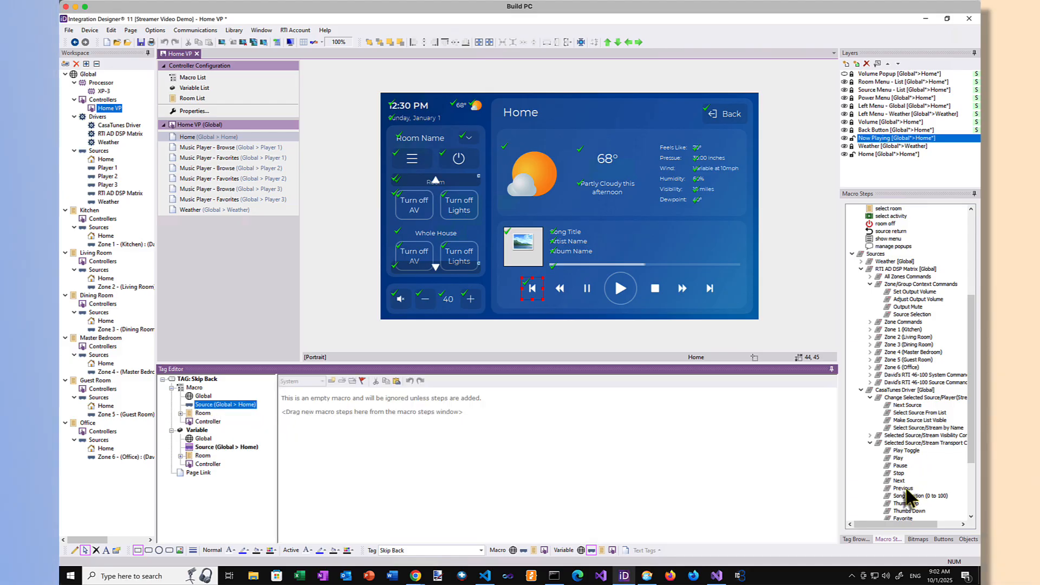
pyautogui.moveTo(906, 490); pyautogui.dragTo(818, 442)
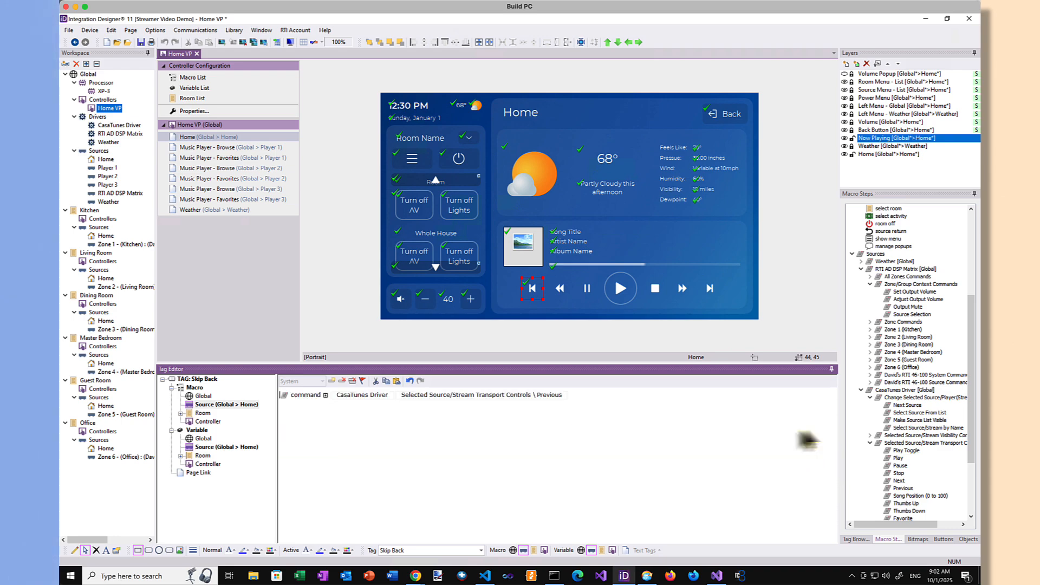
# Step: Link the Scan Back button's visibility, at Home source level, to the CasaTunes Driver's Show Fast Rewind variable
pyautogui.click(561, 289)
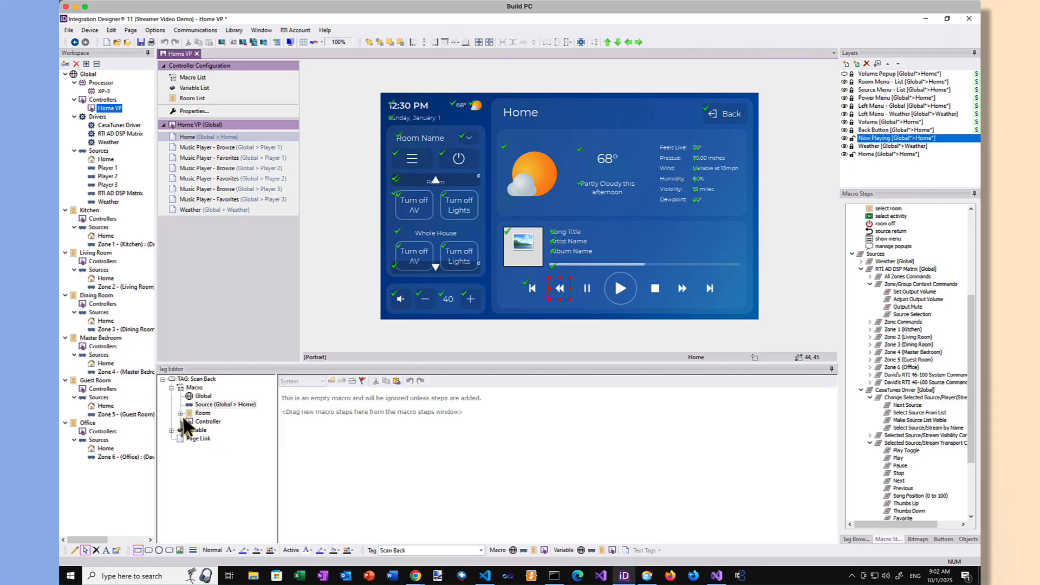
pyautogui.click(171, 431)
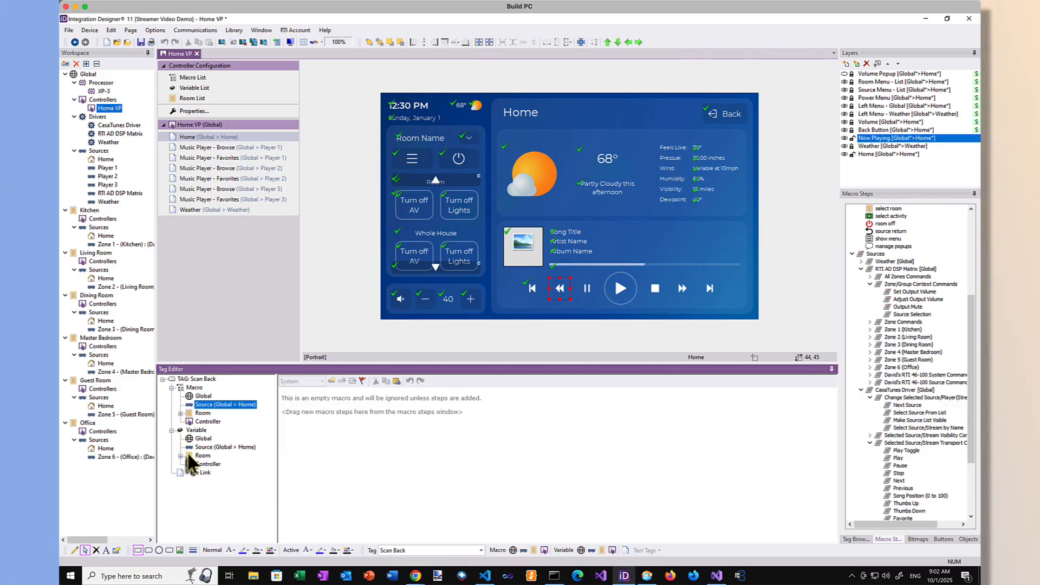
pyautogui.click(217, 448)
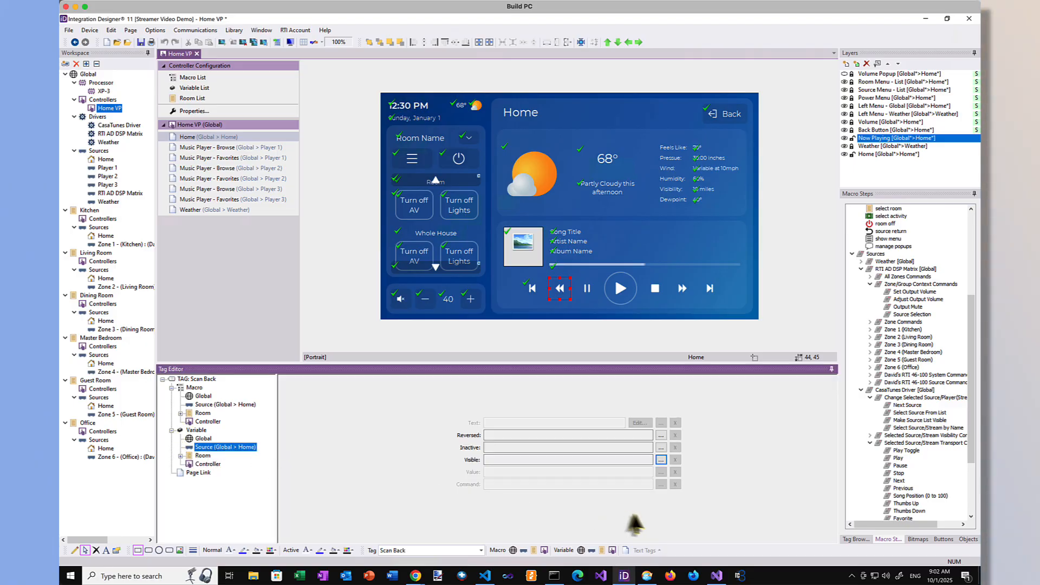
pyautogui.click(661, 459)
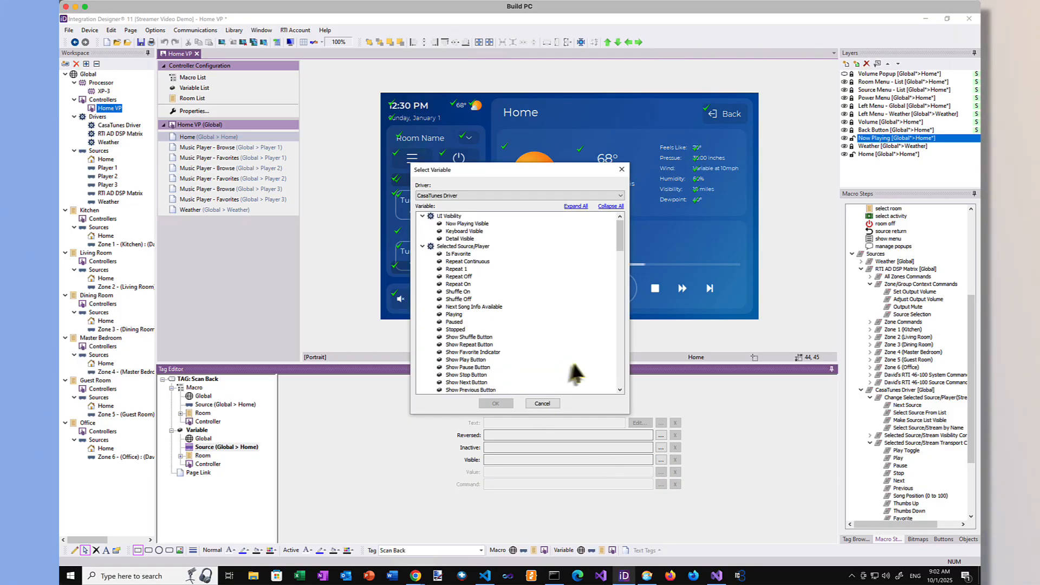
pyautogui.click(620, 372)
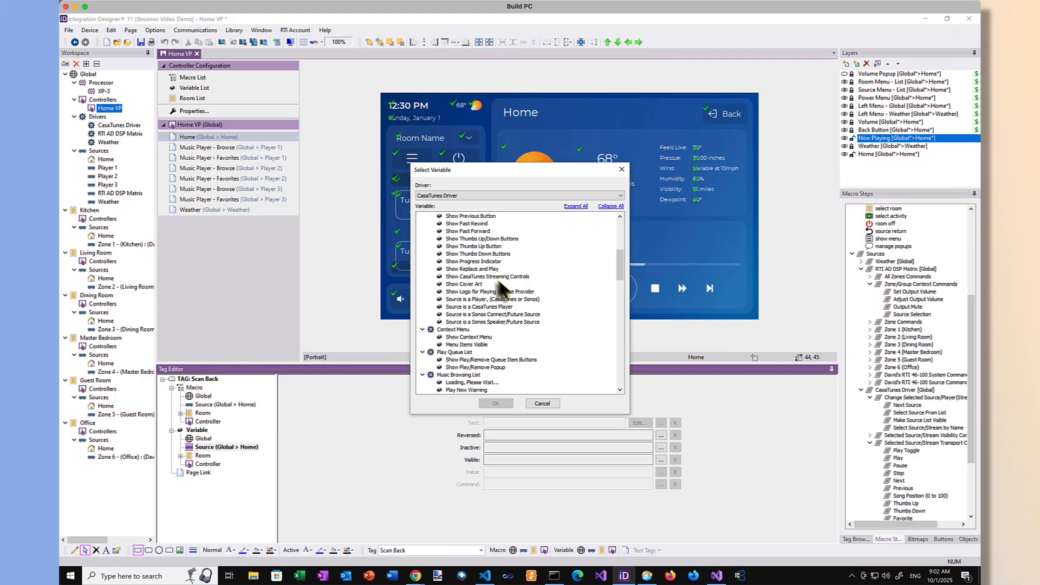
pyautogui.click(467, 223)
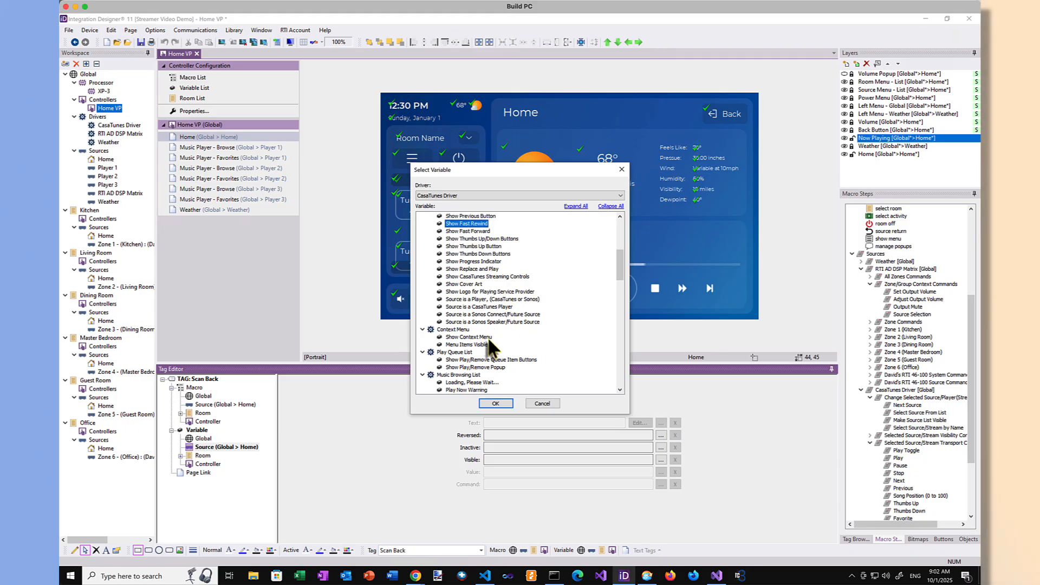
pyautogui.click(495, 403)
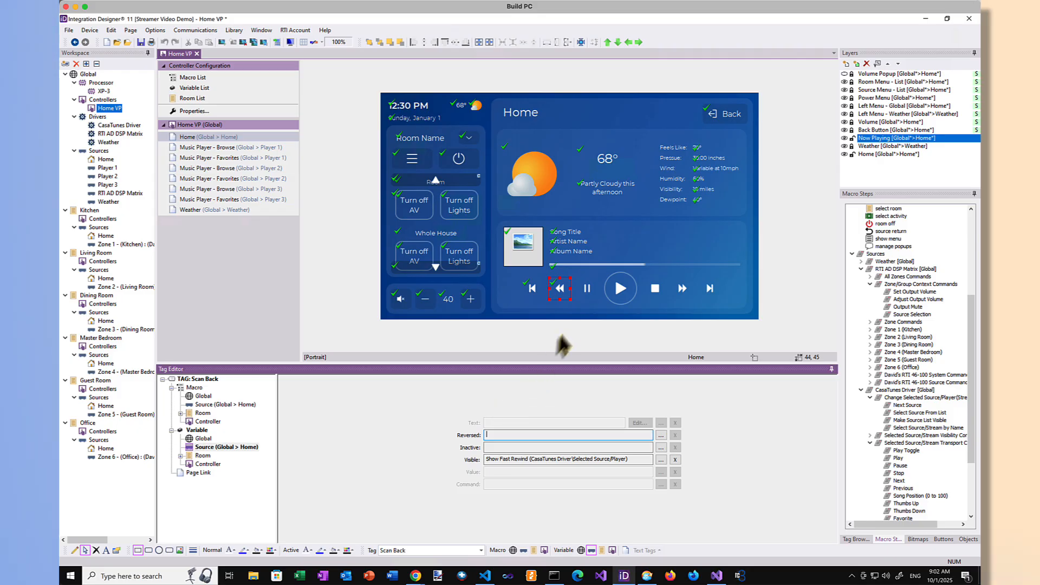
# Step: Select the Pause button among the Home page's now-playing transport controls
pyautogui.click(589, 295)
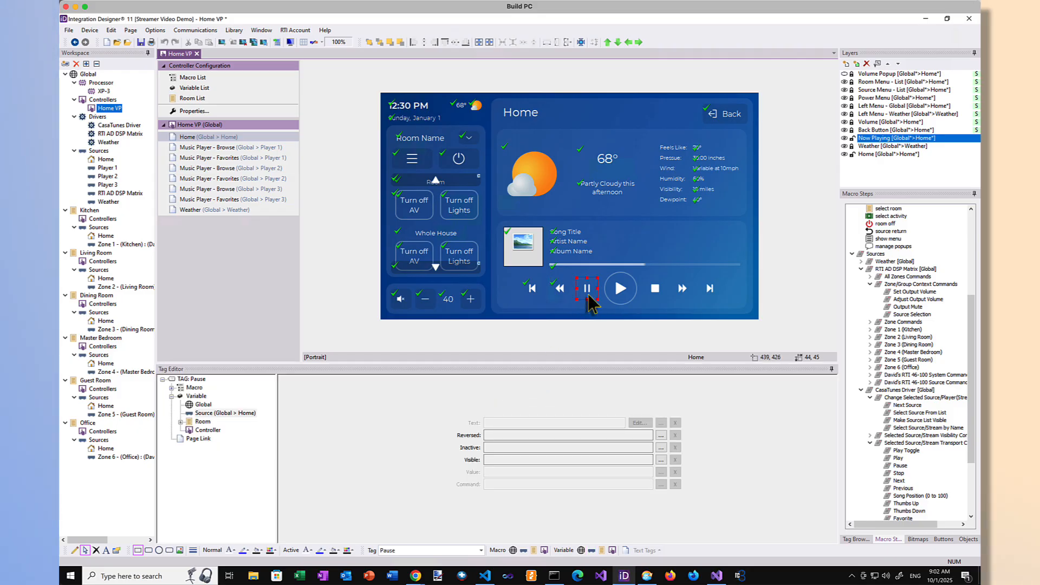
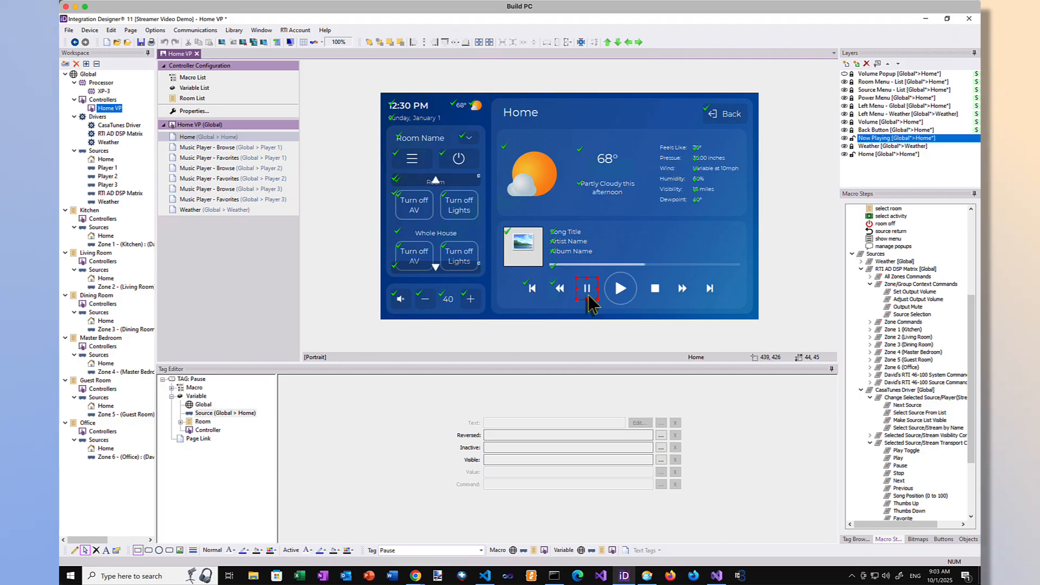
# Step: At Home source level, link the Pause button's visibility to CasaTunes Show Pause Button and its reversed state to Paused
pyautogui.click(660, 459)
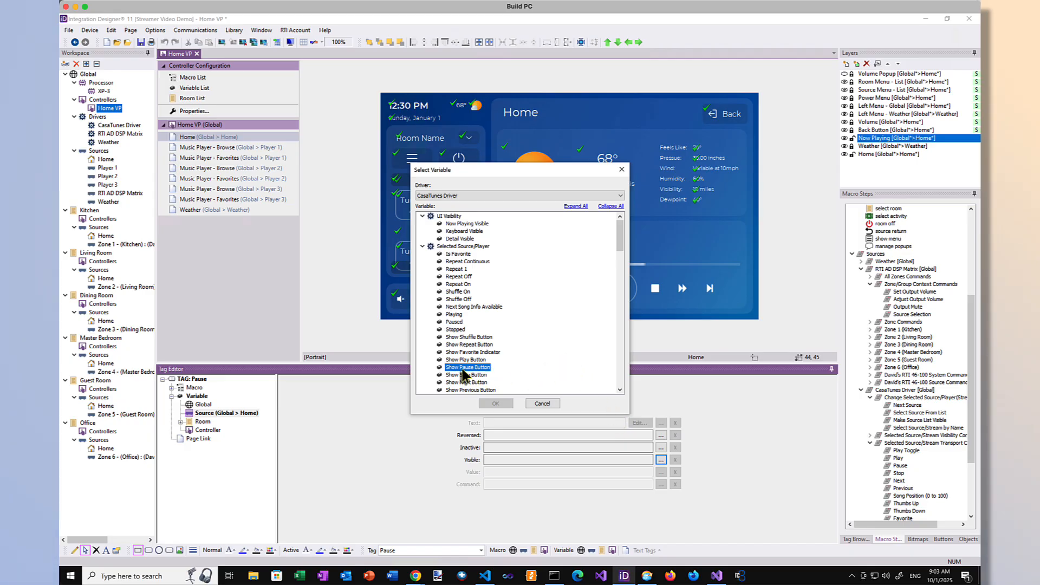
pyautogui.click(495, 404)
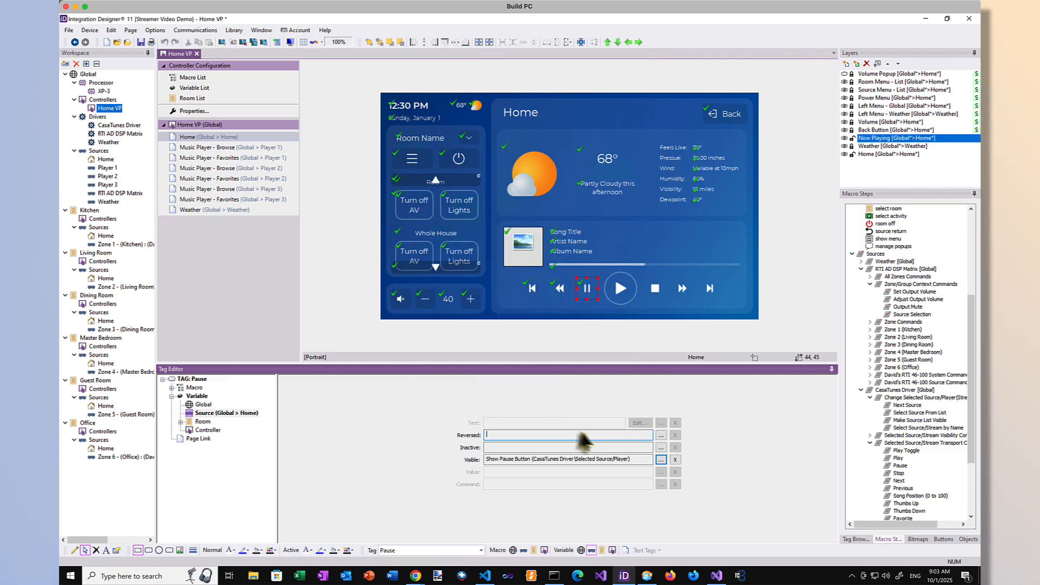
pyautogui.click(661, 435)
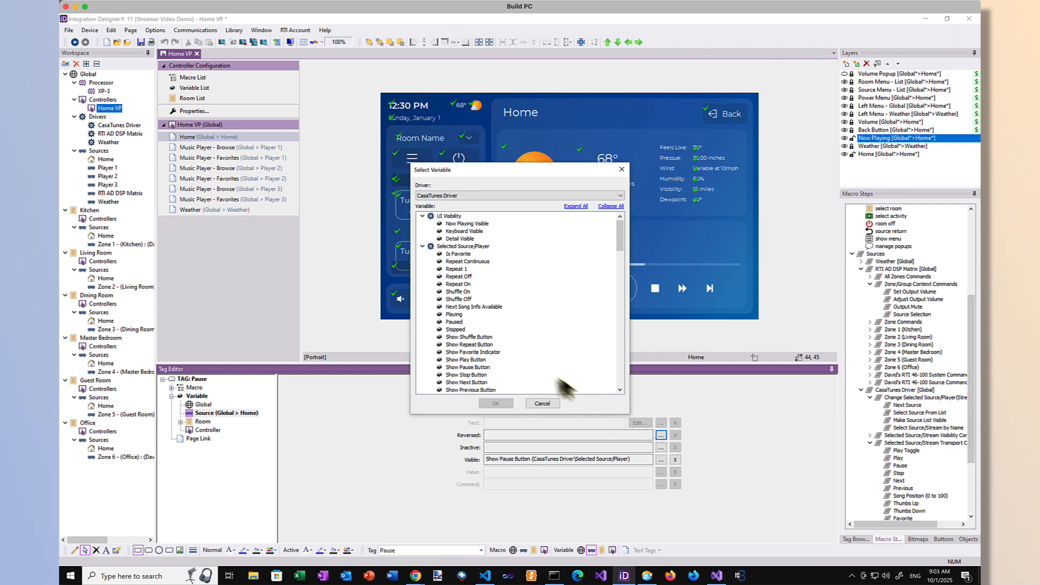
pyautogui.click(454, 322)
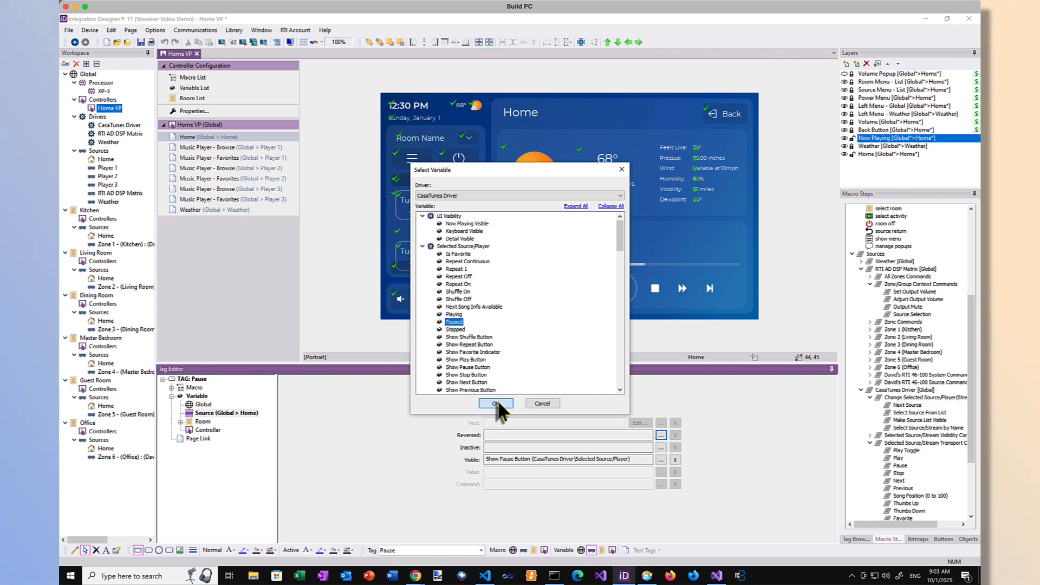
pyautogui.click(498, 400)
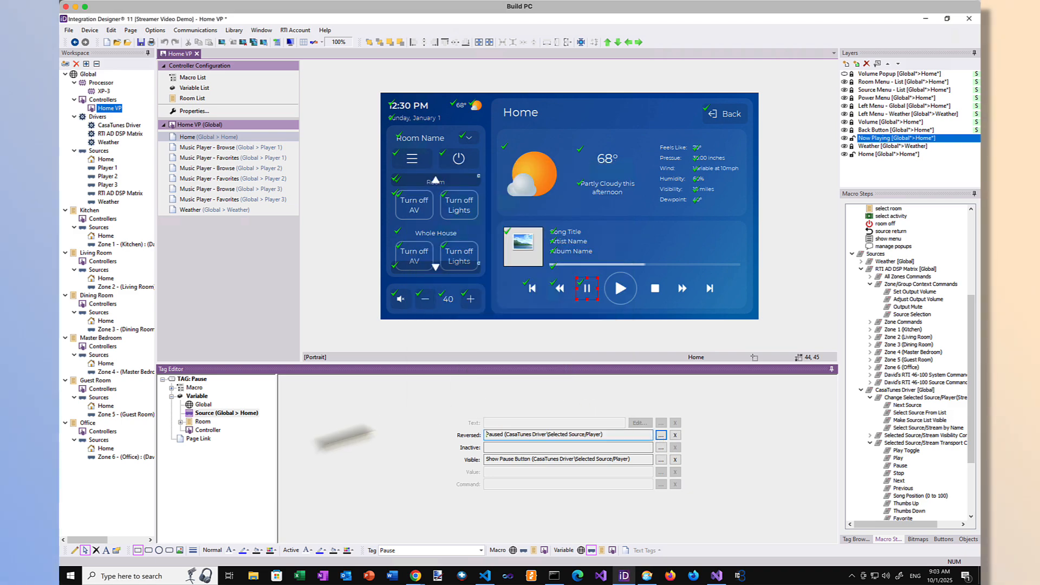
# Step: Add the CasaTunes transport command Pause to the Pause button's macro at Home source level
pyautogui.click(171, 387)
pyautogui.click(223, 405)
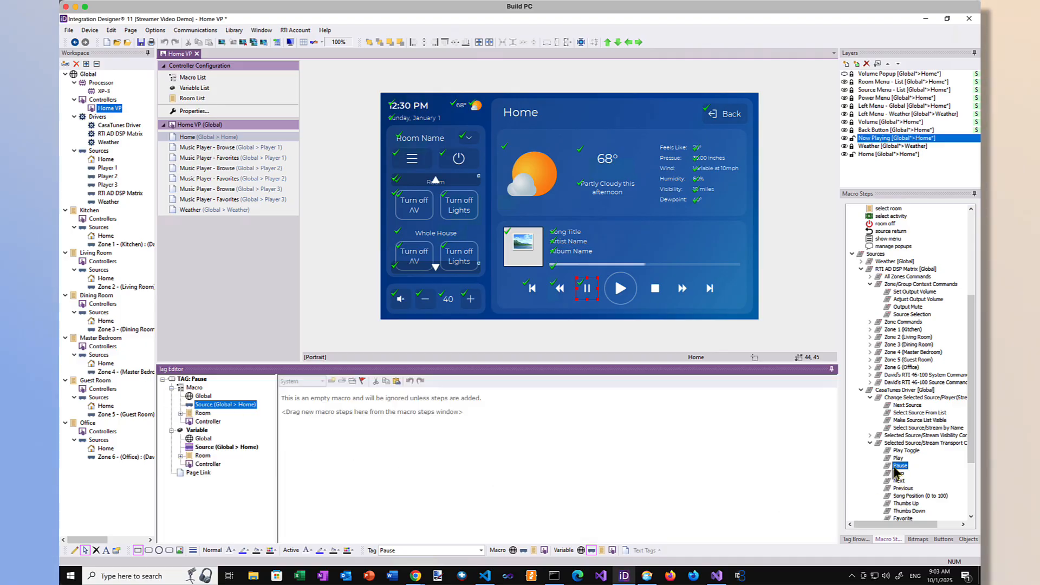
pyautogui.moveTo(900, 466); pyautogui.dragTo(805, 476)
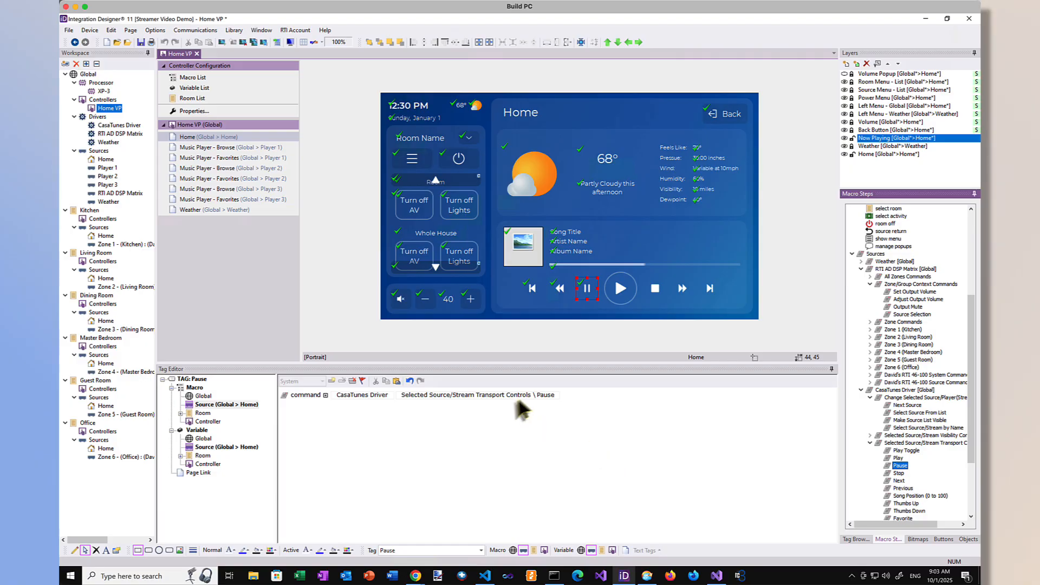
# Step: At Home source level, add the transport command Play to the Play button's macro and link Visible to Show Play Button and Reversed to Playing
pyautogui.click(620, 299)
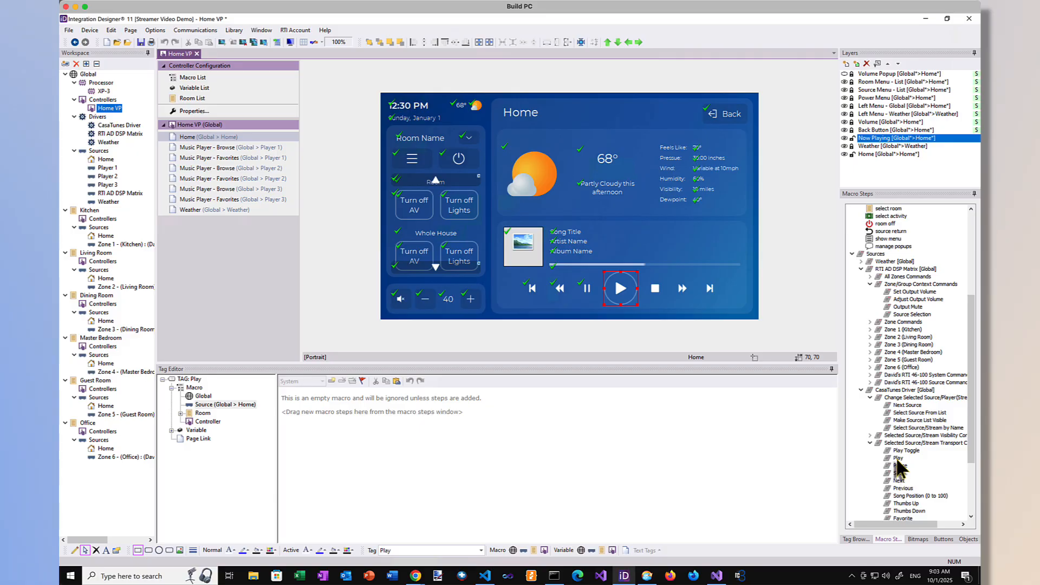
pyautogui.moveTo(897, 458); pyautogui.dragTo(588, 461)
pyautogui.click(172, 429)
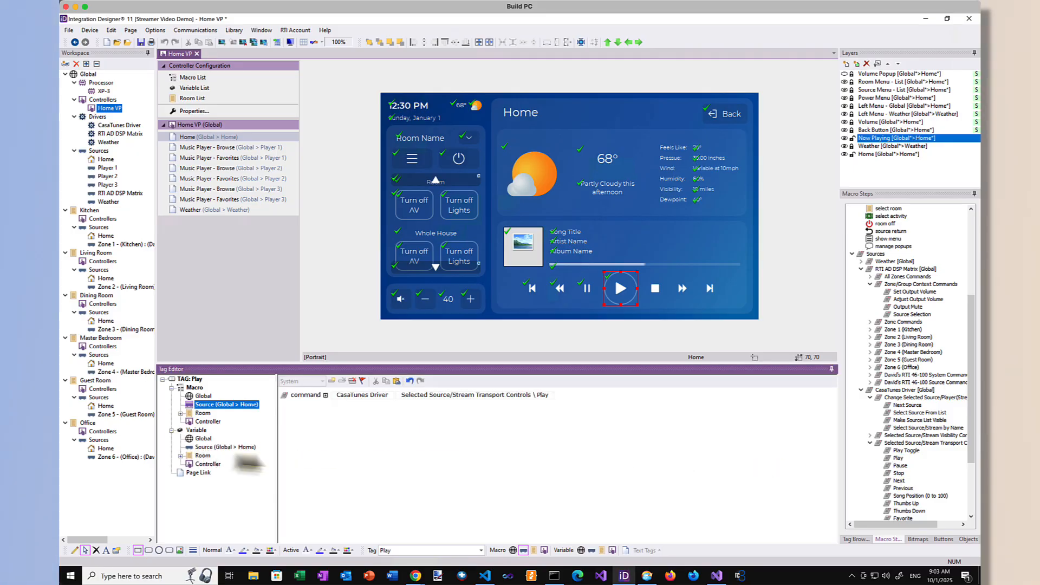
pyautogui.click(230, 447)
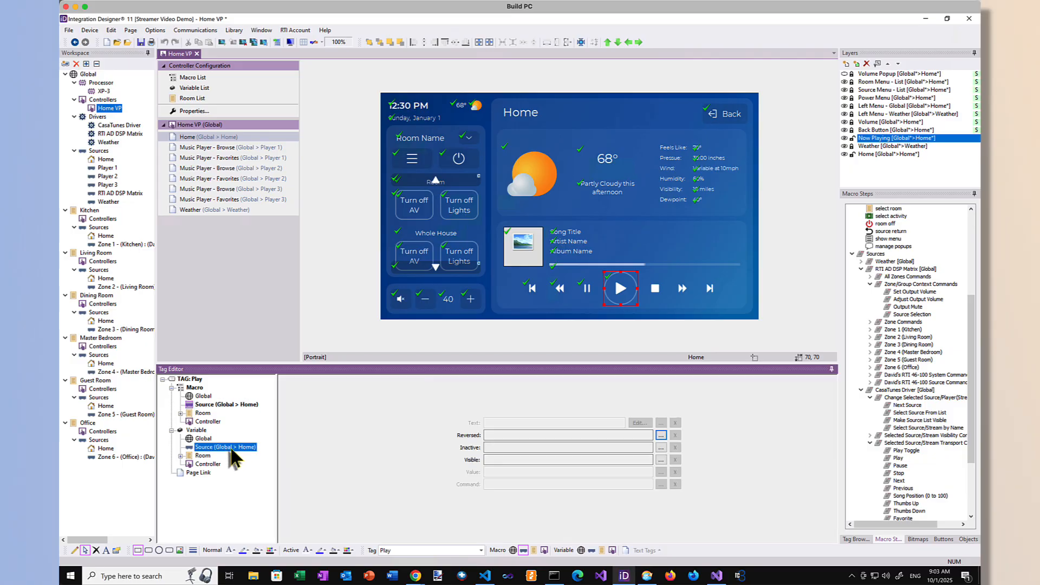
pyautogui.click(661, 460)
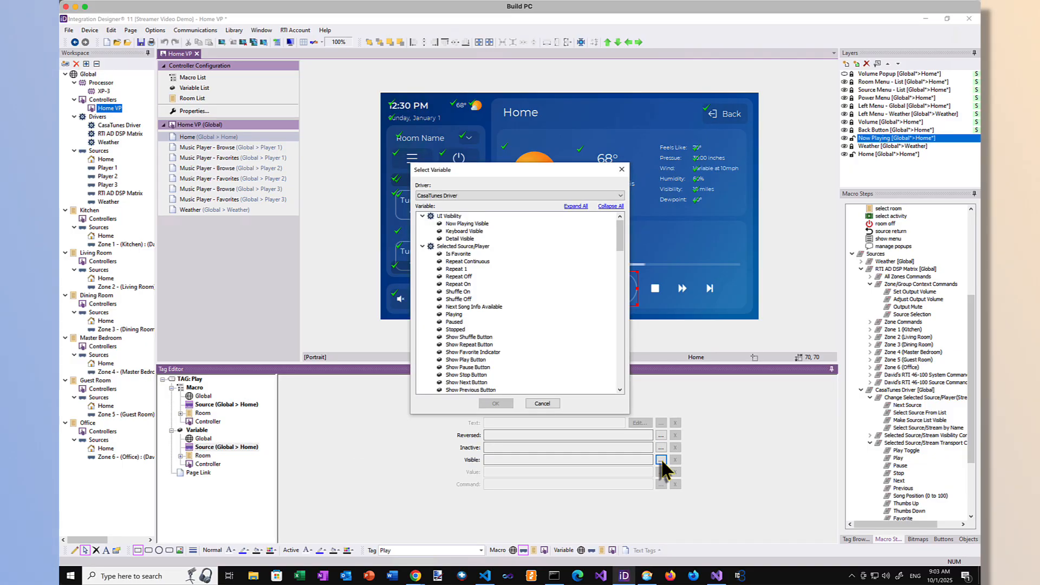
pyautogui.click(480, 360)
pyautogui.click(489, 403)
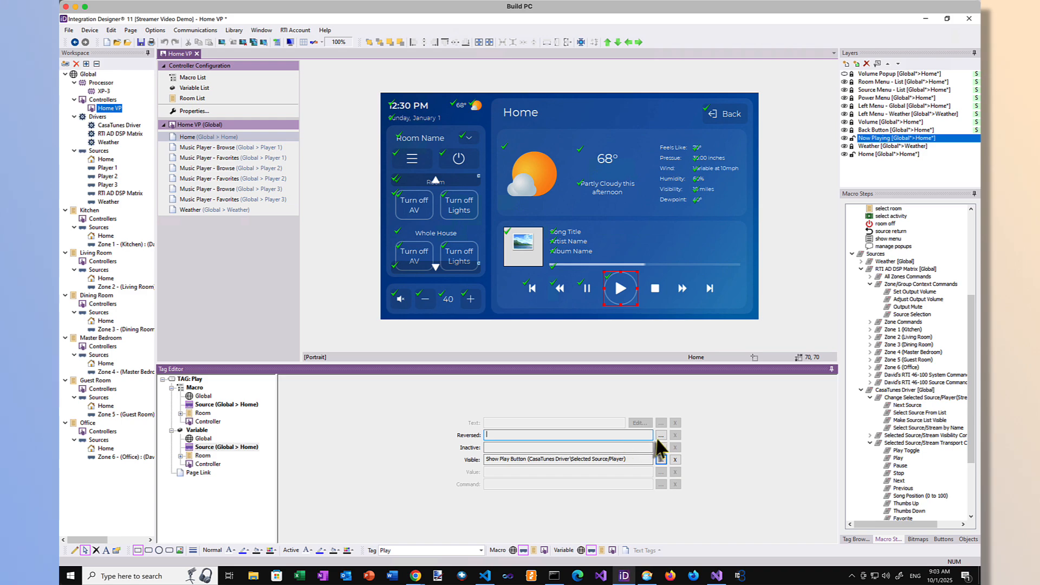
pyautogui.click(661, 435)
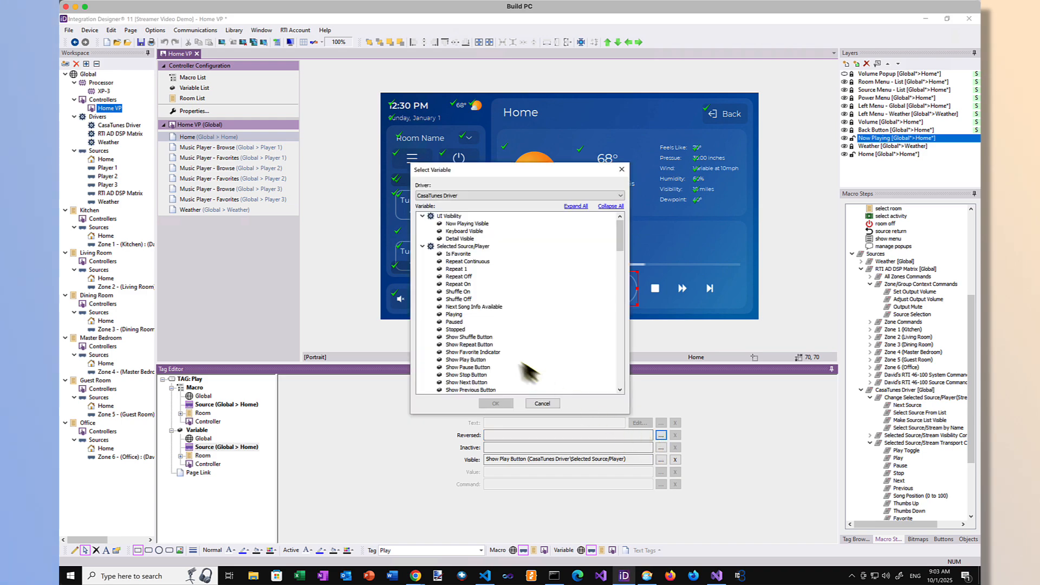
pyautogui.doubleClick(462, 314)
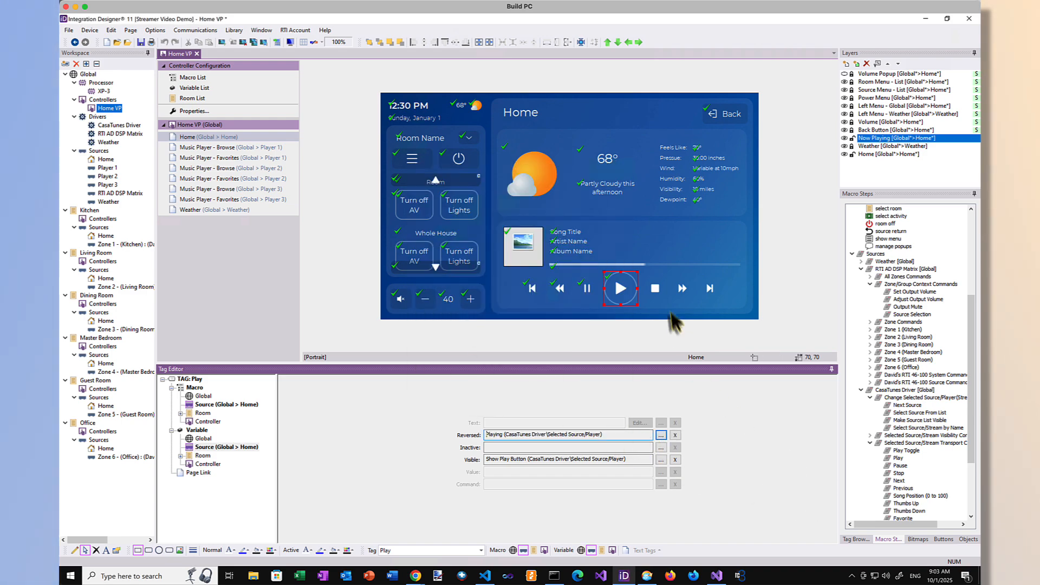
# Step: Link the Stop button's visibility to CasaTunes Show Stop Button and its reversed state to Stopped, at Home source level
pyautogui.click(655, 293)
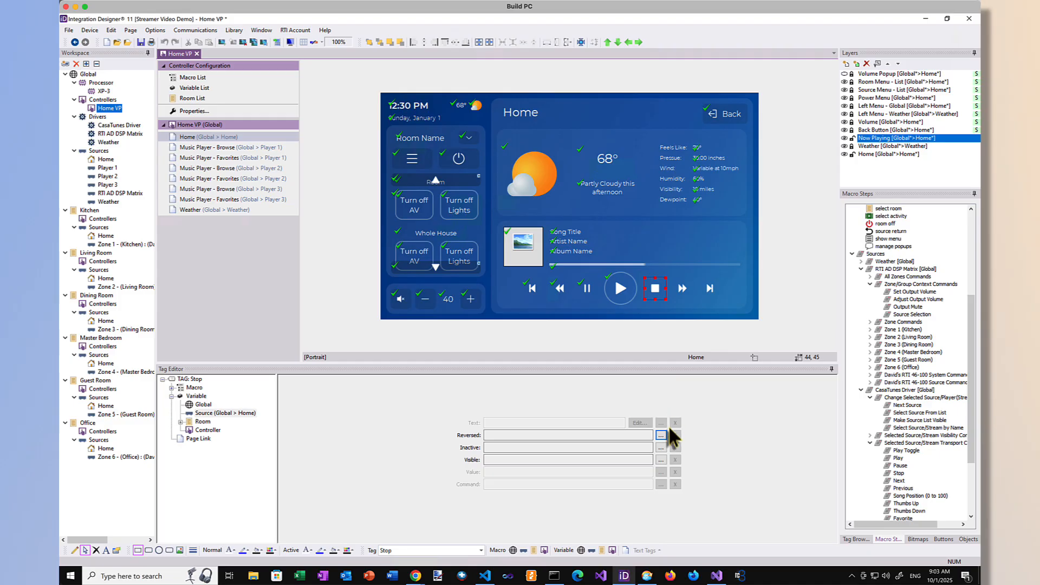
pyautogui.click(661, 460)
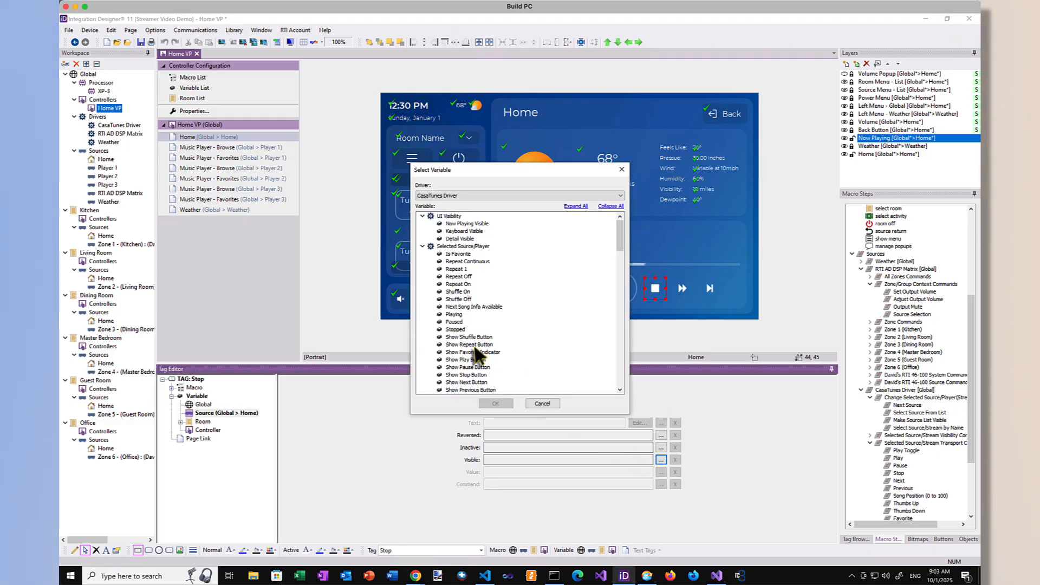
pyautogui.click(470, 375)
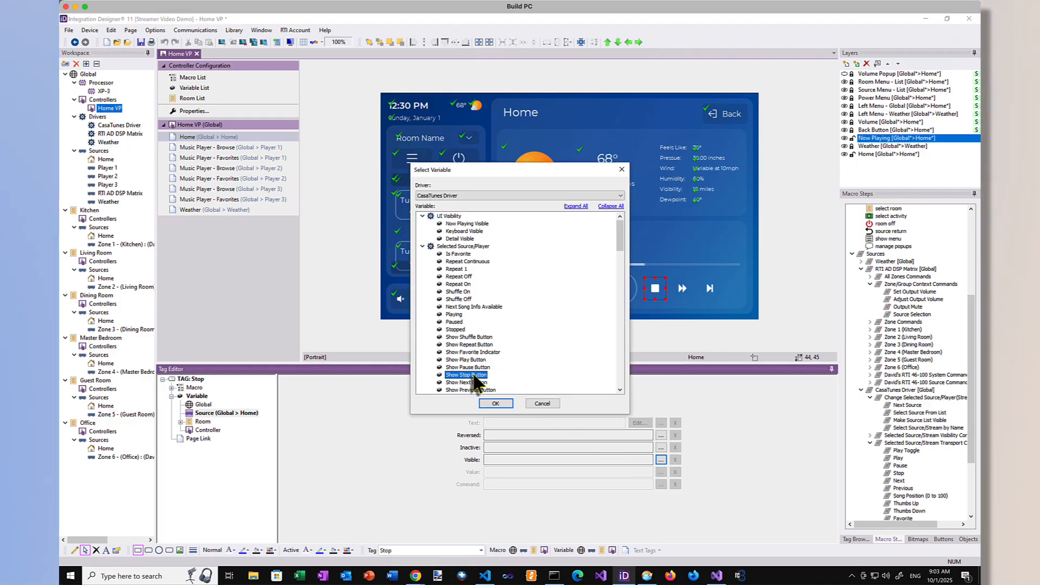
pyautogui.click(487, 403)
pyautogui.click(660, 436)
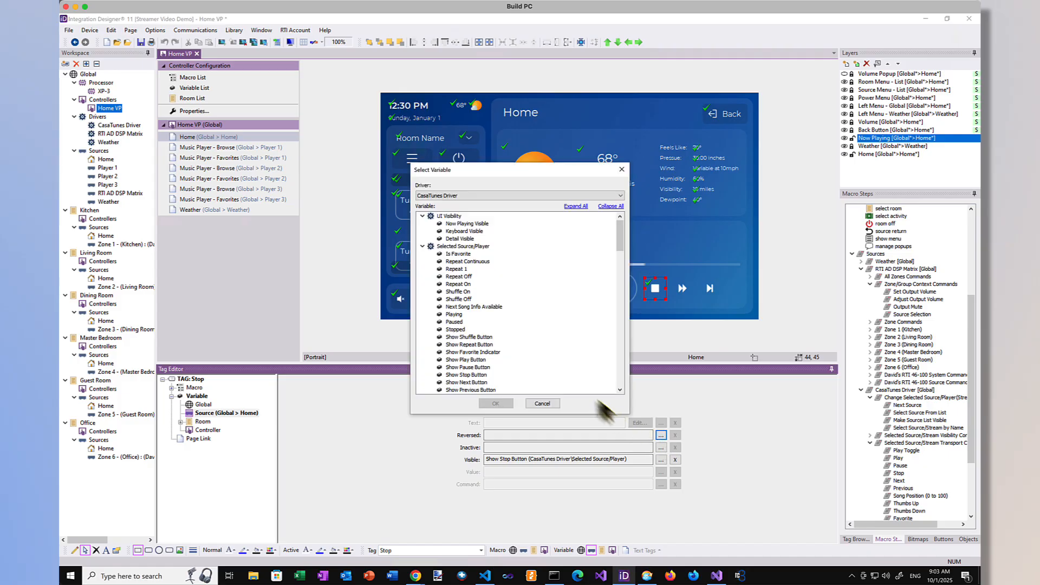
pyautogui.click(455, 330)
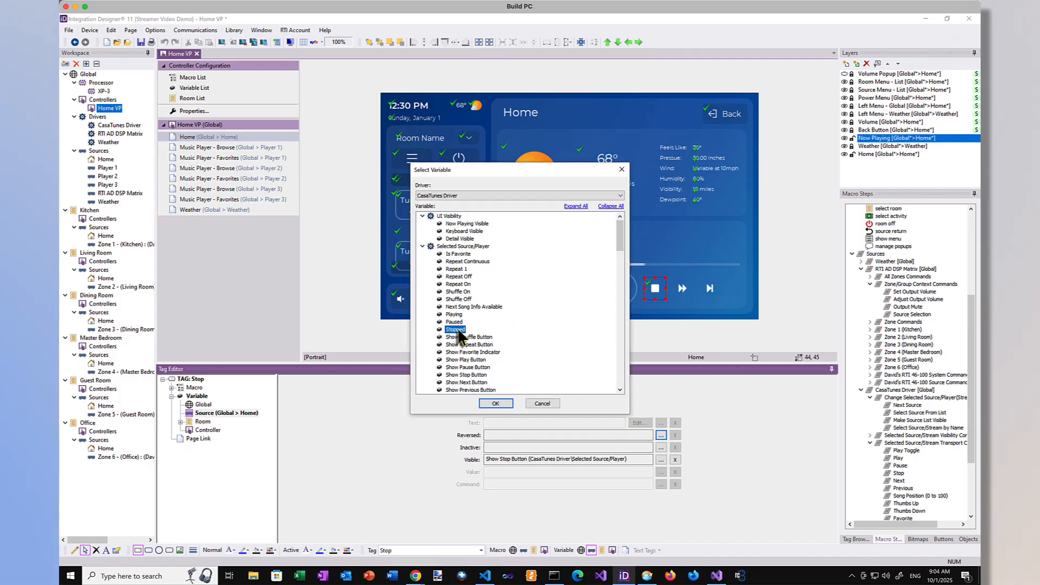
pyautogui.press('Return')
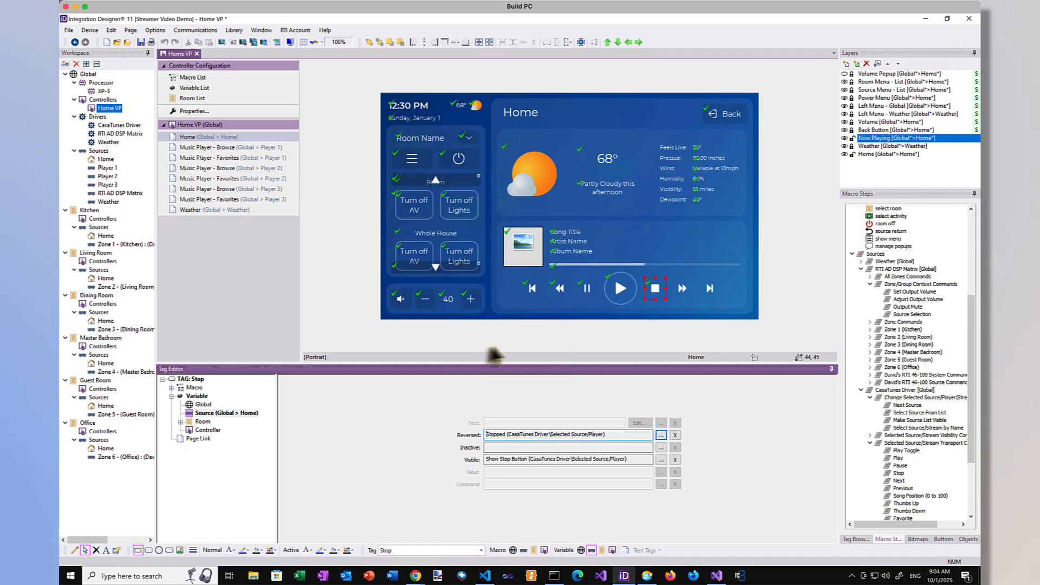
# Step: Add the CasaTunes transport command Stop to the Stop button's macro at Home source level
pyautogui.click(172, 387)
pyautogui.click(199, 406)
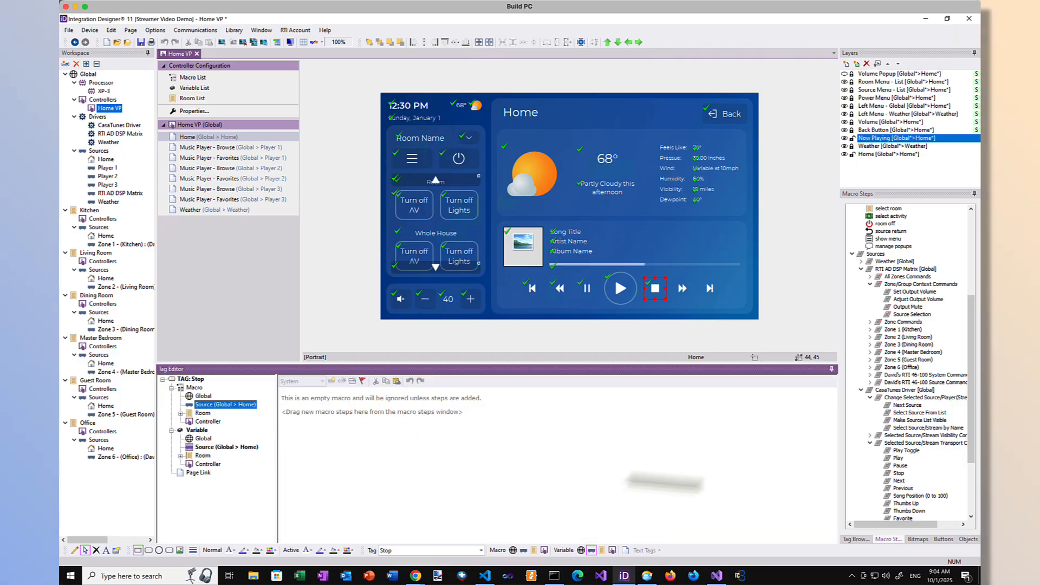
pyautogui.doubleClick(898, 473)
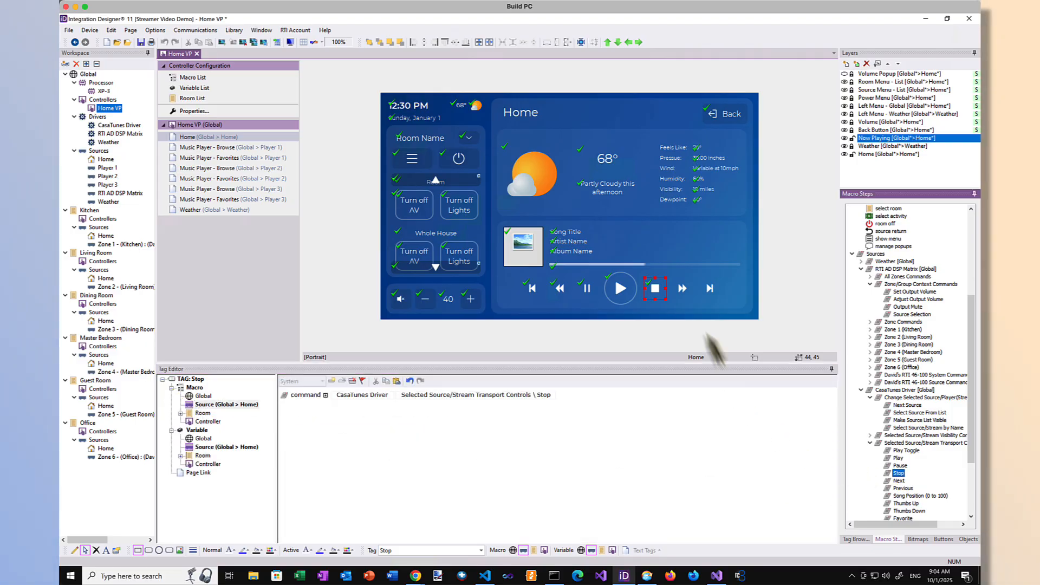
# Step: Link the Scan Forward button's visibility, at Home source level, to the CasaTunes Driver's Show Fast Forward variable
pyautogui.click(683, 290)
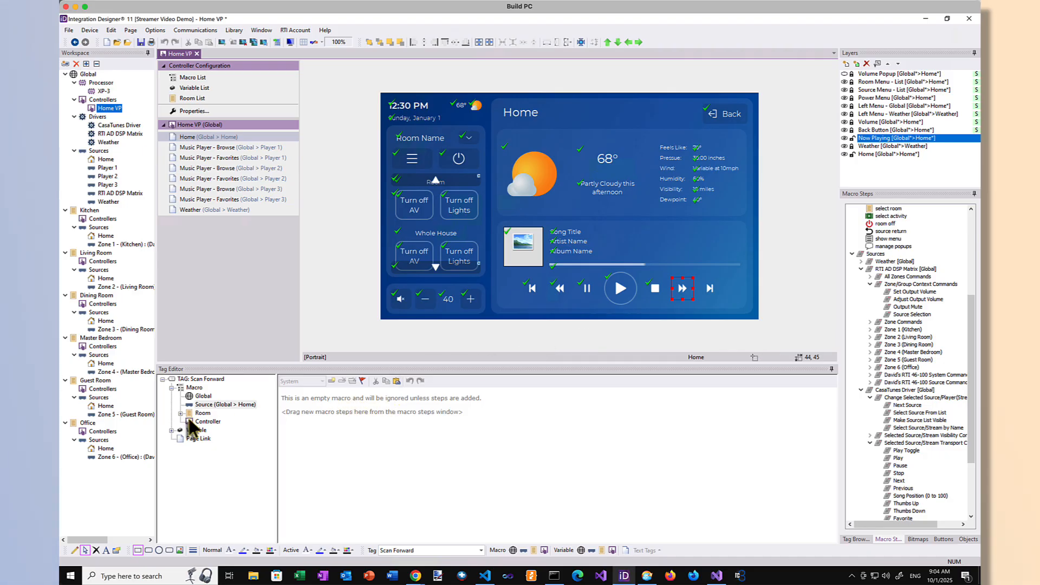
pyautogui.click(171, 431)
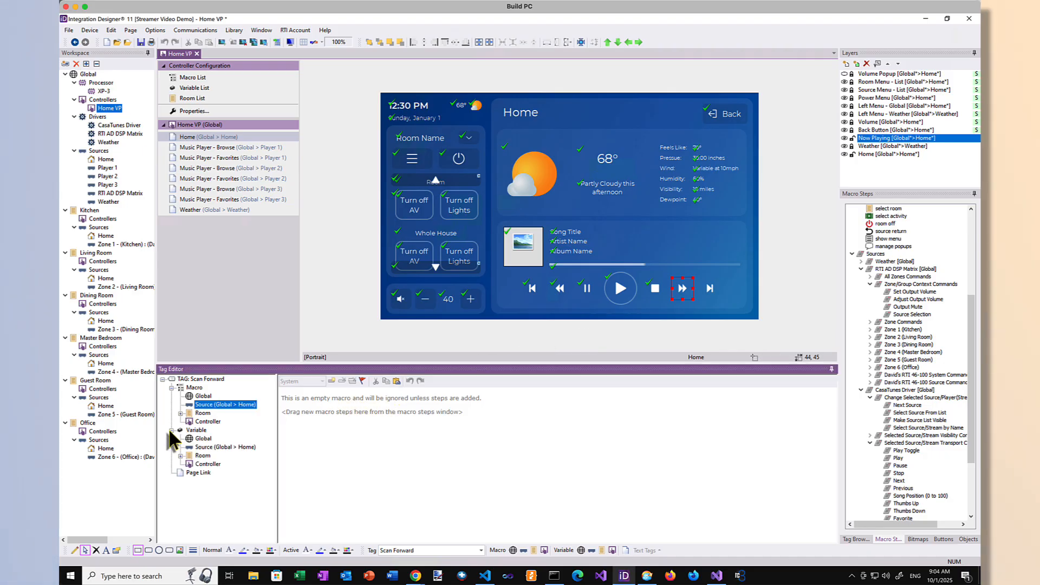
pyautogui.click(211, 447)
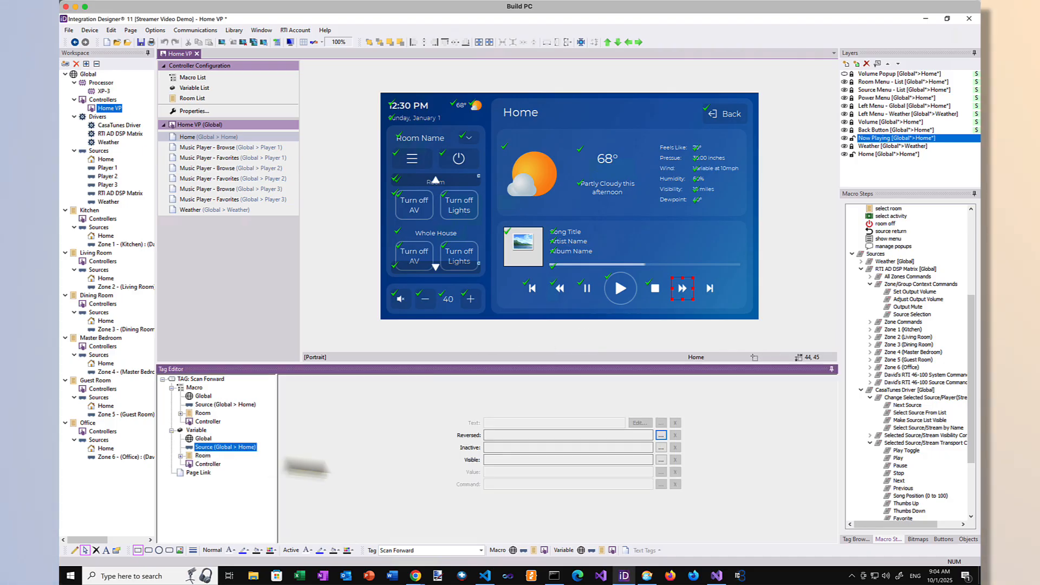
pyautogui.click(661, 461)
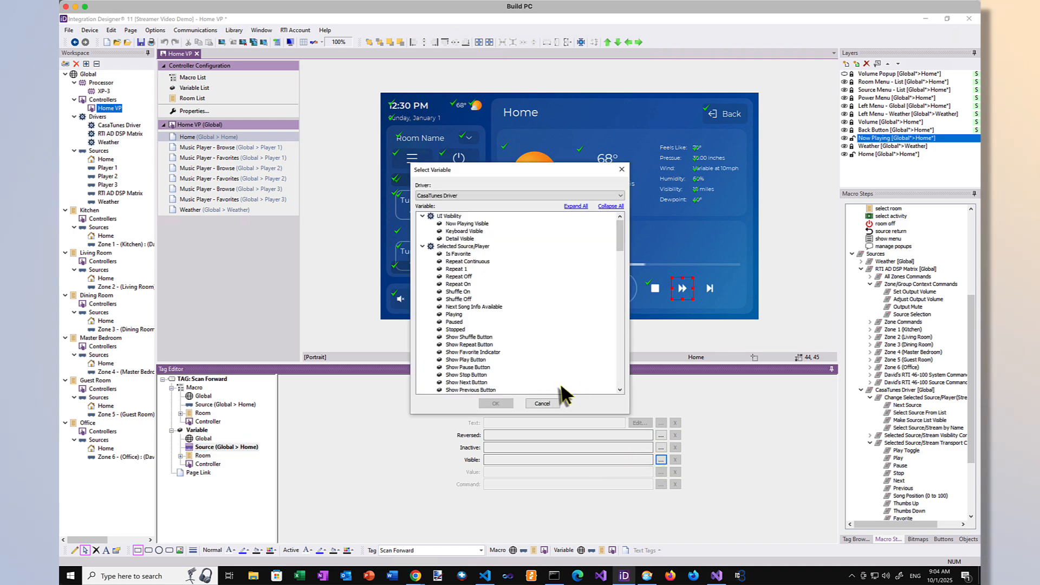
pyautogui.moveTo(618, 244); pyautogui.dragTo(620, 259)
pyautogui.doubleClick(466, 321)
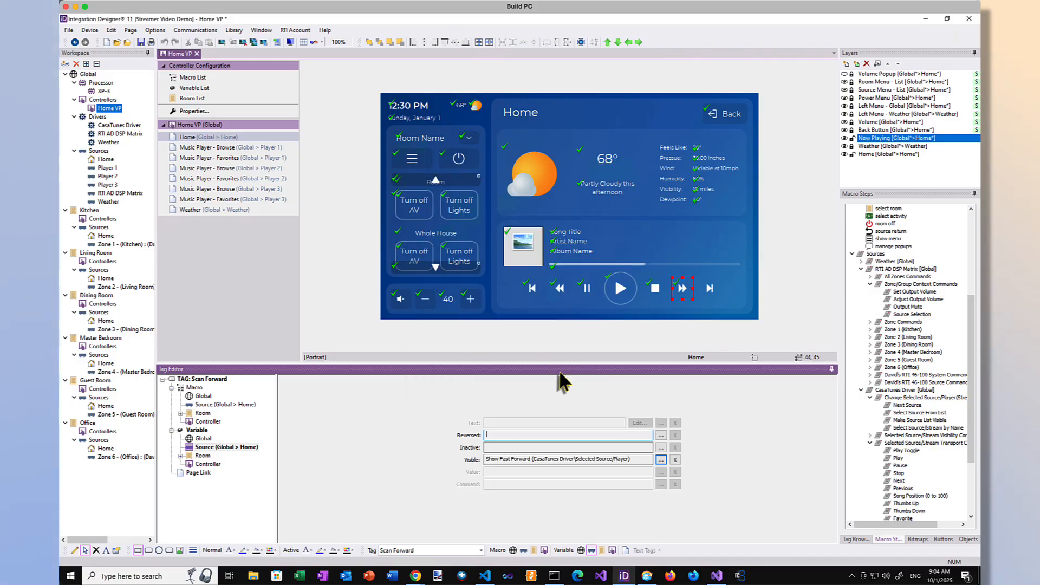
# Step: At Home source level, link the Skip Forward button's visibility to CasaTunes Show Next Button and add the transport command Next to its macro
pyautogui.click(707, 288)
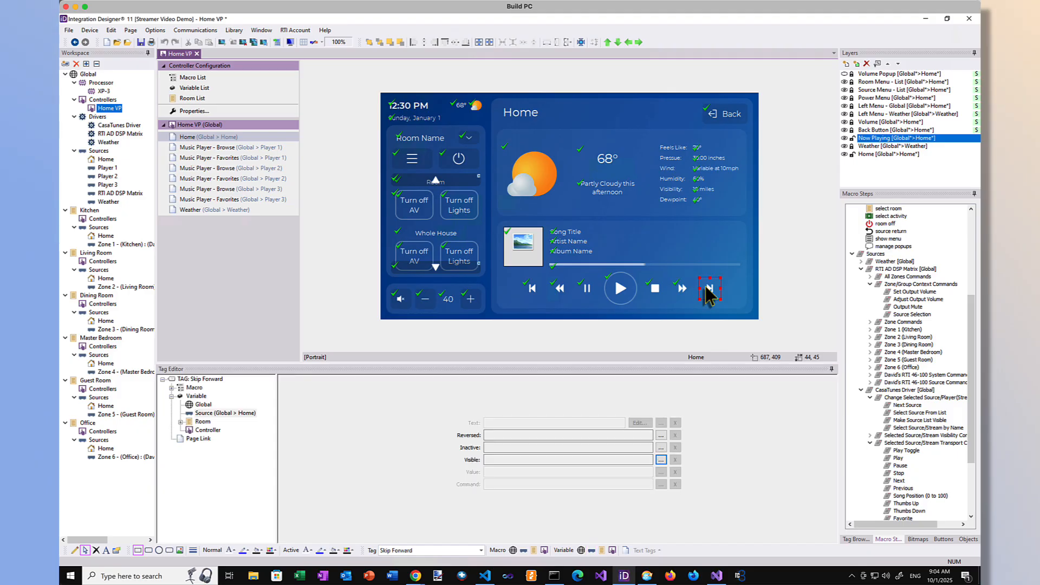
pyautogui.click(660, 459)
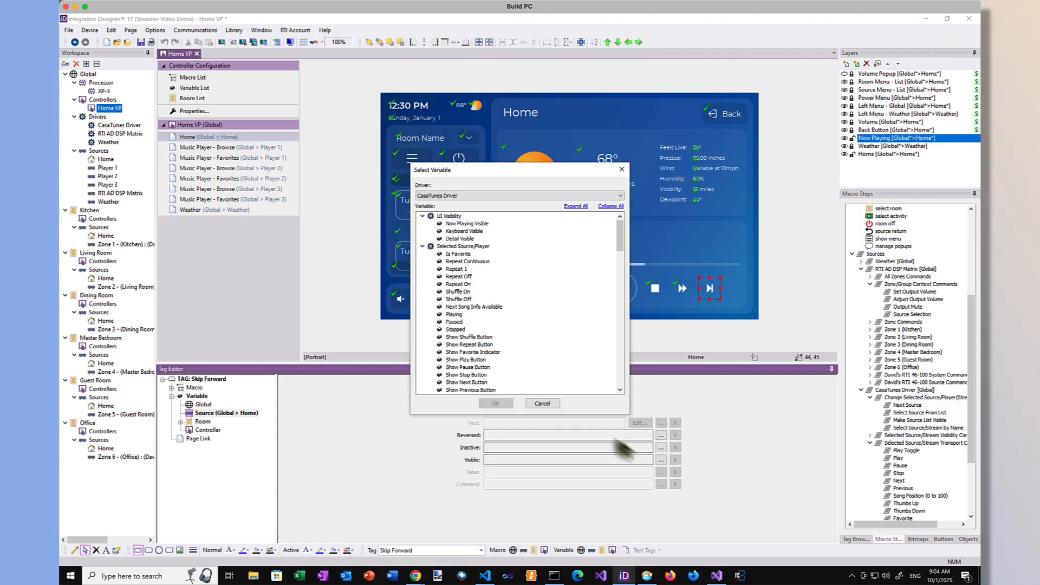
pyautogui.doubleClick(491, 382)
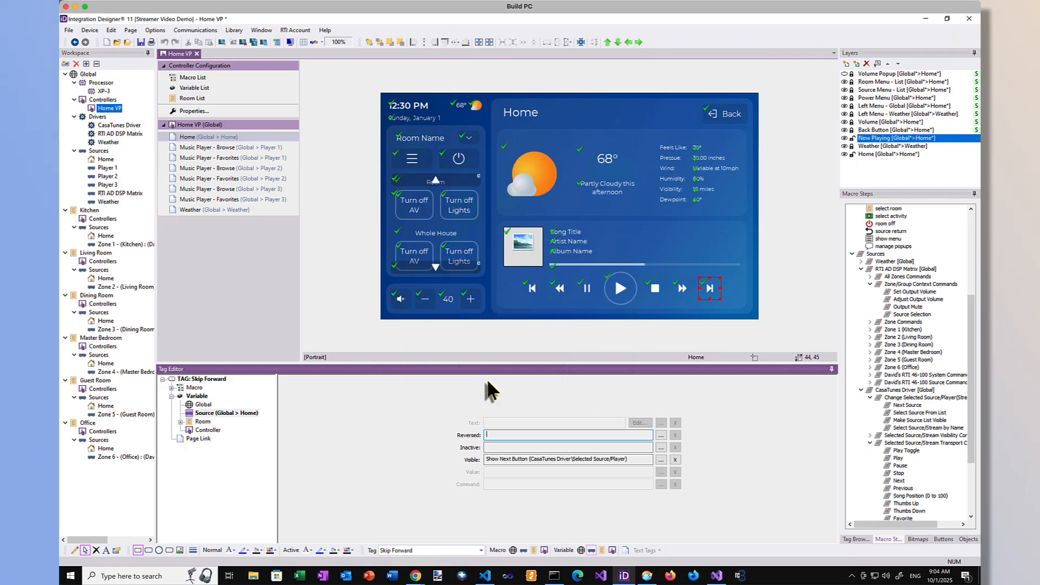
pyautogui.click(172, 388)
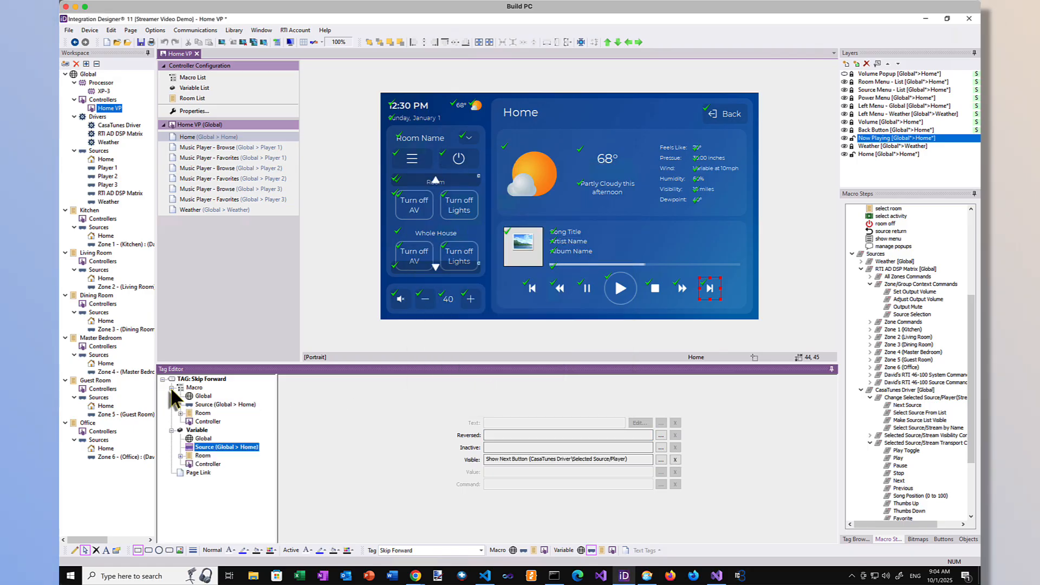
pyautogui.click(225, 405)
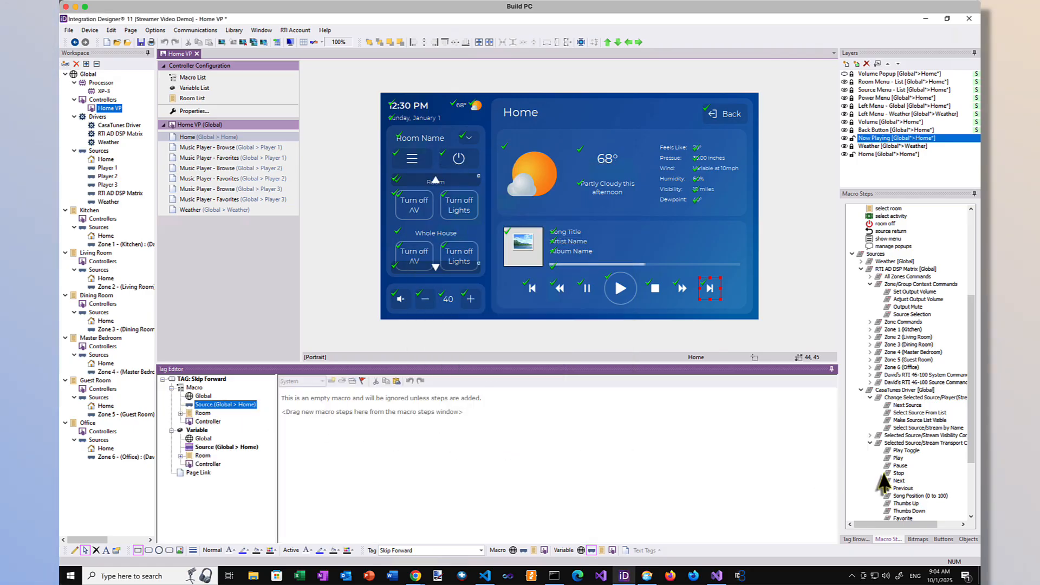
pyautogui.doubleClick(898, 481)
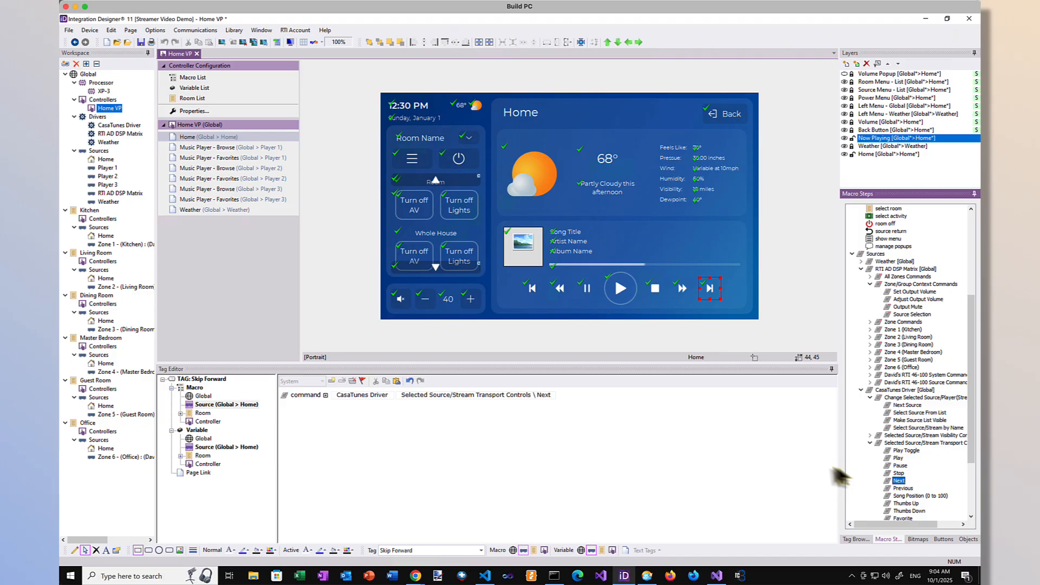
pyautogui.click(776, 457)
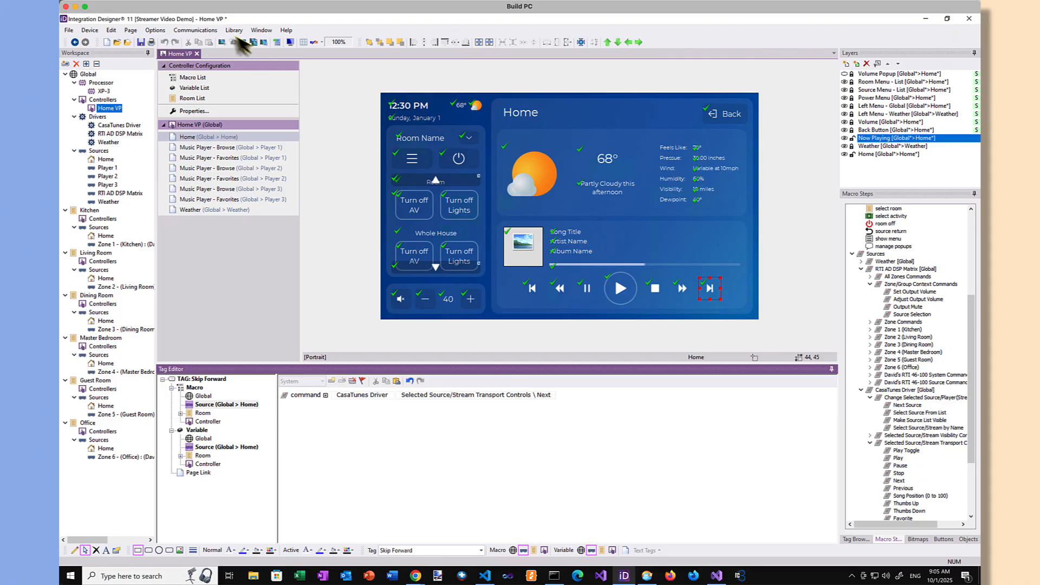
# Step: Send the project to local devices, targeting the XP-3 found on the network, and send Home VP to open its Virtual Panel
pyautogui.click(200, 31)
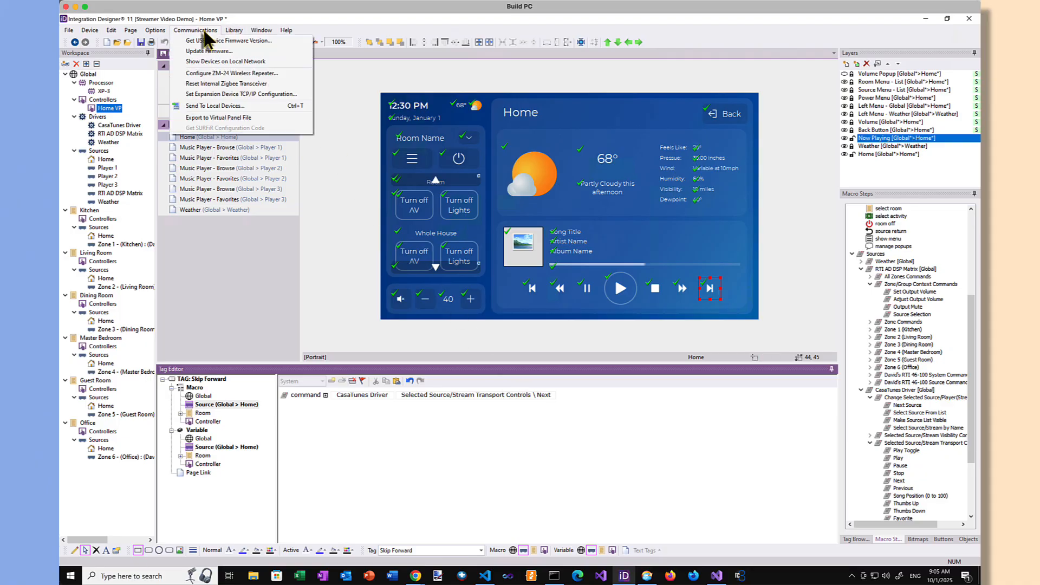
pyautogui.click(228, 106)
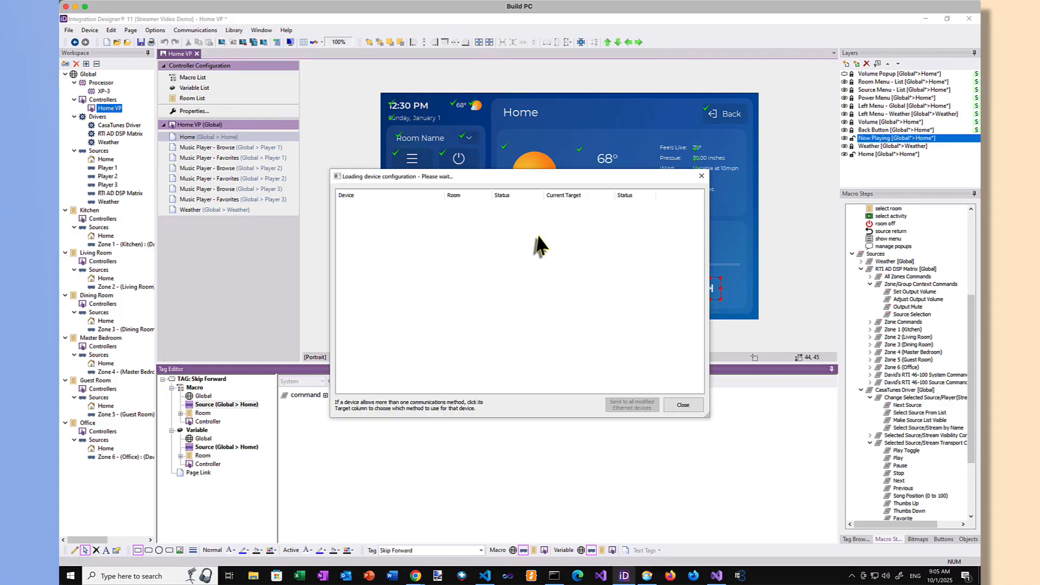
pyautogui.click(551, 209)
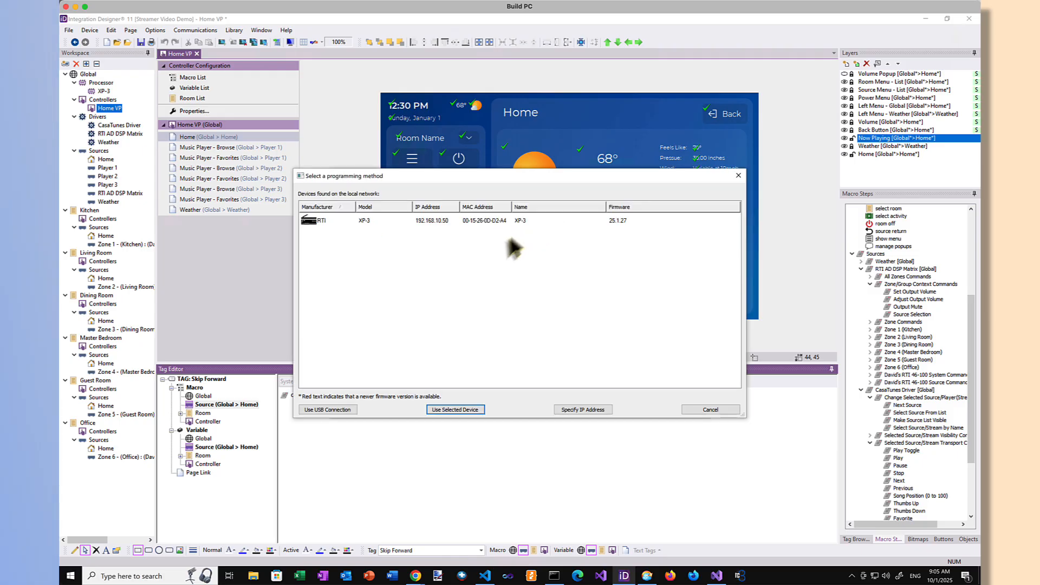
pyautogui.click(442, 223)
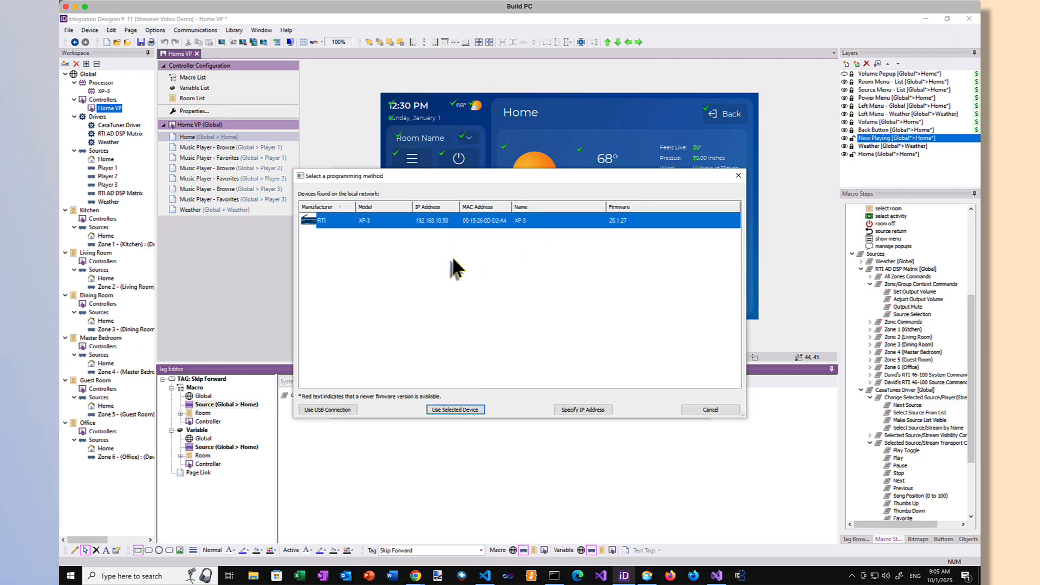
pyautogui.click(455, 410)
pyautogui.click(637, 225)
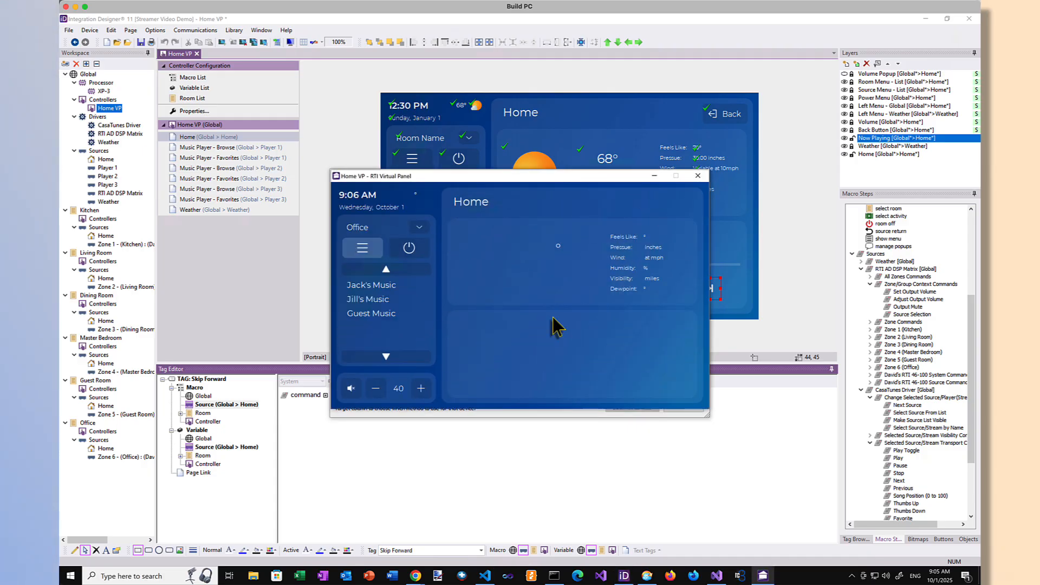
# Step: Move the Home VP Virtual Panel window aside, close the Send to Device dialog and minimize Integration Designer
pyautogui.moveTo(537, 175); pyautogui.dragTo(432, 250)
pyautogui.moveTo(400, 211); pyautogui.dragTo(188, 300)
pyautogui.click(924, 16)
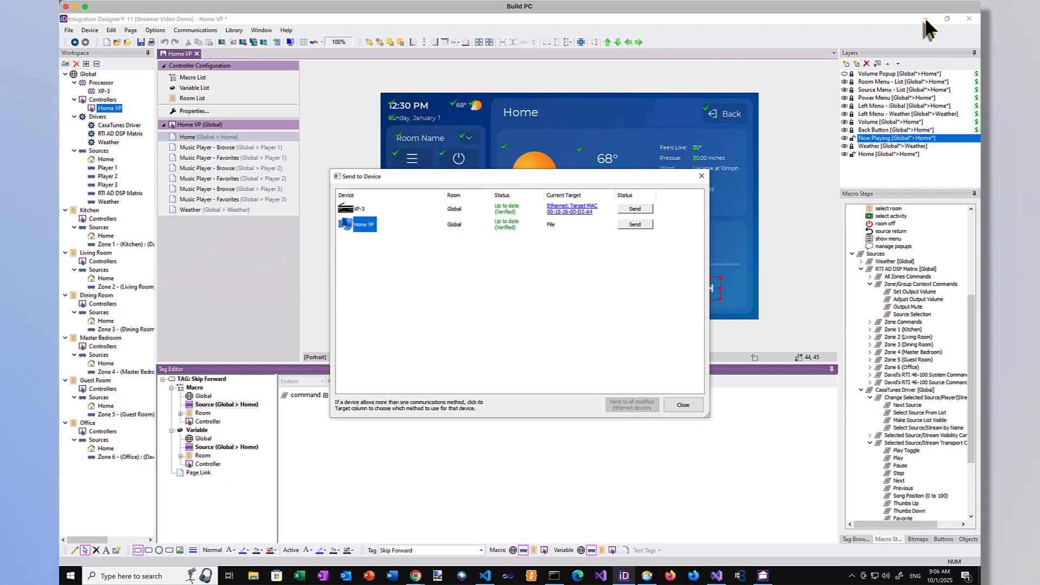
pyautogui.click(692, 407)
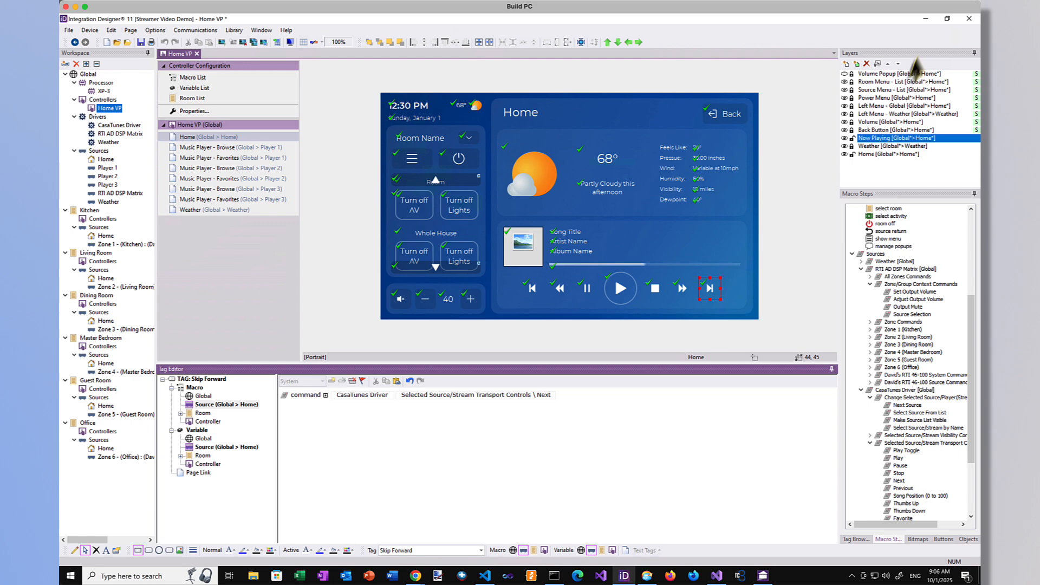
pyautogui.click(926, 19)
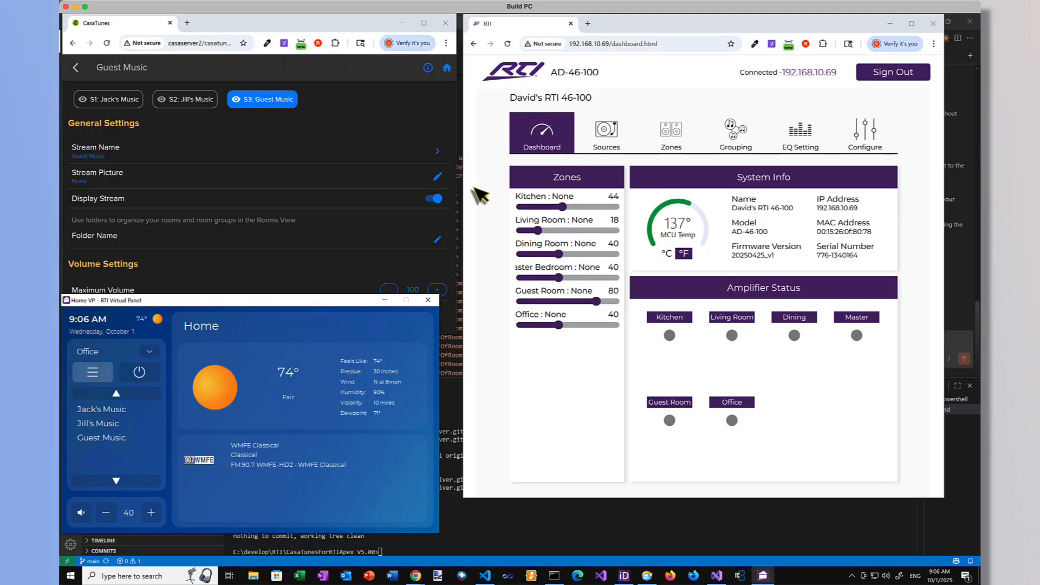
# Step: Switch to CasaTunes, return to its My Home page of streams, and position the Virtual Panel window beneath that list
pyautogui.click(445, 82)
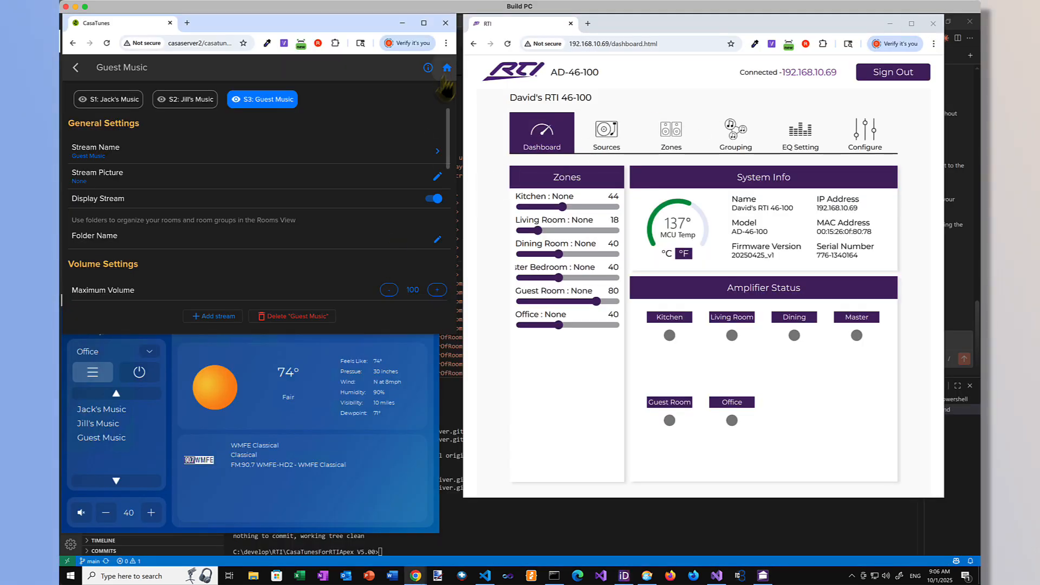
pyautogui.click(447, 68)
pyautogui.click(381, 342)
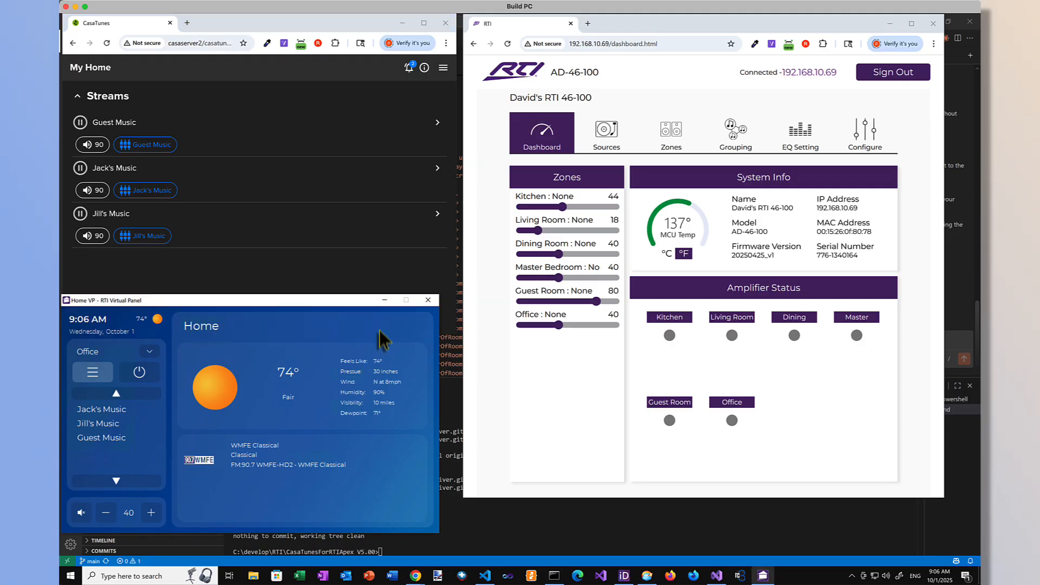
pyautogui.moveTo(353, 302); pyautogui.dragTo(363, 299)
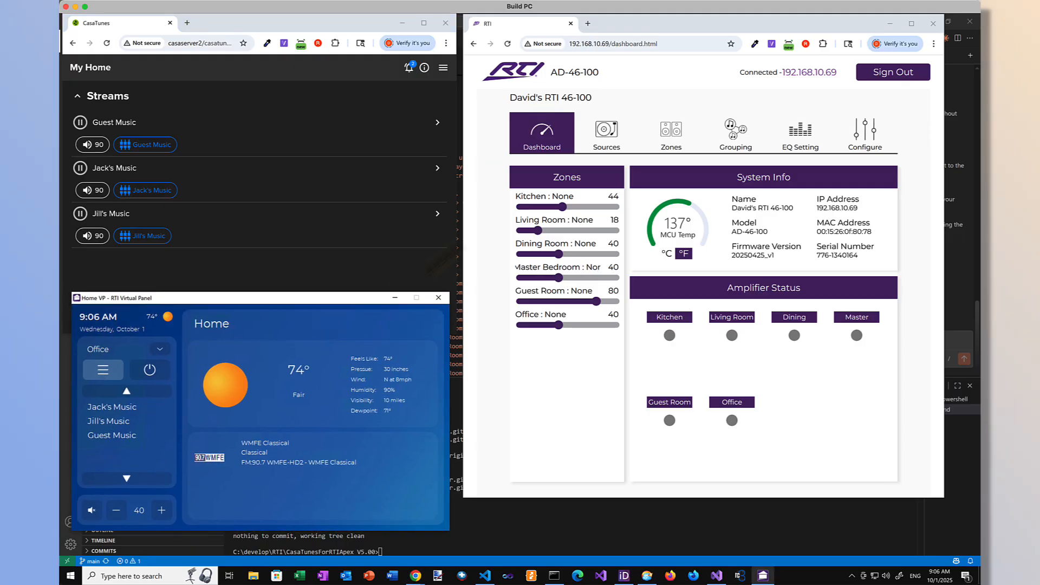
# Step: In the RTI Virtual Panel, select the Kitchen and play Jack's Music, and reload the AD-46-100 dashboard to check the zone's source
pyautogui.click(507, 43)
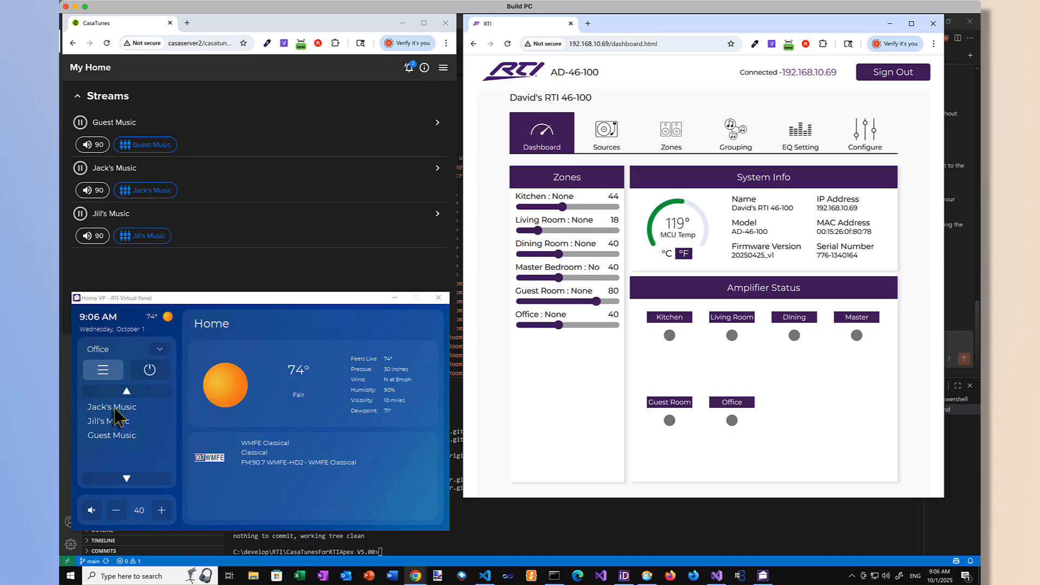
pyautogui.click(159, 349)
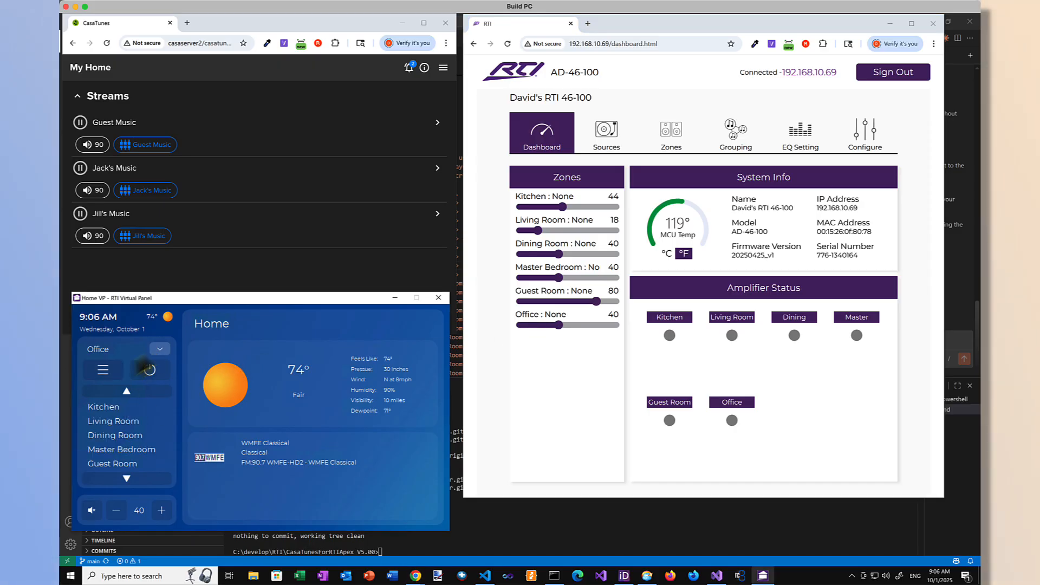
pyautogui.click(102, 407)
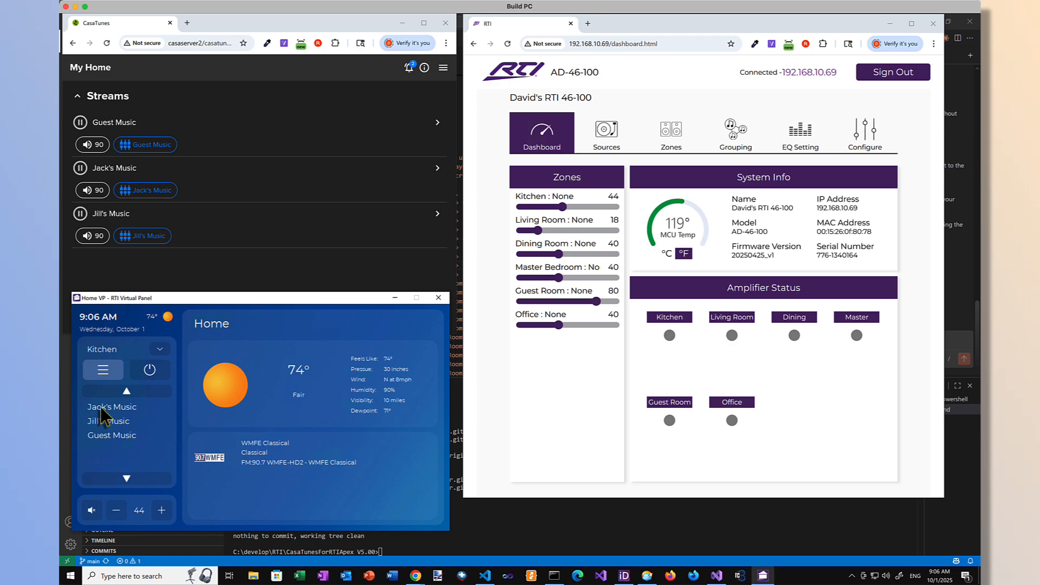
pyautogui.click(100, 407)
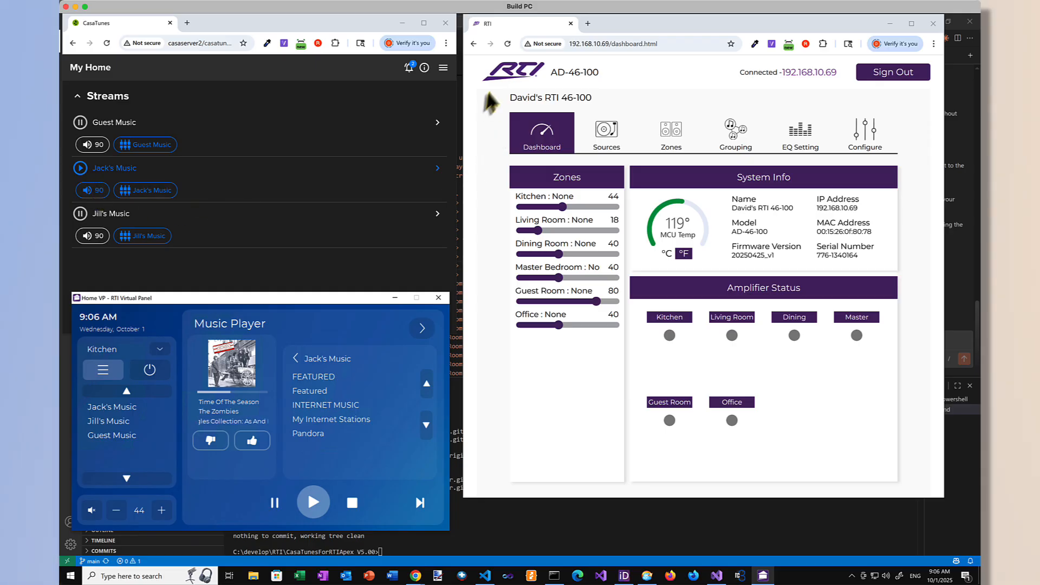
pyautogui.click(509, 44)
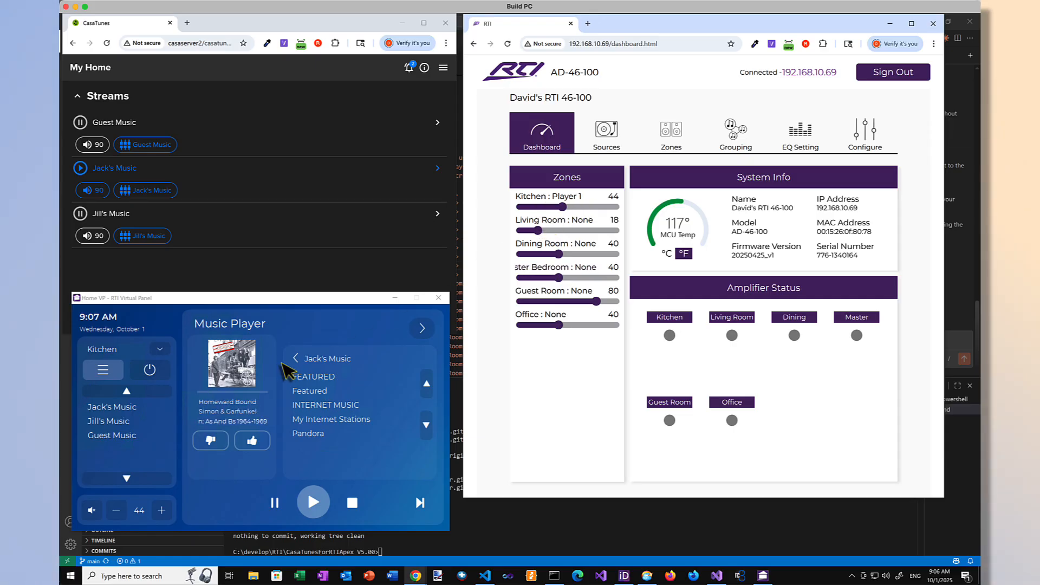
# Step: Play Jill's Music in the Living Room and Guest Music in the Dining Room, reloading the AD-46-100 dashboard to check both zones
pyautogui.click(161, 350)
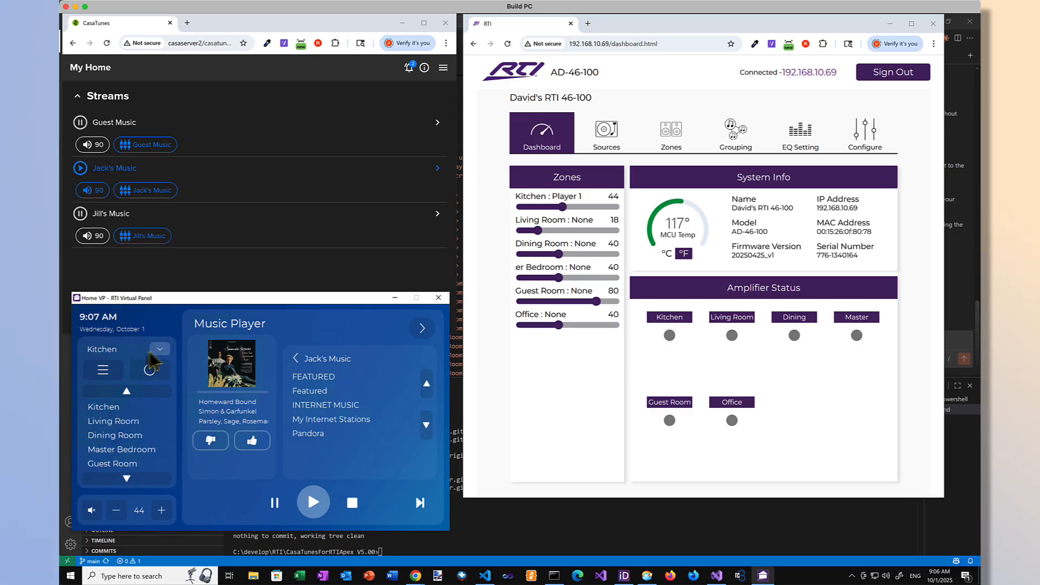
pyautogui.click(124, 422)
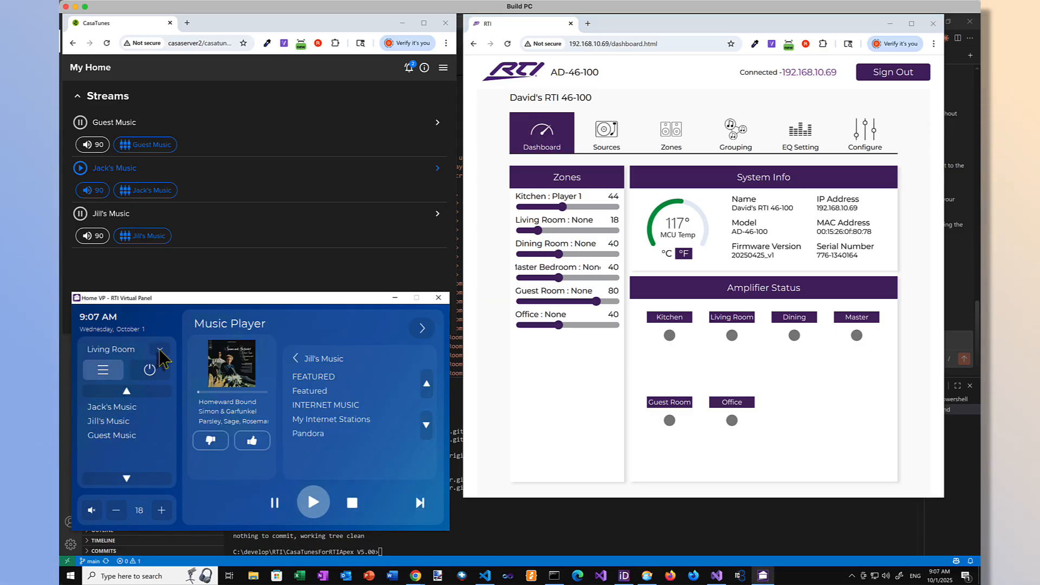
pyautogui.click(159, 349)
pyautogui.click(116, 435)
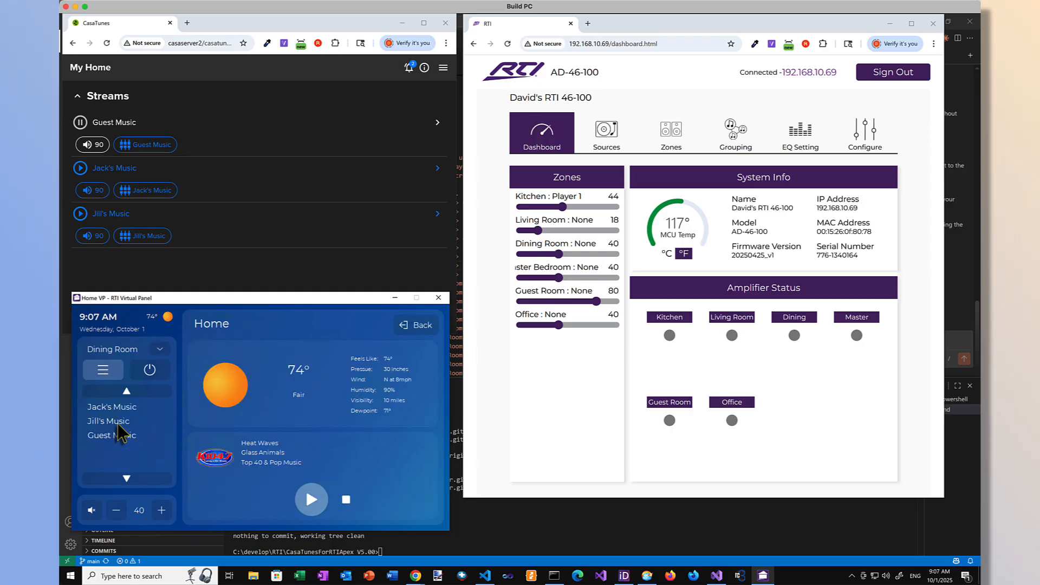
pyautogui.click(114, 436)
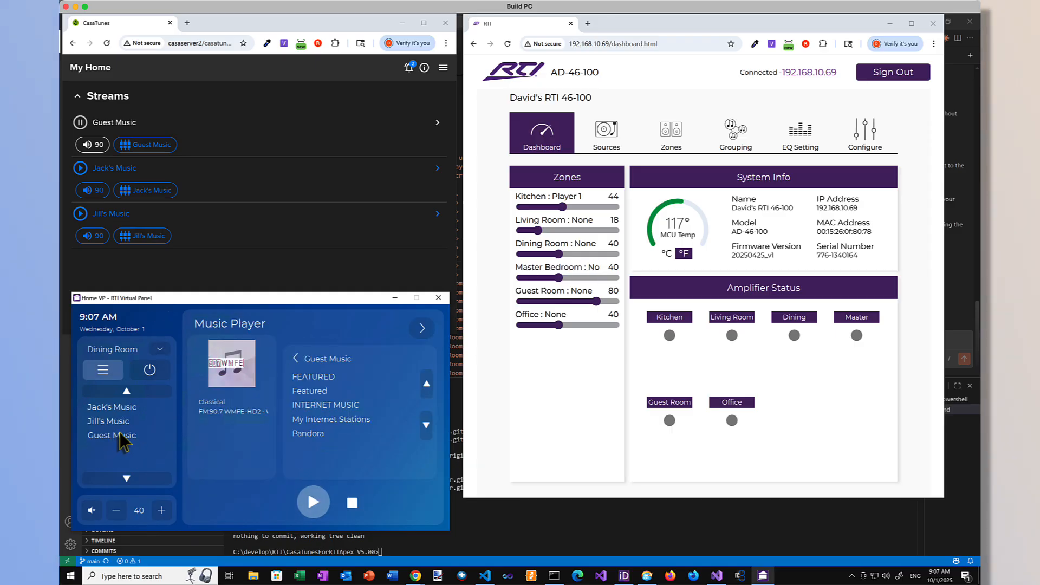
pyautogui.click(158, 352)
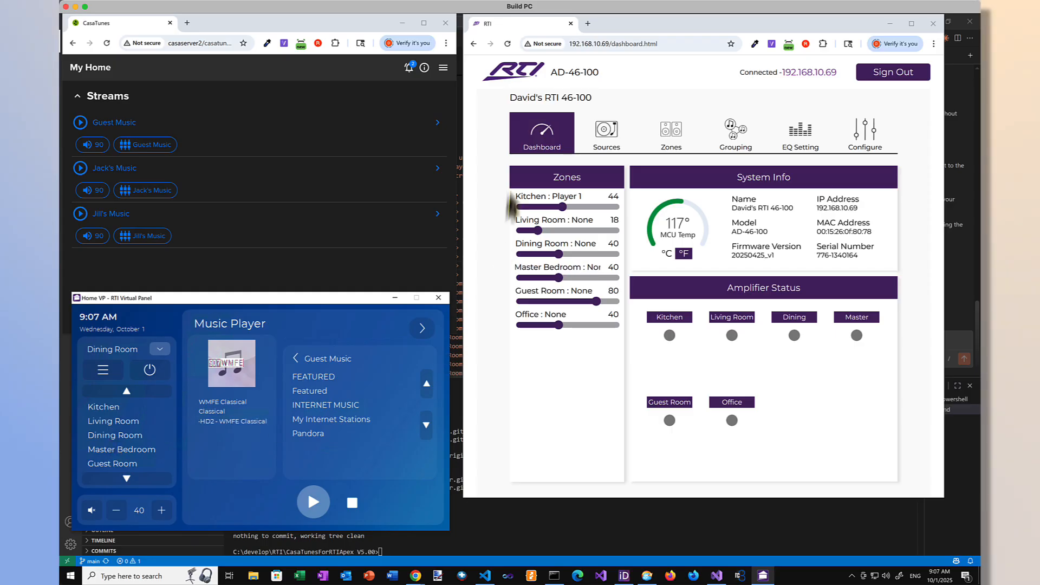
pyautogui.click(509, 44)
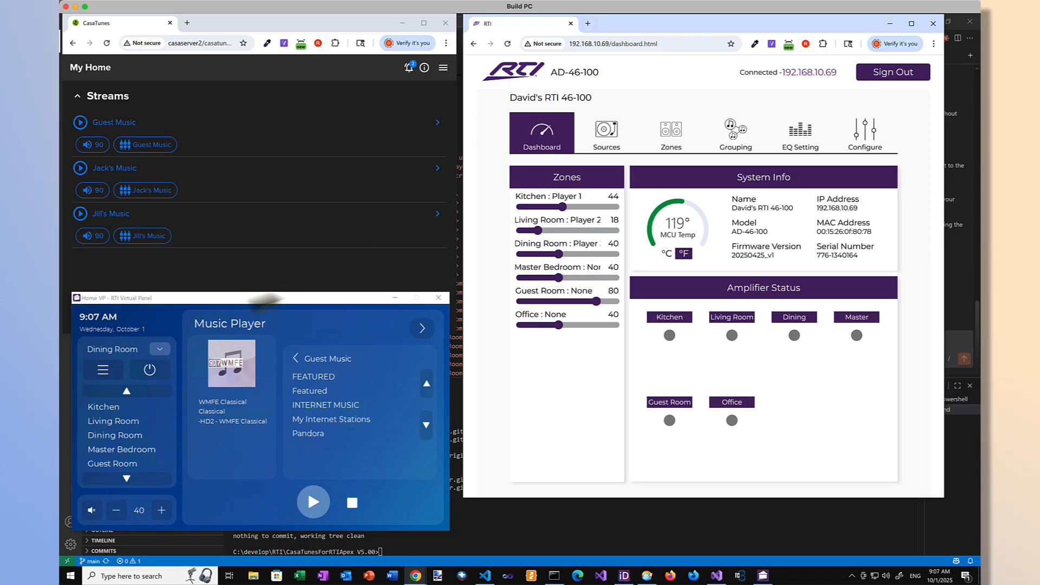
# Step: Select the Master Bedroom in the Virtual Panel, play Jack's Music there, and reload the dashboard to check its source
pyautogui.click(165, 348)
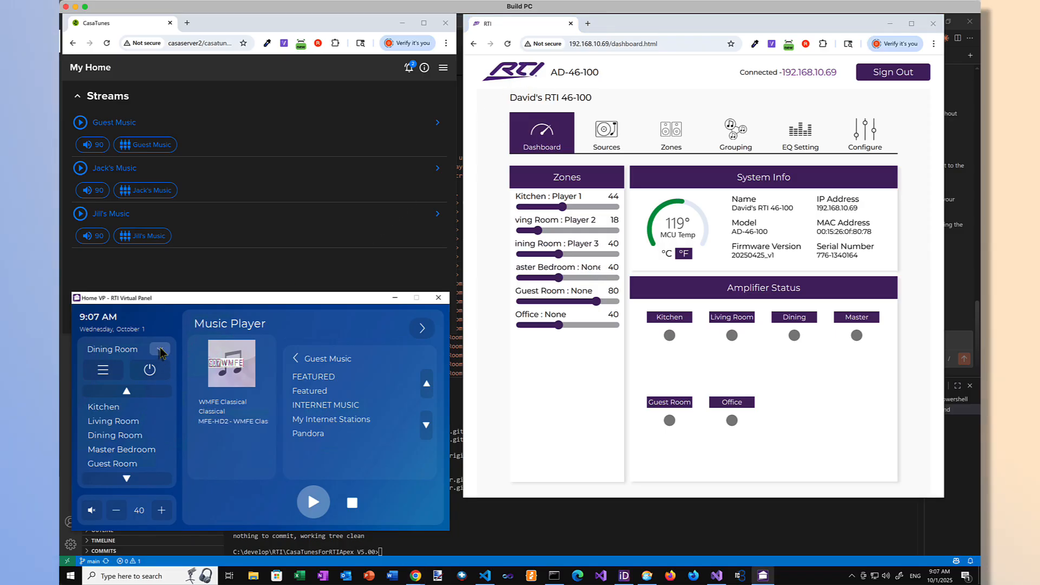
pyautogui.click(128, 448)
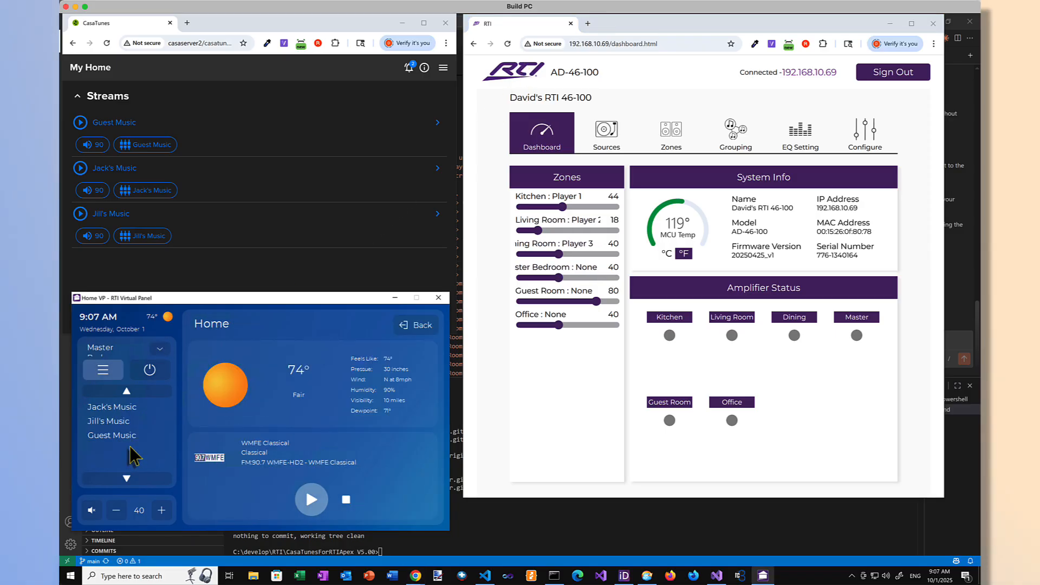
pyautogui.click(120, 407)
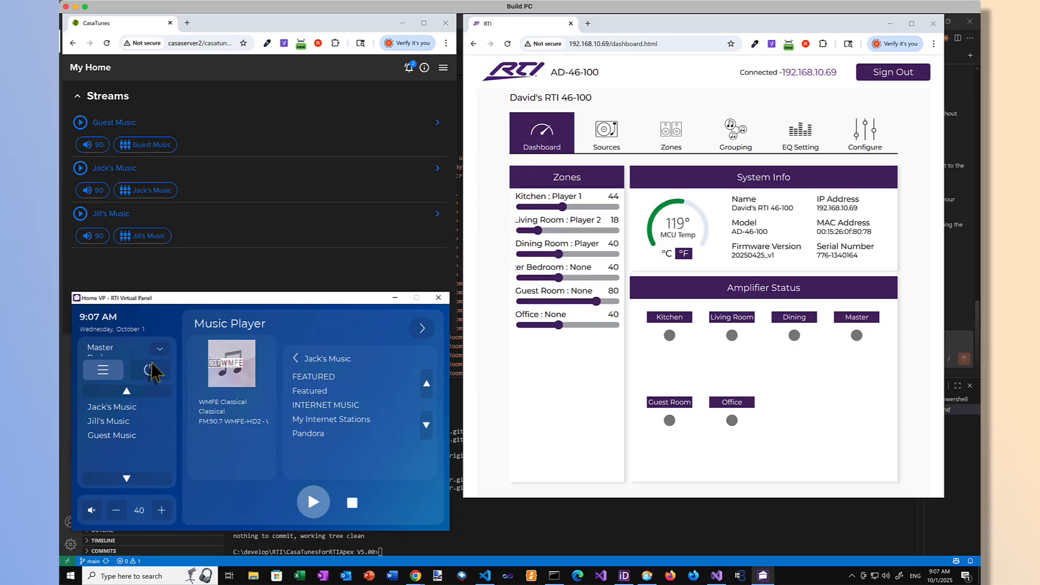
pyautogui.click(159, 350)
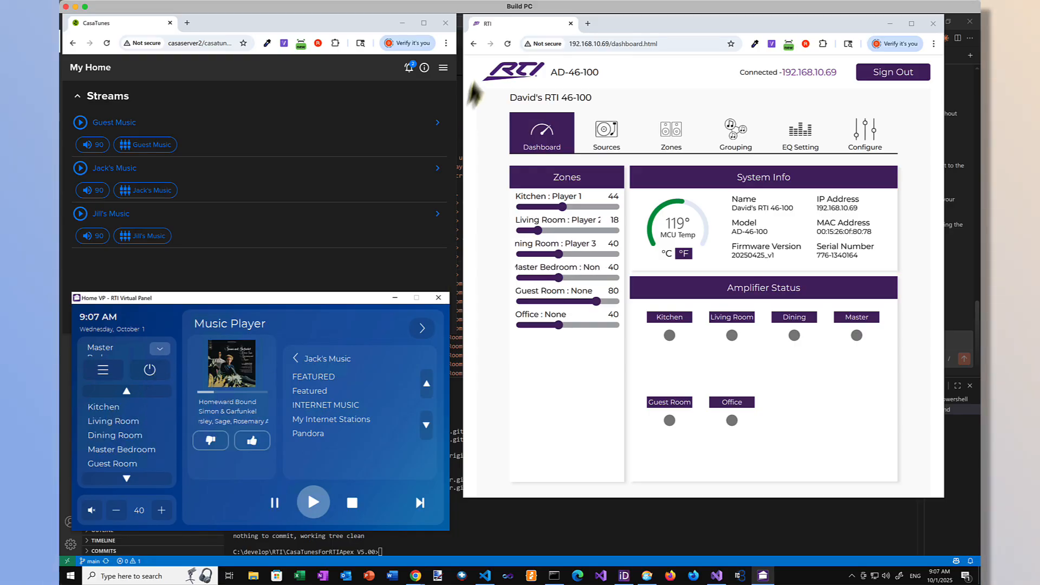
pyautogui.click(507, 44)
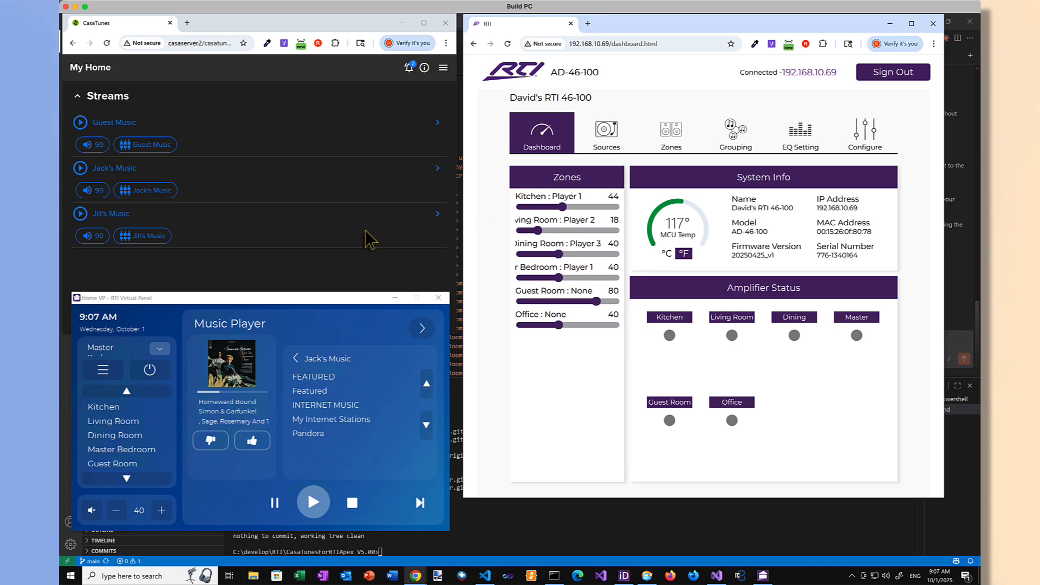
# Step: Turn off the AV for the Kitchen only and reload the AD-46-100 dashboard to check the zone
pyautogui.click(118, 407)
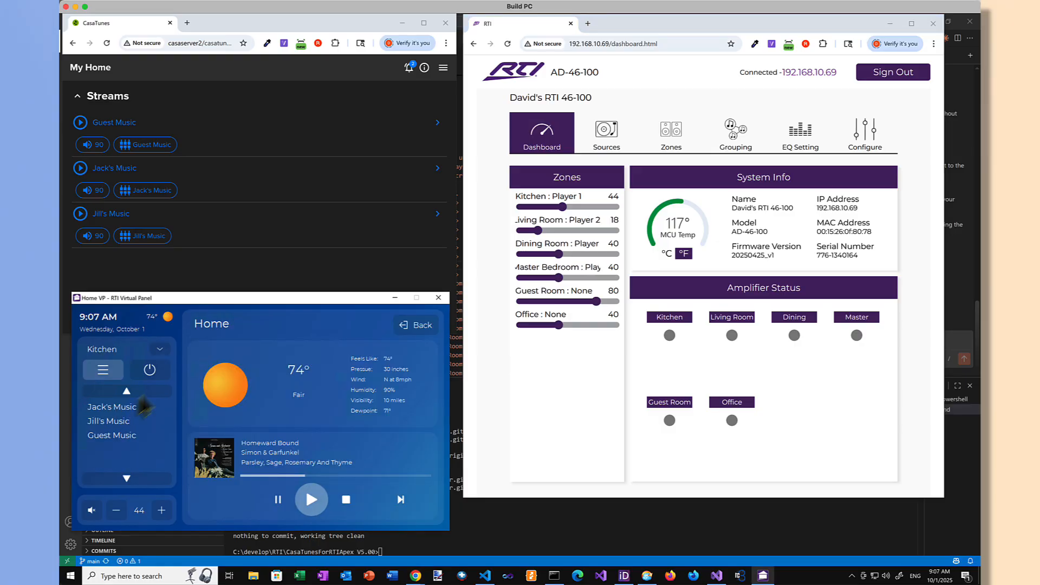
pyautogui.click(151, 374)
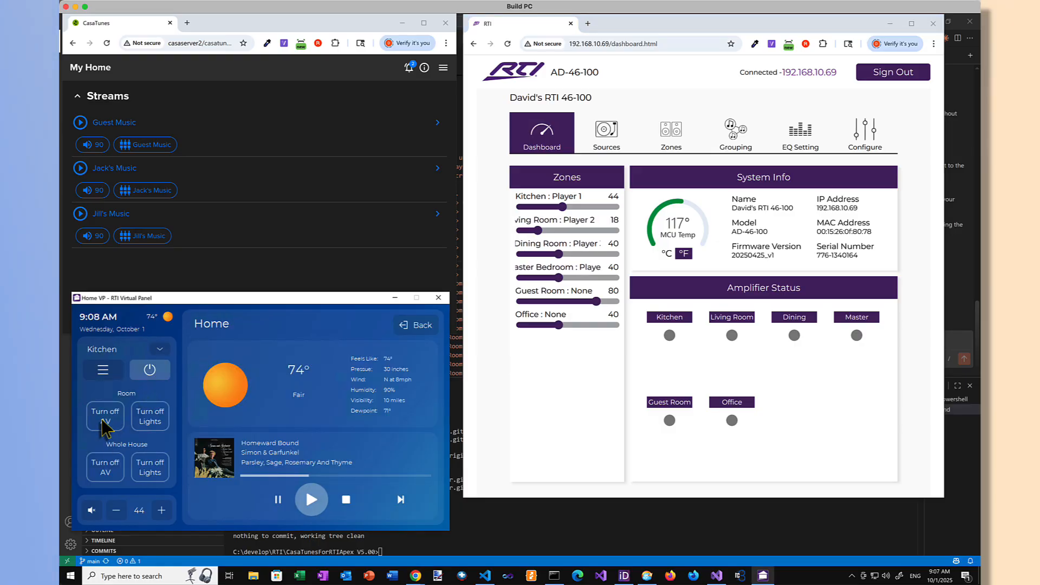
pyautogui.click(102, 422)
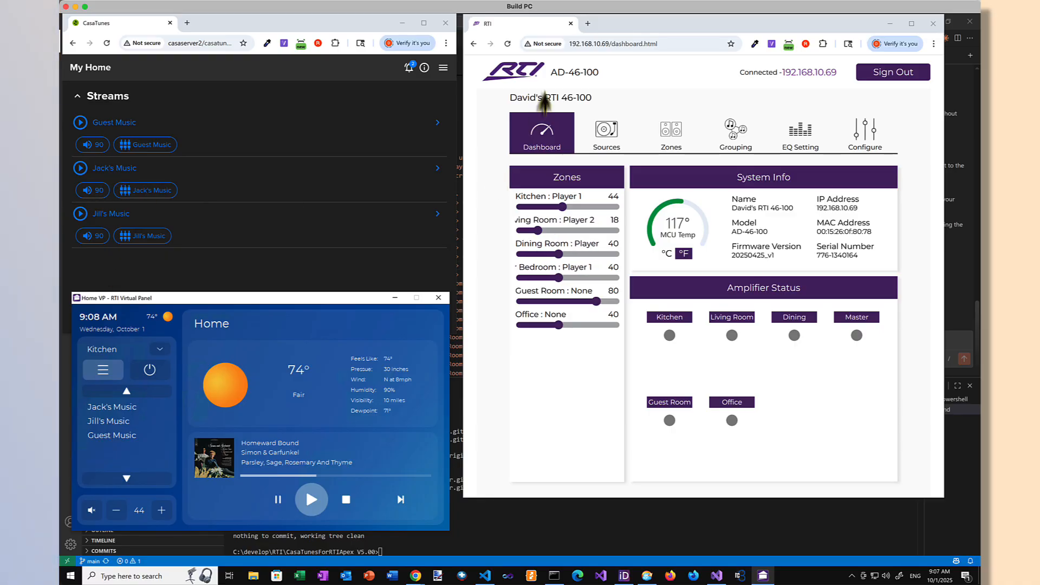
pyautogui.click(507, 44)
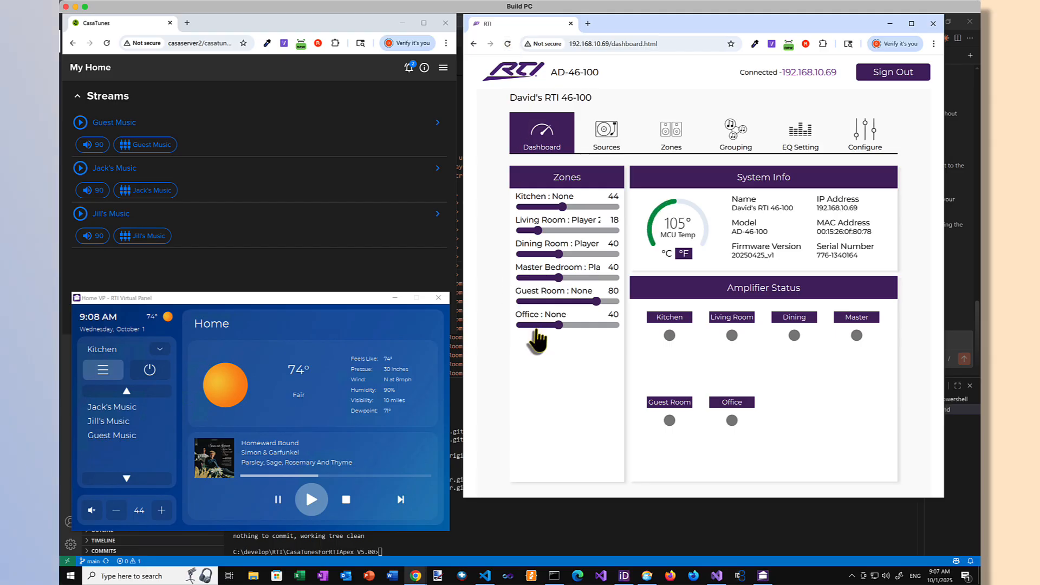
# Step: Turn off the room AV for the Master Bedroom and reload the AD-46-100 dashboard to check the zone
pyautogui.click(161, 353)
pyautogui.click(160, 352)
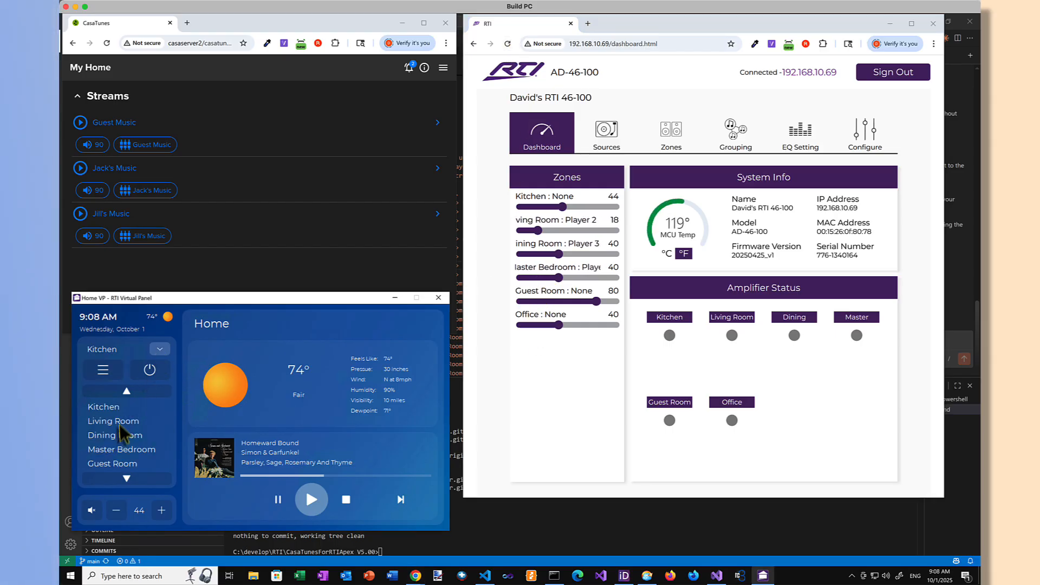
pyautogui.click(126, 461)
pyautogui.click(151, 372)
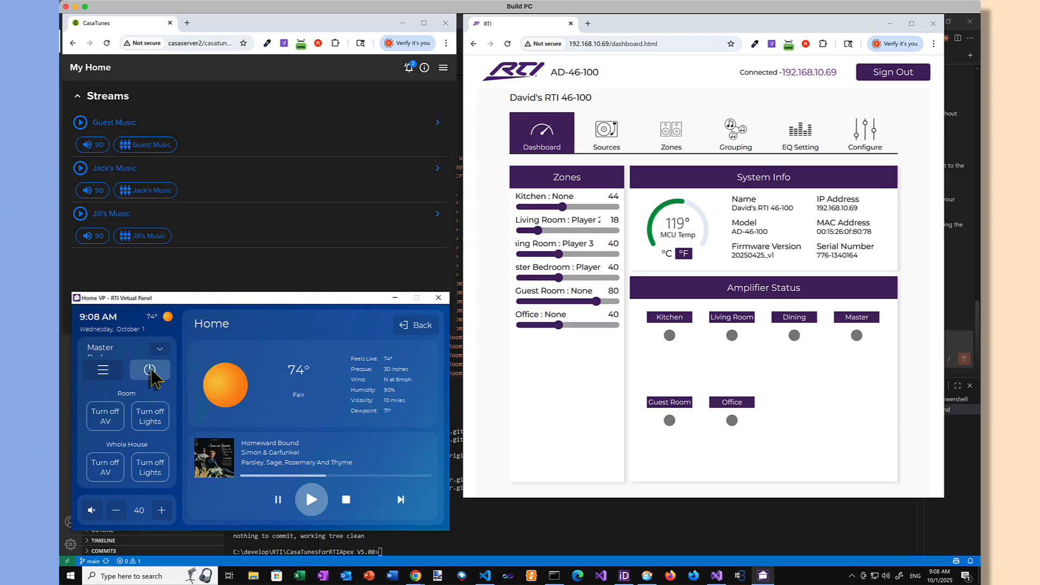
pyautogui.click(111, 421)
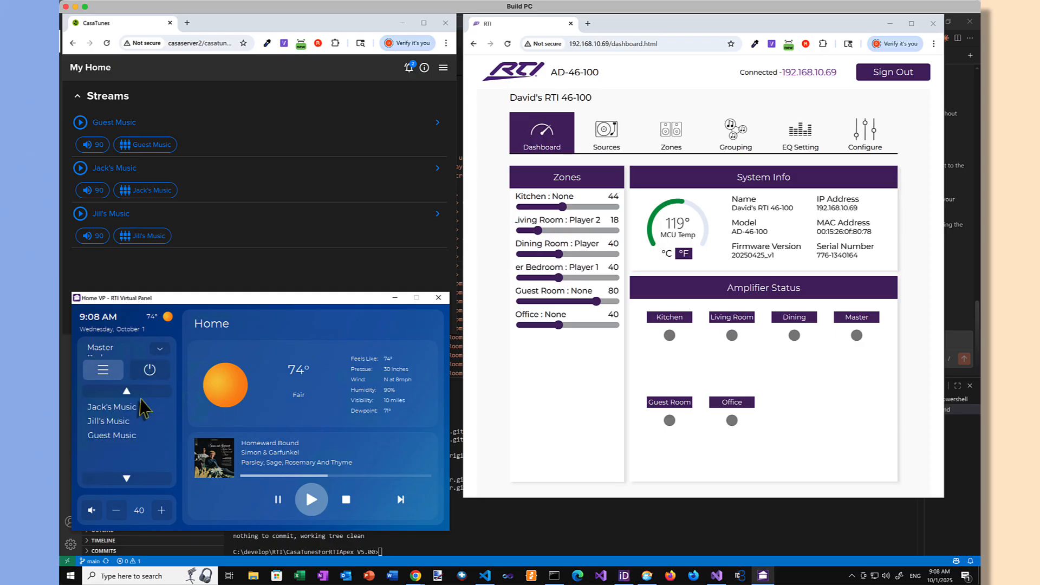
pyautogui.click(135, 407)
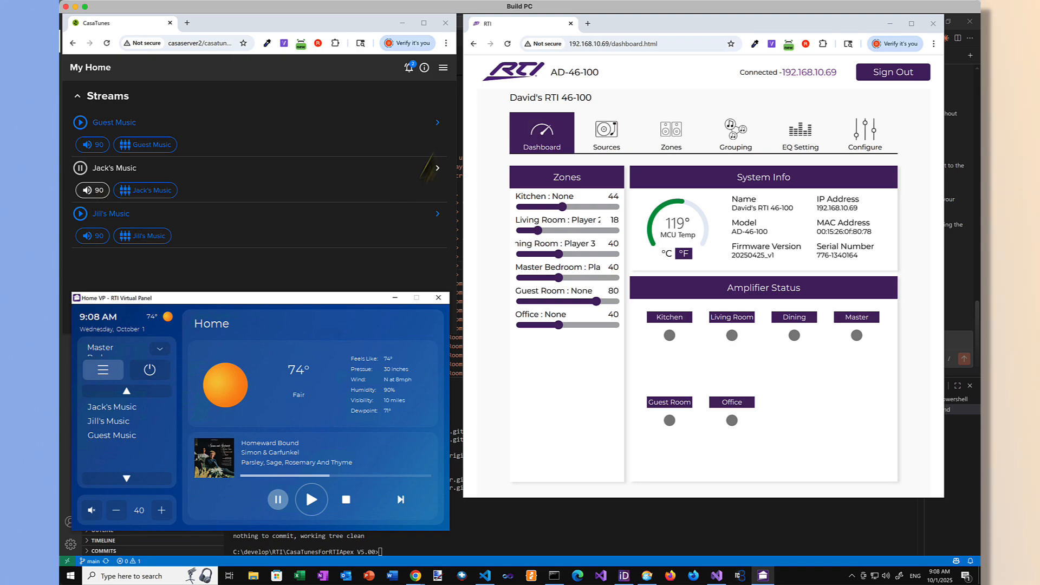
pyautogui.click(507, 45)
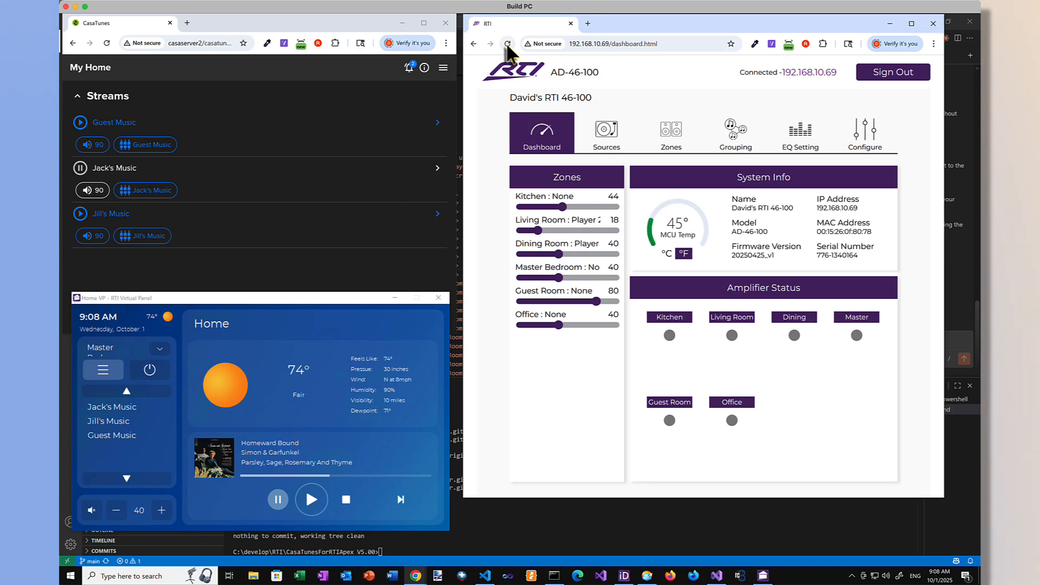